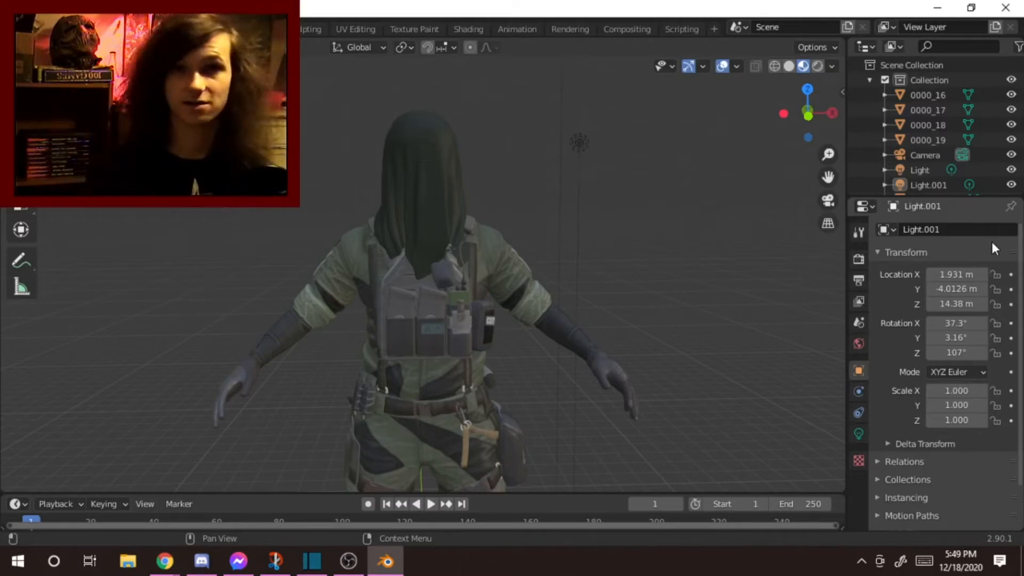
middle_click_drag(805, 451, 356, 312)
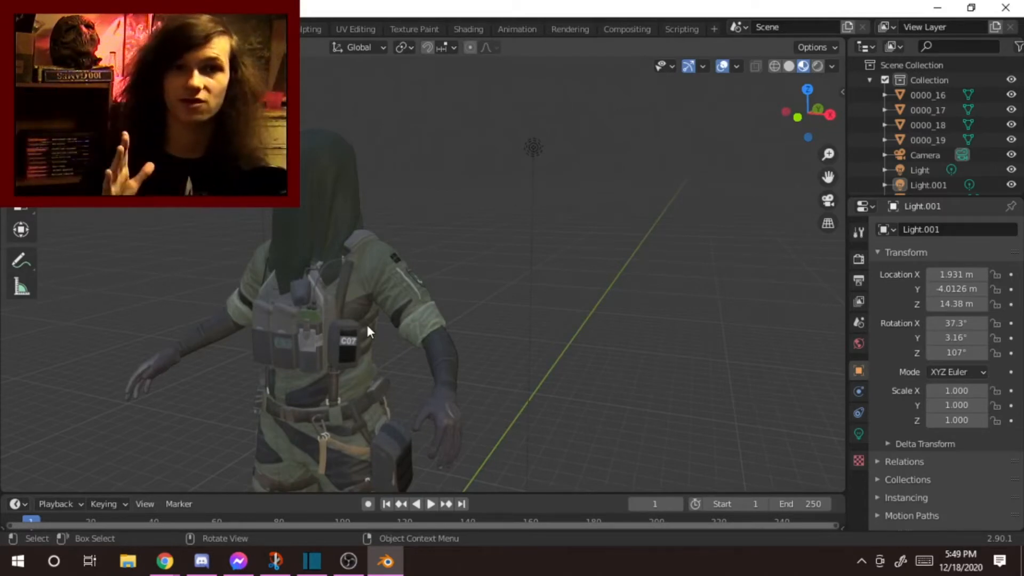
middle_click_drag(367, 326, 428, 163)
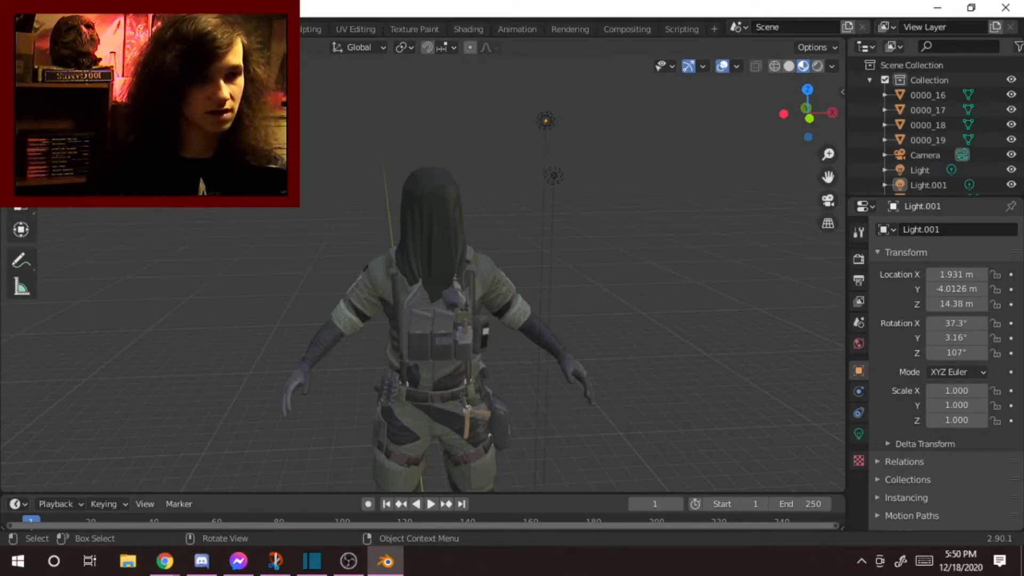
Step: Search the add-on preferences for "rig" to check that Rigging: Rigify is enabled, and close the preferences
left_click(54, 7)
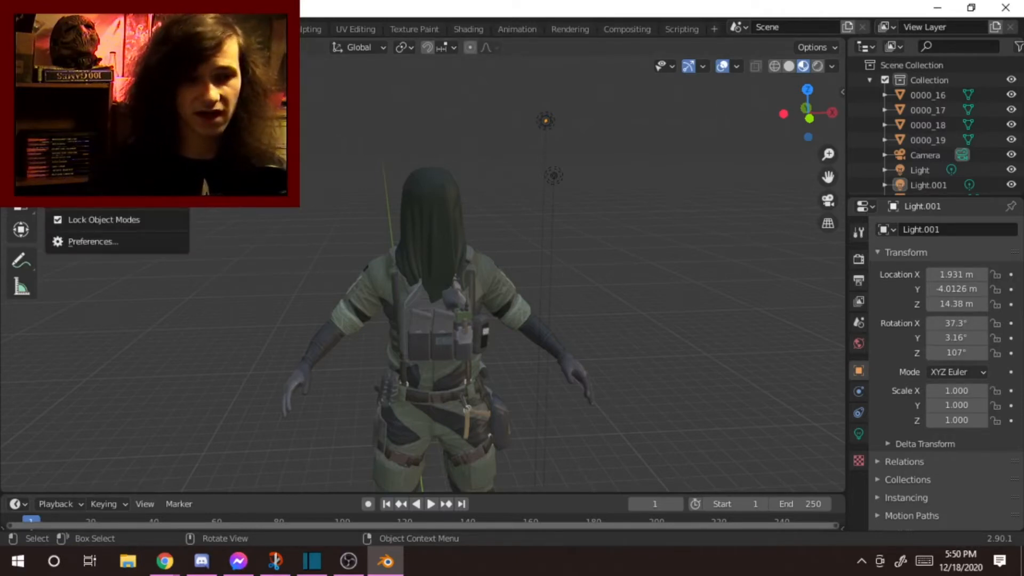
left_click(101, 241)
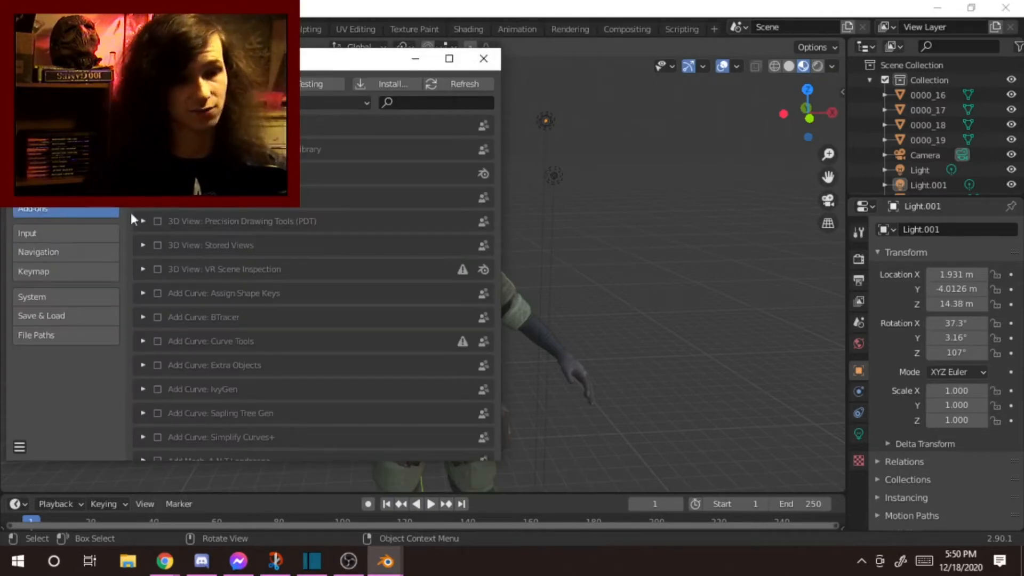
left_click(418, 104)
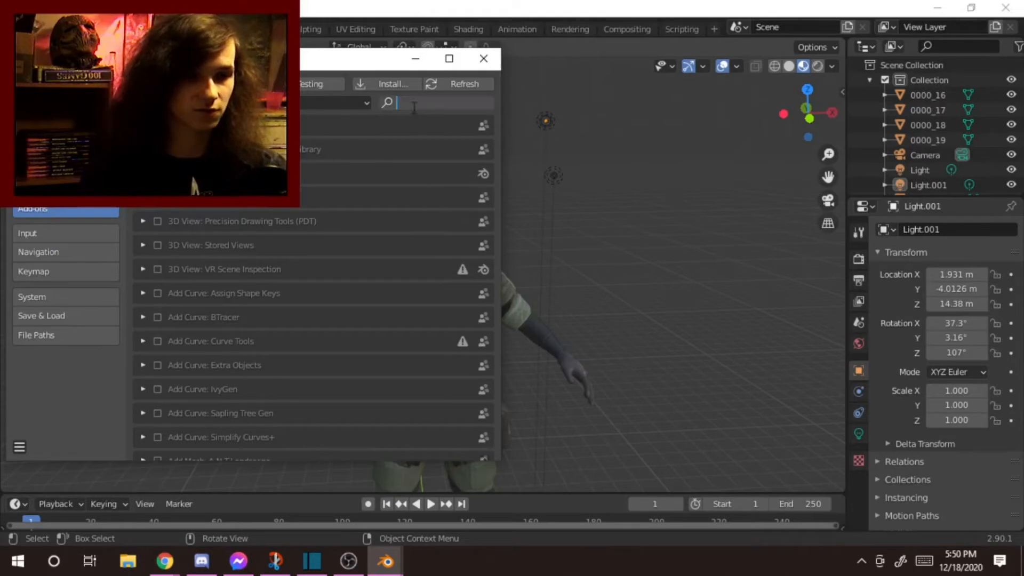
type("rig")
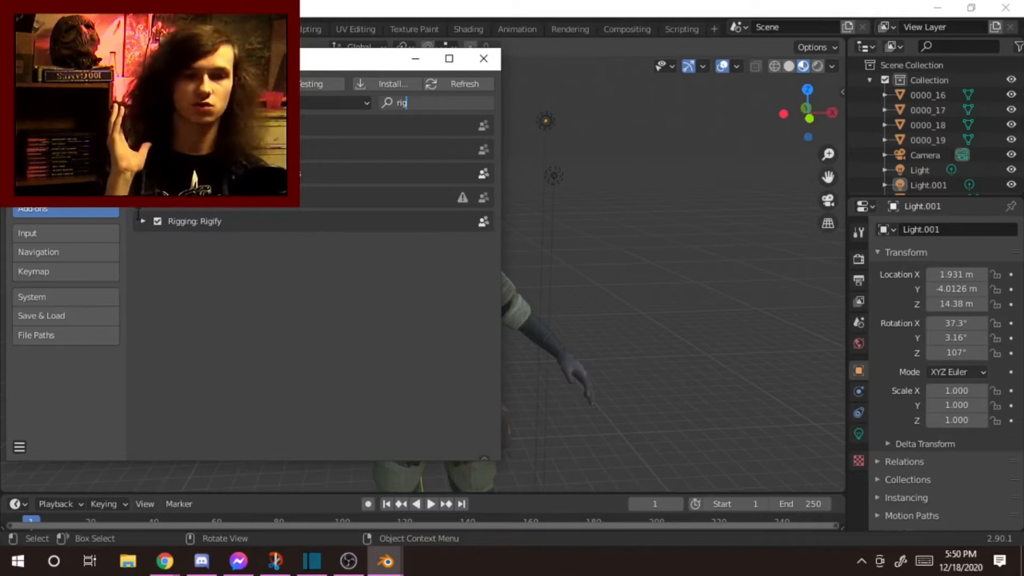
left_click(483, 58)
Step: Add a Human (Meta-Rig) armature to the scene at the character's feet
middle_click_drag(449, 316, 391, 246, "shift")
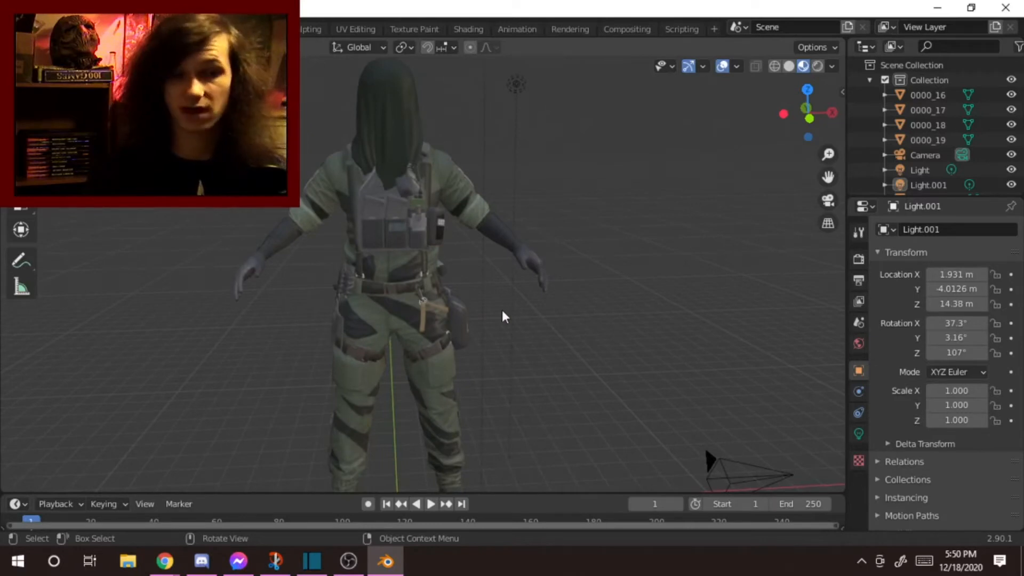
key("shift+a")
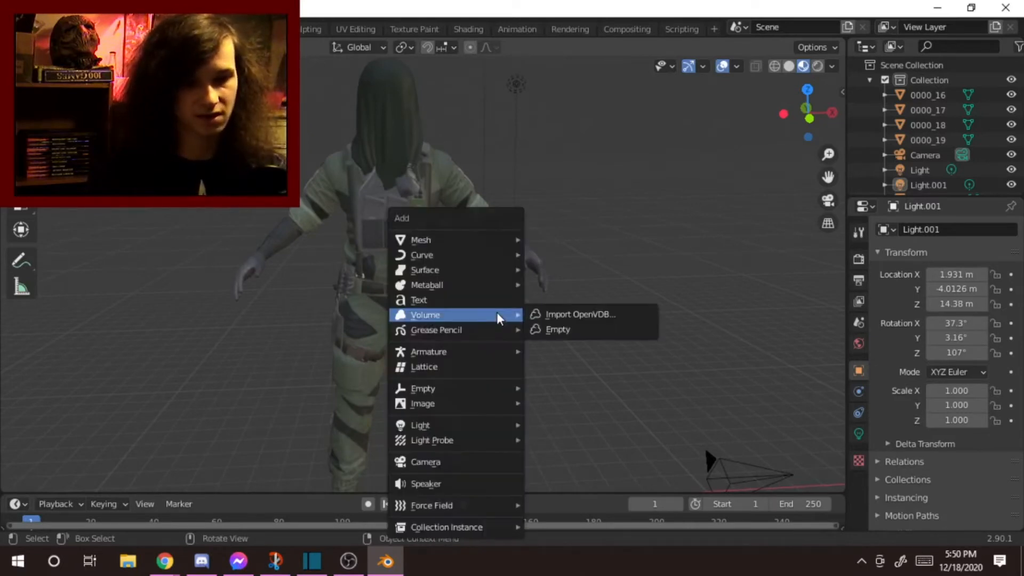
mouse_move(472, 352)
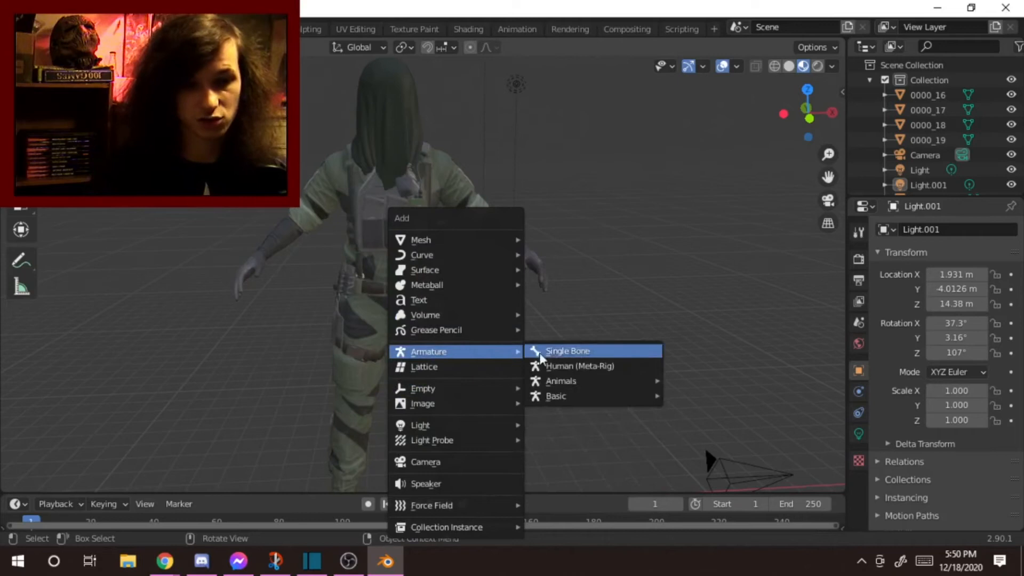
left_click(593, 367)
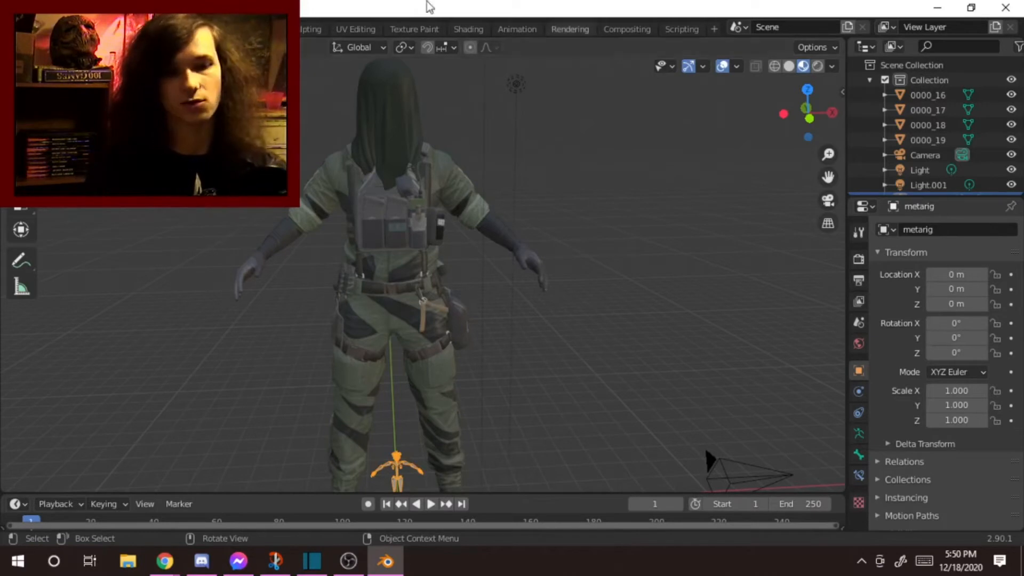
Step: Scale the metarig uniformly to about 6.61 to match the character's height
mouse_move(417, 459)
middle_mouse_down()
mouse_move(434, 437)
mouse_move(416, 461)
middle_mouse_up()
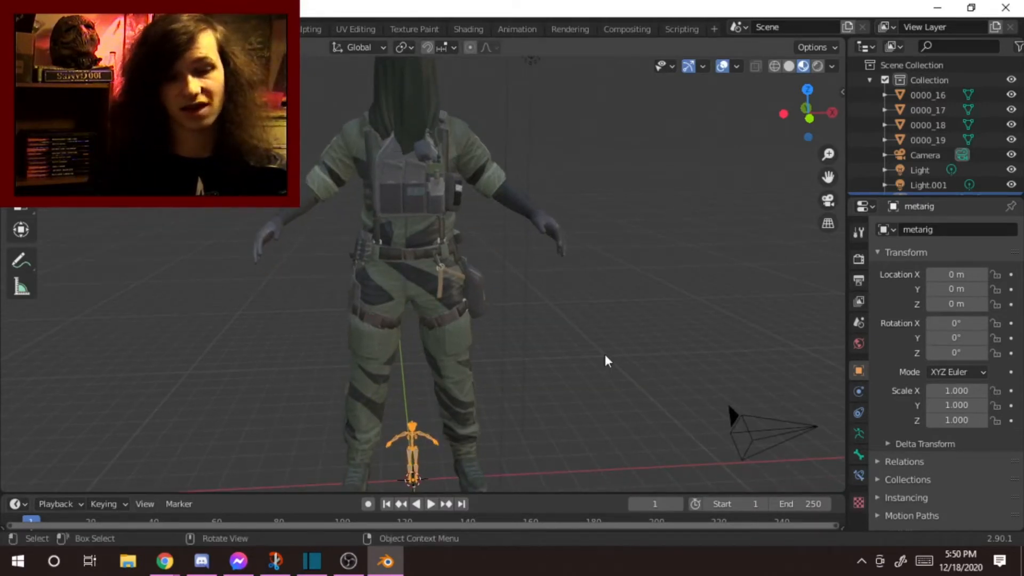
key("s")
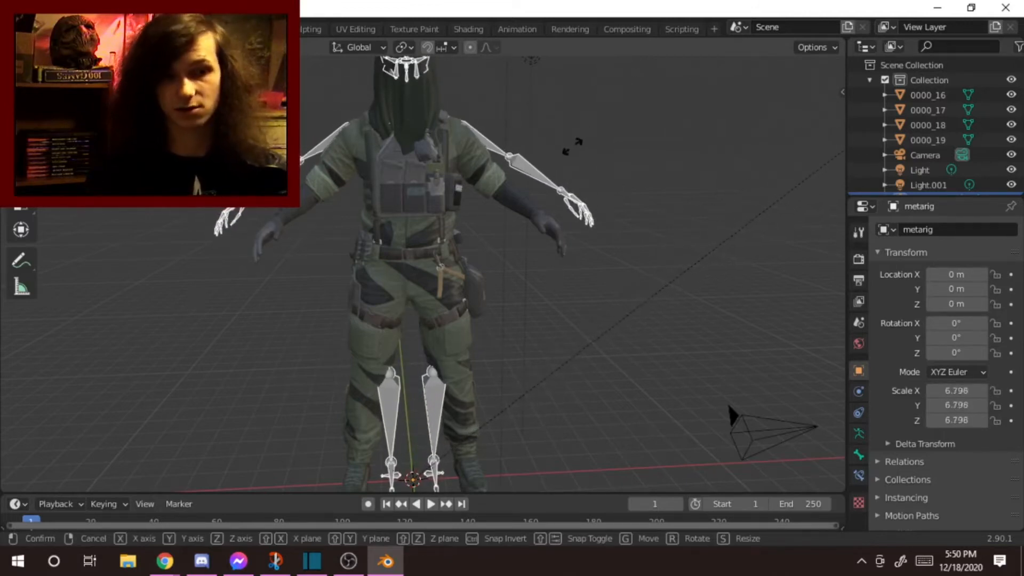
left_click(567, 155)
Step: Display the viewport in solid shading with X-ray so the metarig bones show through the character mesh
scroll(506, 156, "down", 5)
scroll(511, 191, "up", 1)
middle_click_drag(507, 195, 470, 189)
scroll(470, 208, "up", 2)
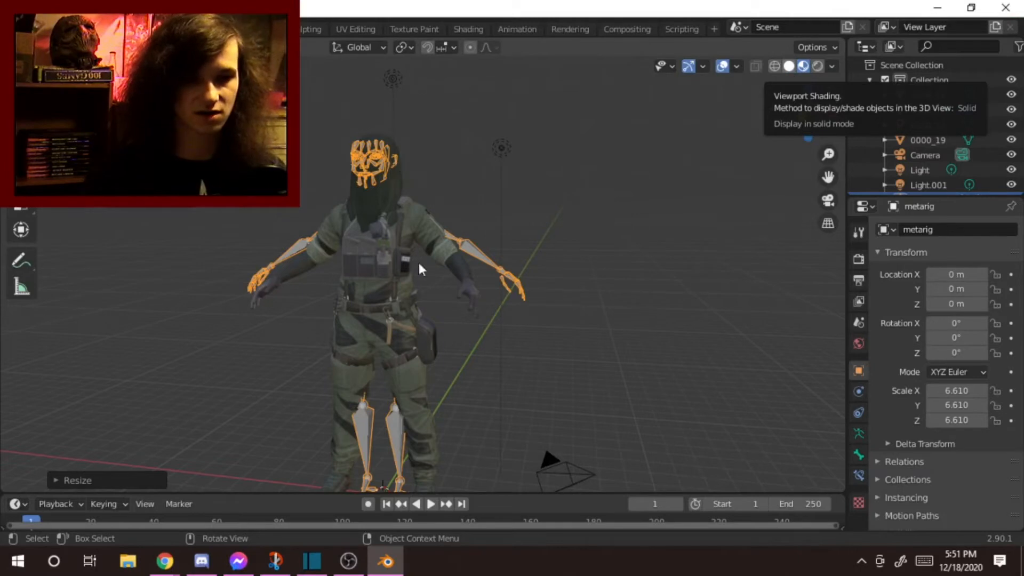
scroll(404, 233, "up", 1)
middle_click_drag(404, 232, 453, 240)
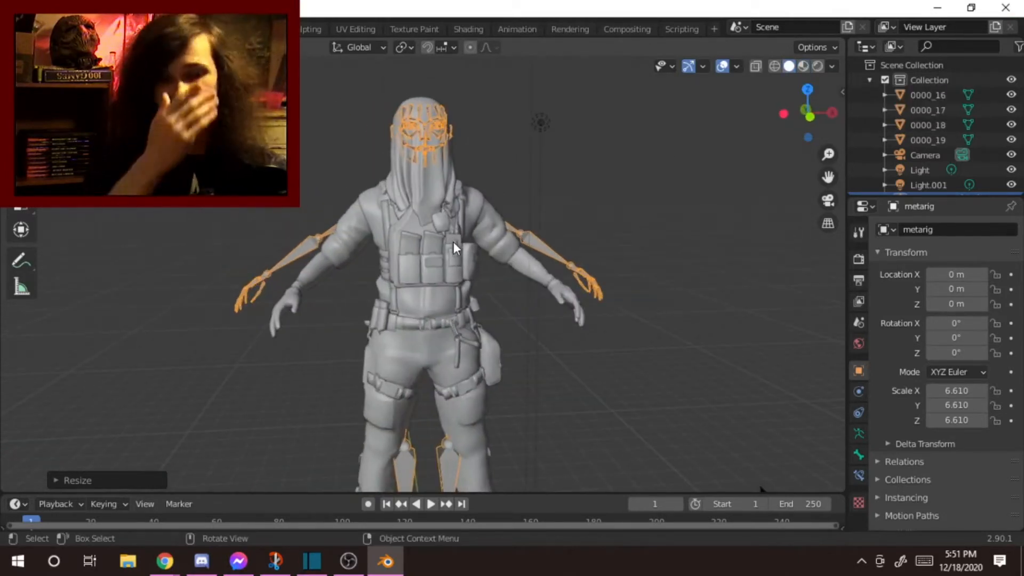
key("alt+z")
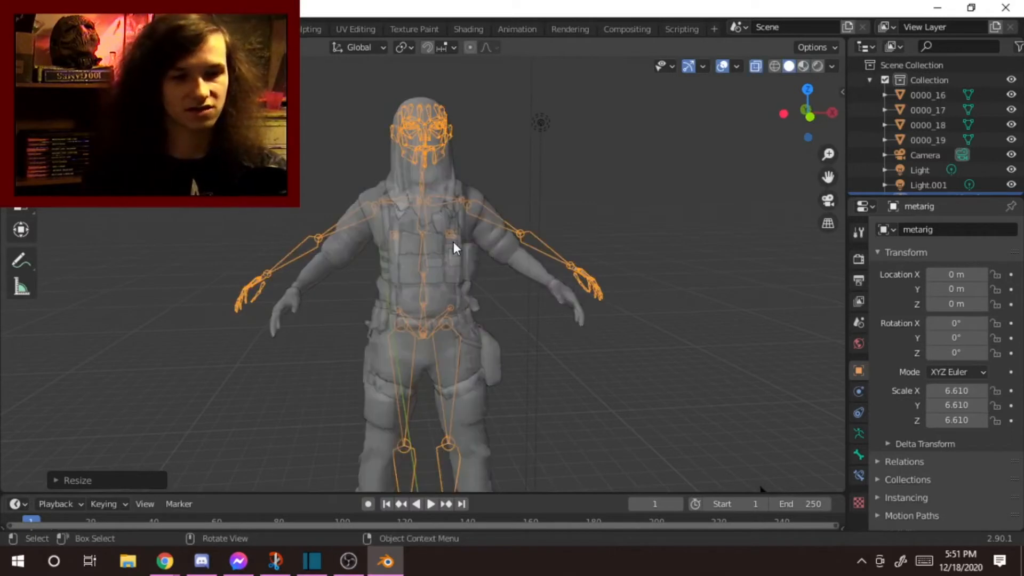
scroll(434, 248, "up", 3)
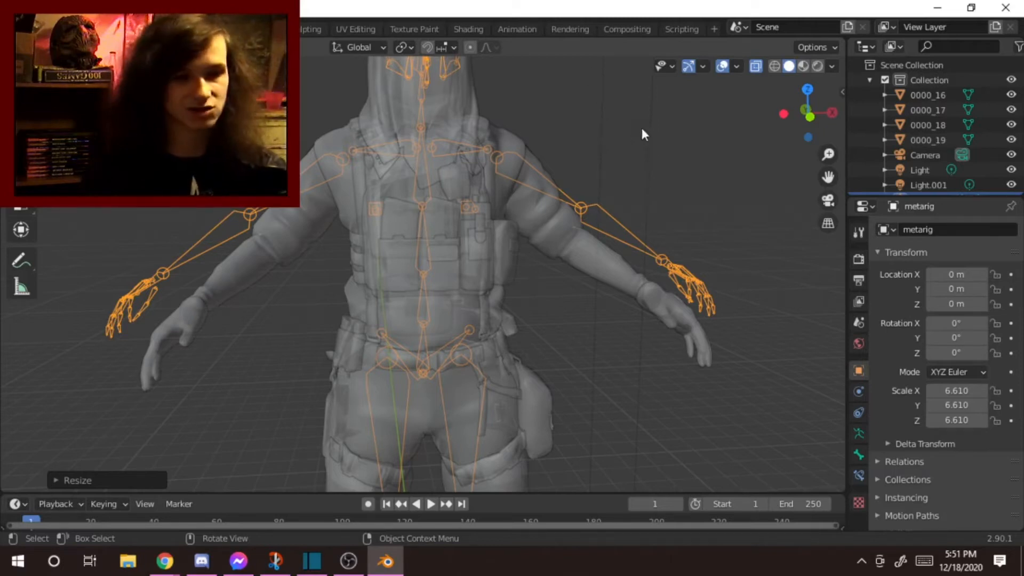
Step: Put the metarig into Edit Mode, with X-axis mirroring for the bones
scroll(532, 167, "down", 4)
middle_click_drag(532, 169, 434, 264)
scroll(431, 266, "up", 3)
middle_click_drag(430, 266, 457, 305)
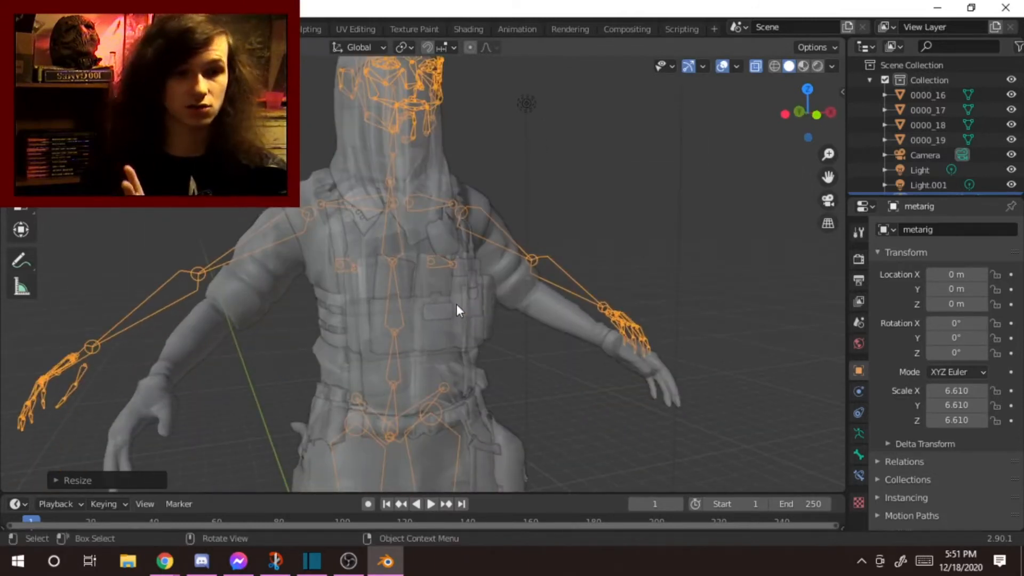
scroll(589, 249, "down", 3)
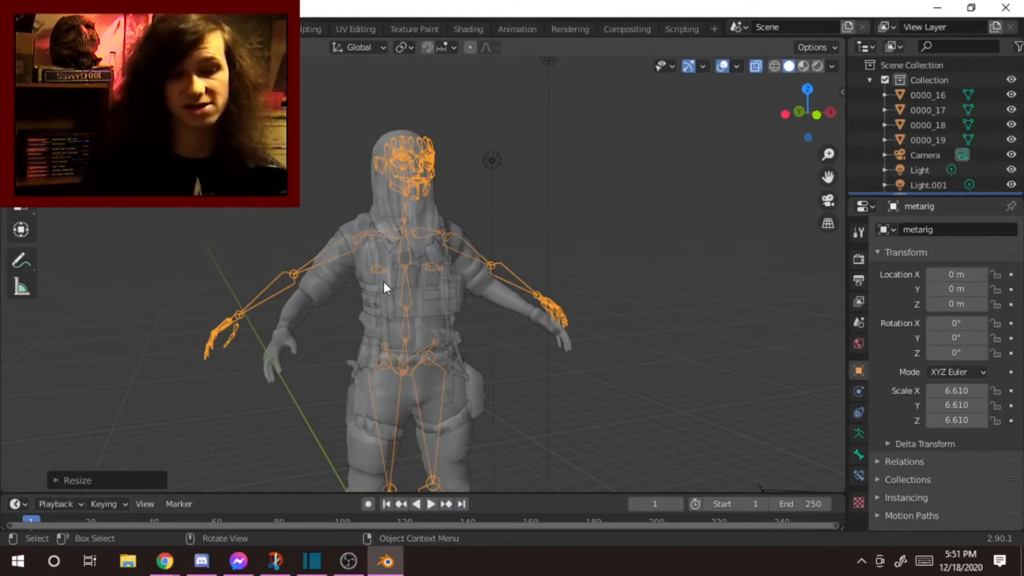
scroll(391, 271, "up", 2)
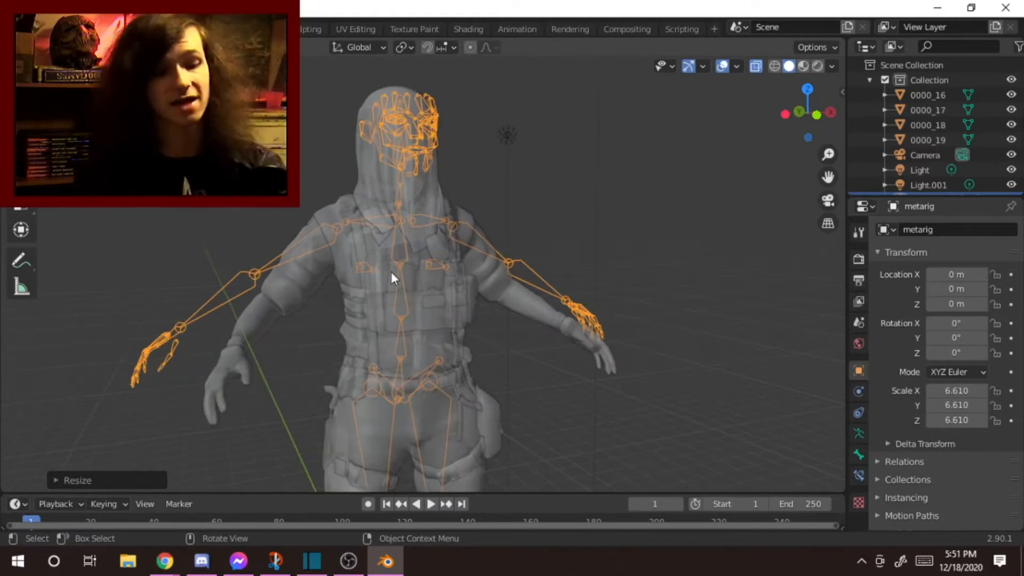
key("Tab")
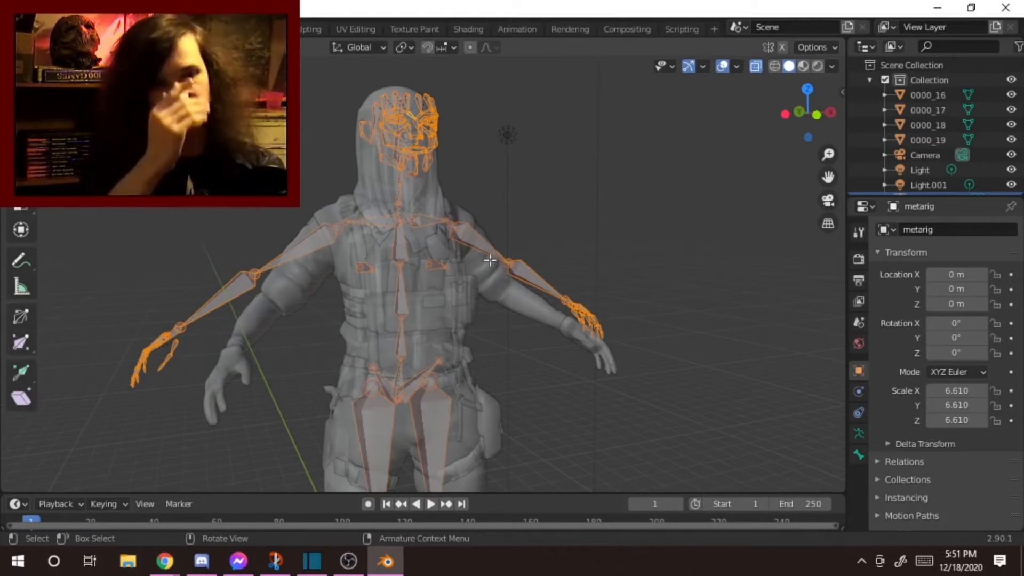
Step: Move the character's left forearm and hand bones down onto the arm mesh, aligning the elbow joint from the front
key("KP_Decimal")
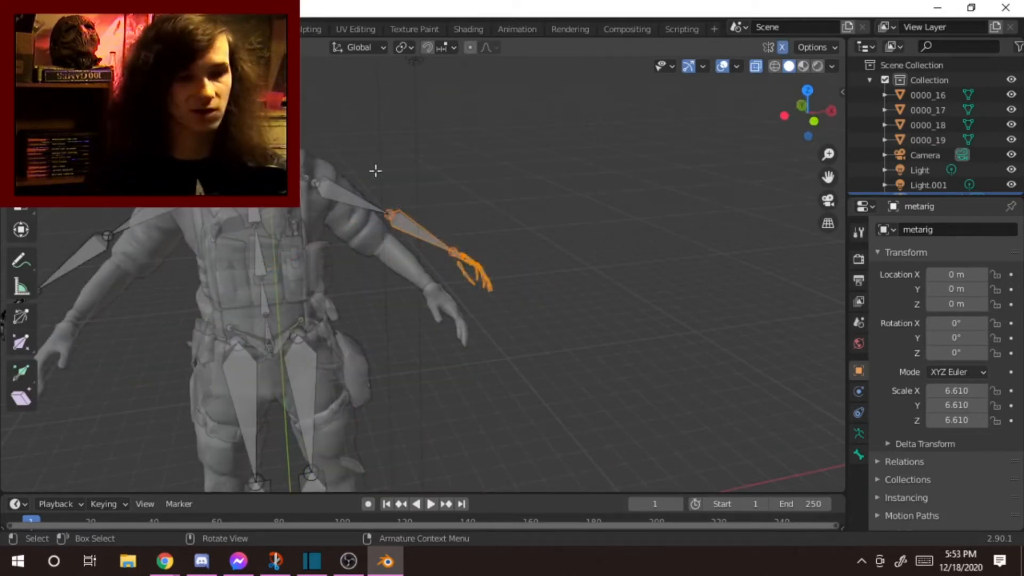
middle_click_drag(429, 277, 415, 255)
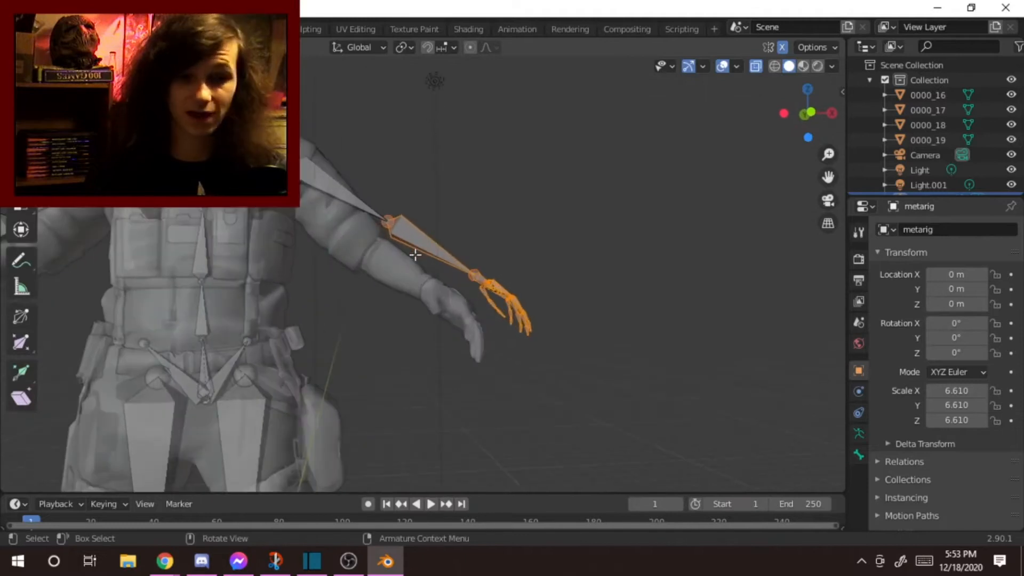
key("g")
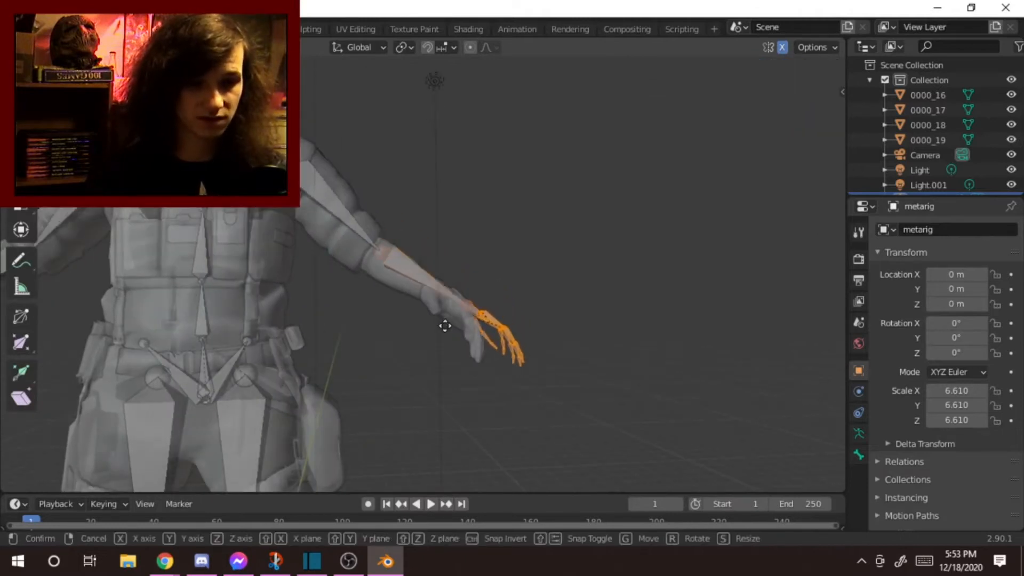
left_click(438, 326)
Step: Adjust the left forearm and hand bones' depth from the side so the elbow joint sits inside the mesh's elbow
middle_click_drag(555, 364, 729, 158)
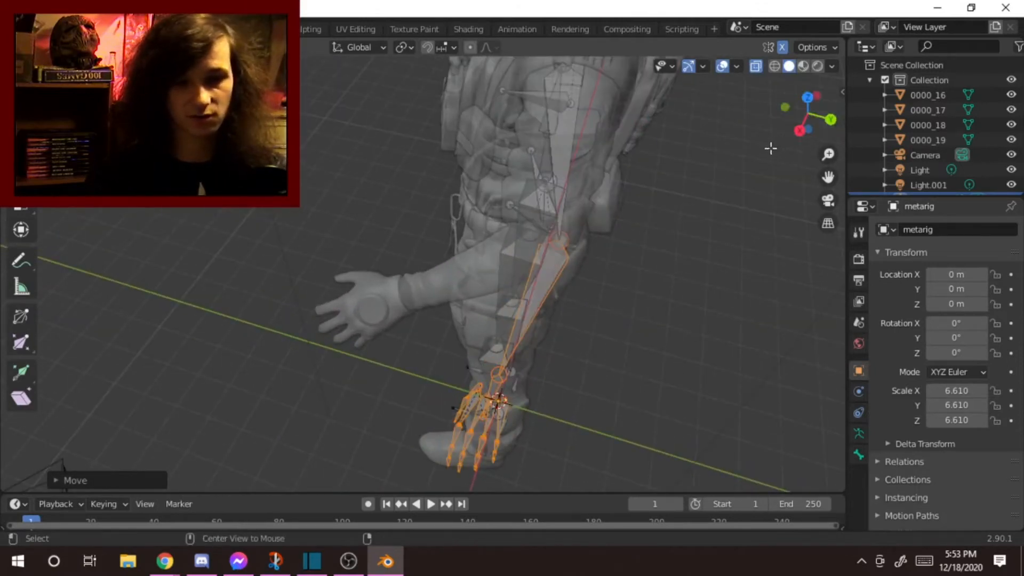
scroll(626, 165, "up", 3)
middle_click_drag(564, 185, 622, 320)
key("g")
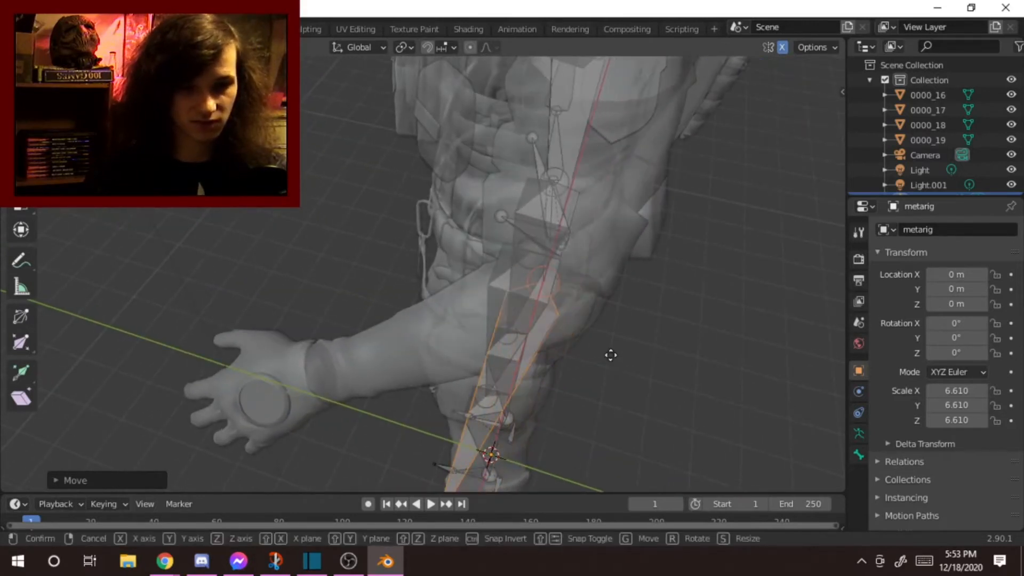
left_click(612, 354)
Step: Select only the left hand bones and move them forward to the character's wrist
scroll(585, 299, "down", 2)
middle_click_drag(398, 424, 315, 217, "shift")
scroll(314, 217, "up", 1)
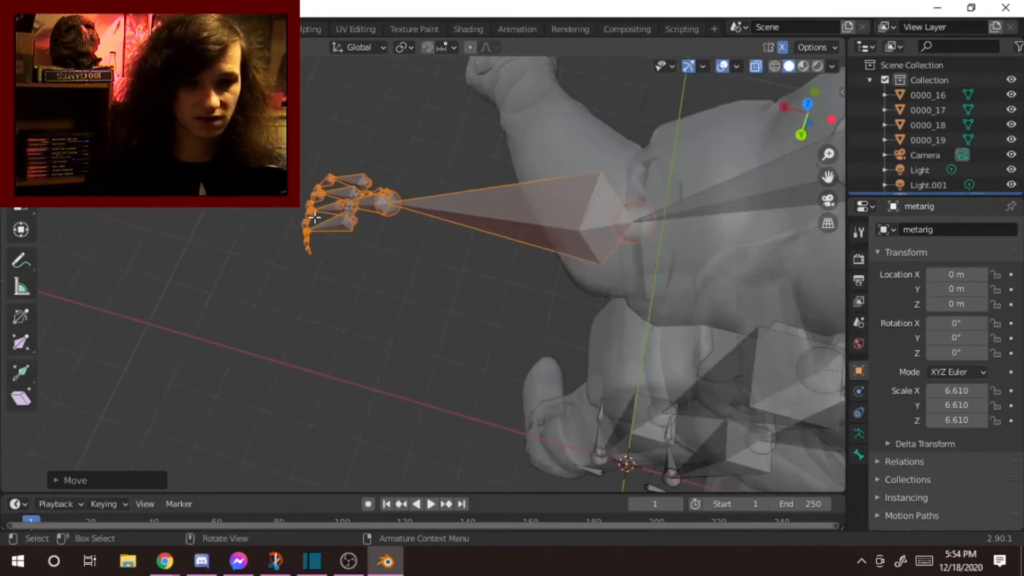
left_click_drag(209, 311, 511, 90)
scroll(434, 187, "down", 4)
mouse_move(433, 187)
middle_mouse_down()
mouse_move(622, 210)
mouse_move(537, 238)
mouse_move(437, 192)
middle_mouse_up()
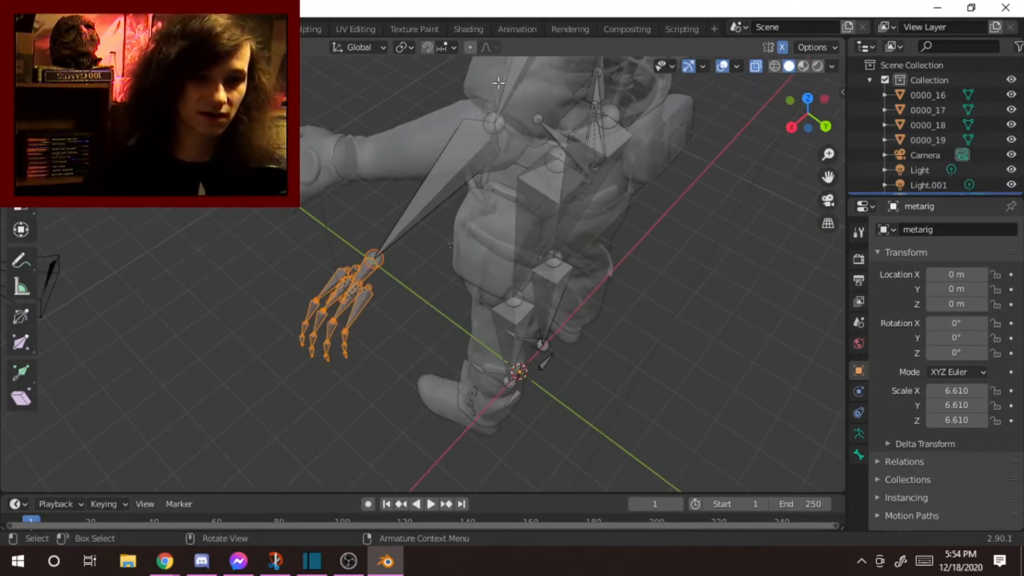
middle_click_drag(363, 151, 670, 236)
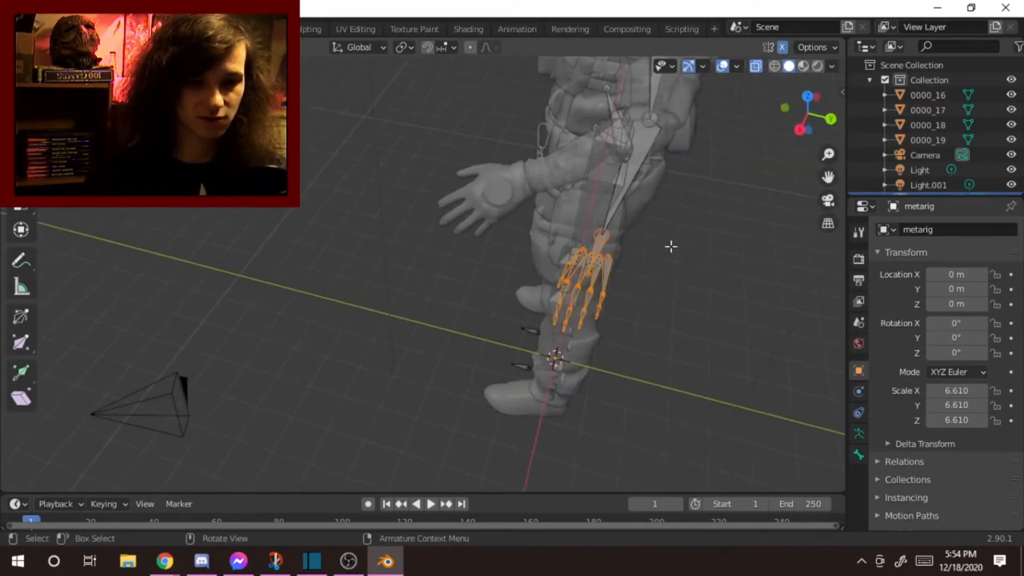
key("g")
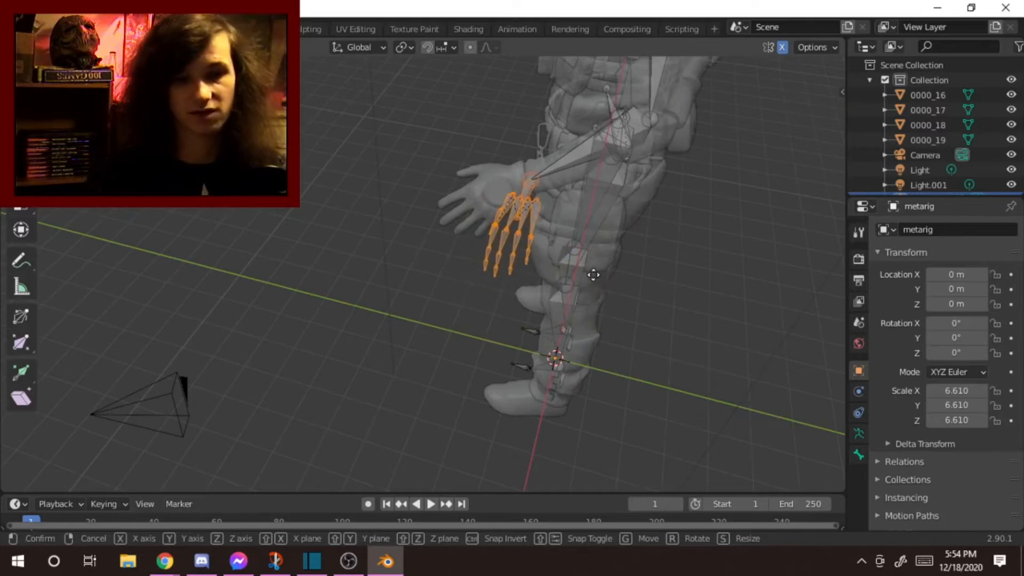
left_click(570, 275)
Step: Fine-tune the left hand bones' position from several angles so the wrist joint sits inside the mesh's wrist
middle_click_drag(314, 226, 545, 242)
scroll(223, 274, "up", 2)
middle_click_drag(224, 274, 530, 258, "shift")
key("g")
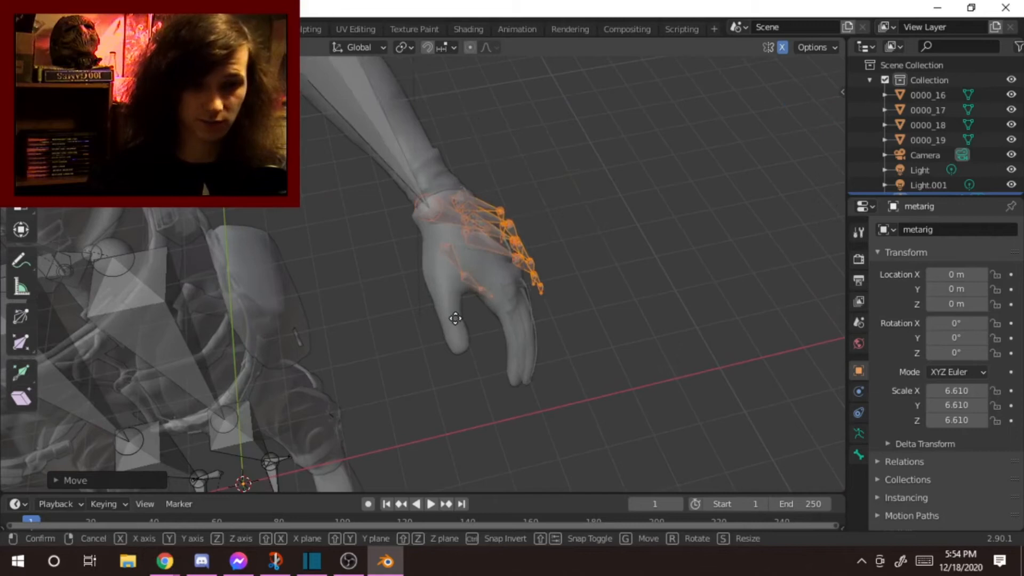
left_click(461, 317)
middle_click_drag(464, 316, 542, 141)
scroll(541, 141, "up", 2)
key("g")
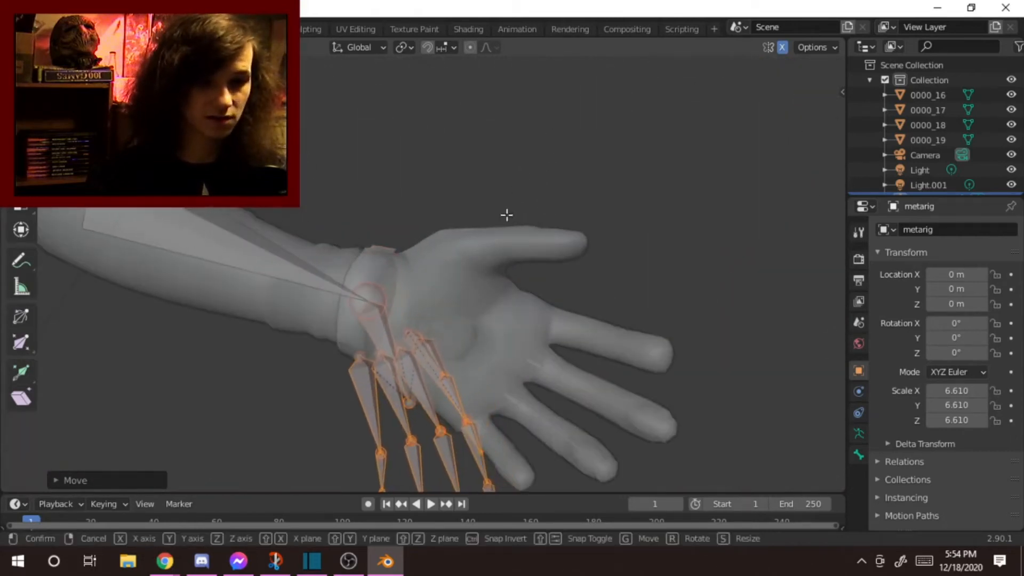
left_click(507, 215)
Step: Select all the finger and palm bones of the character's left hand, leaving the forearm out of the selection
middle_click_drag(507, 215, 279, 334)
scroll(158, 361, "down", 4)
middle_click_drag(142, 338, 238, 391)
scroll(320, 394, "up", 5)
middle_click_drag(381, 398, 332, 244)
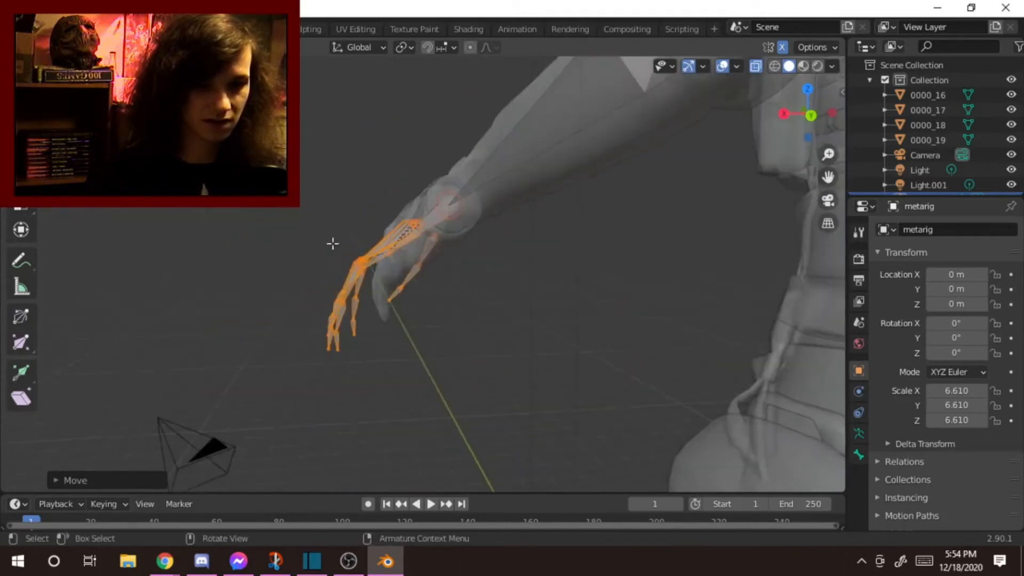
left_click_drag(274, 412, 512, 219)
middle_click_drag(441, 256, 487, 295)
scroll(458, 211, "up", 4)
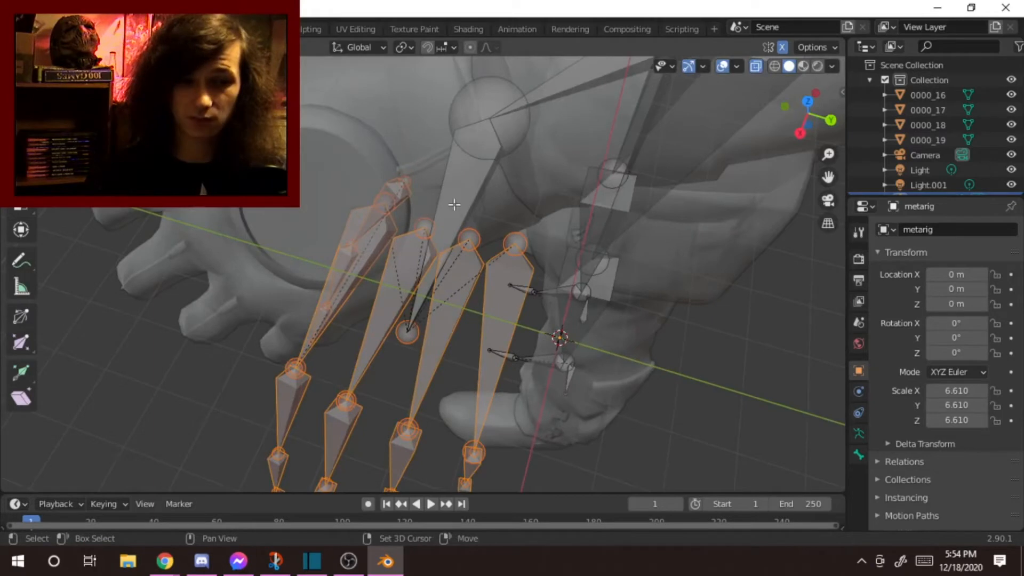
left_click(417, 213, "shift")
scroll(410, 215, "down", 4)
key("ctrl+z")
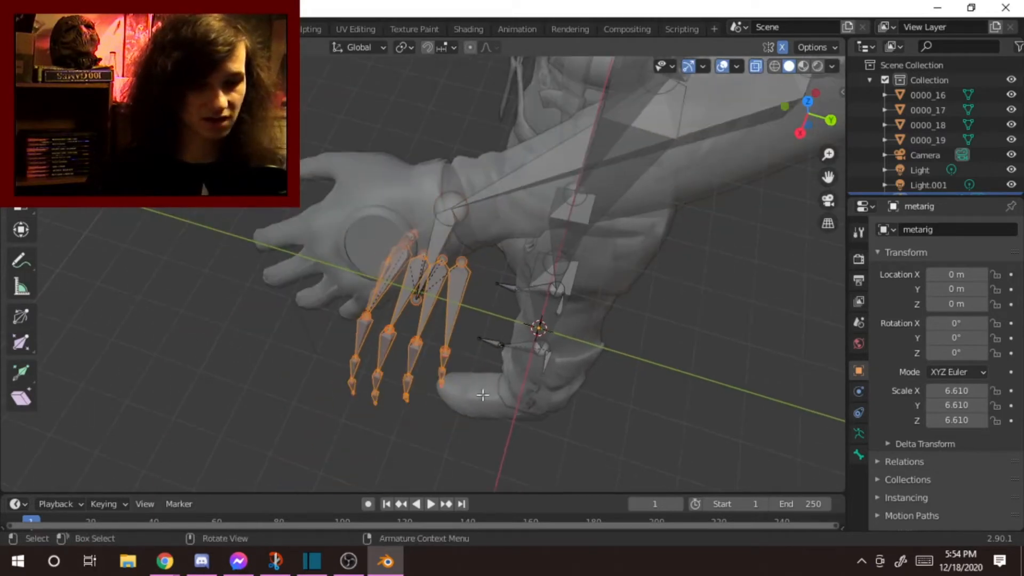
Step: Rotate the selected left finger and palm bones toward the hand mesh and move them over its palm
key("r")
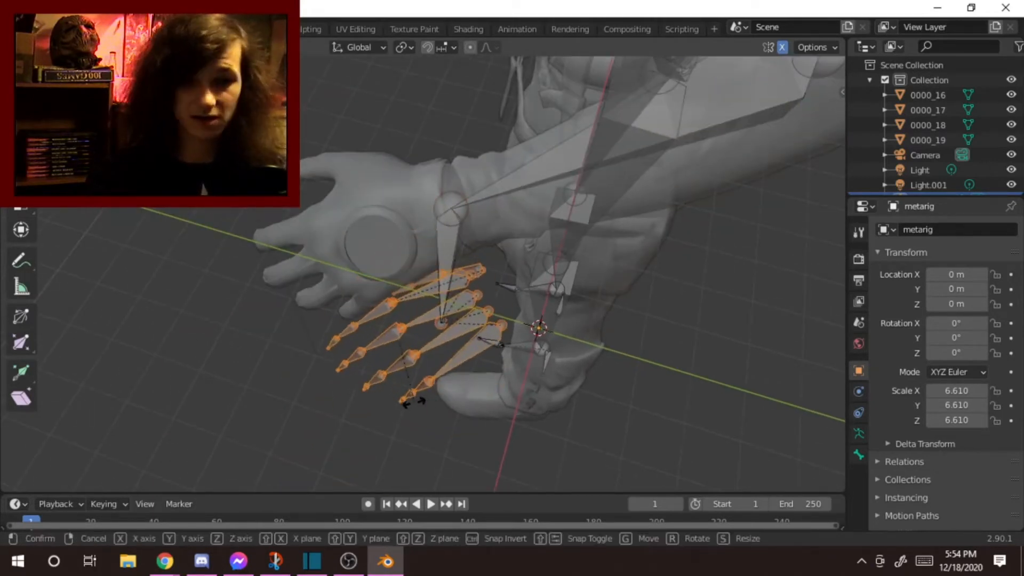
left_click(414, 400)
key("g")
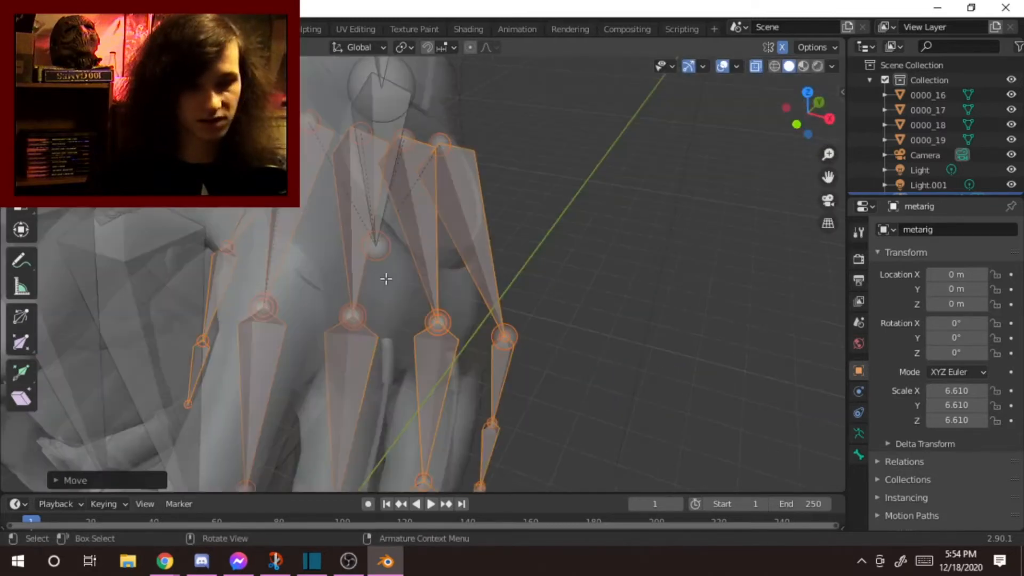
scroll(358, 280, "down", 4)
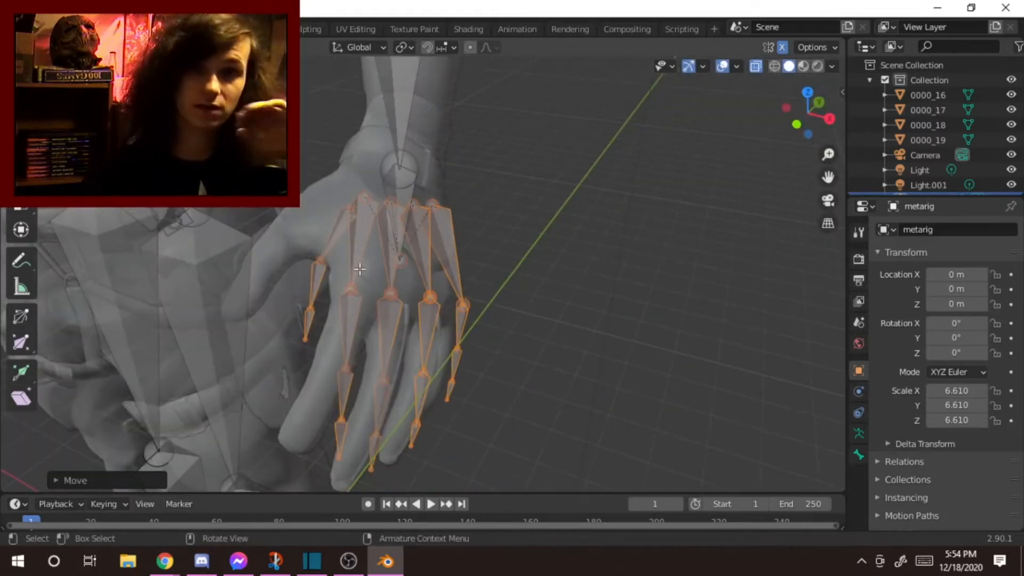
scroll(348, 285, "down", 5)
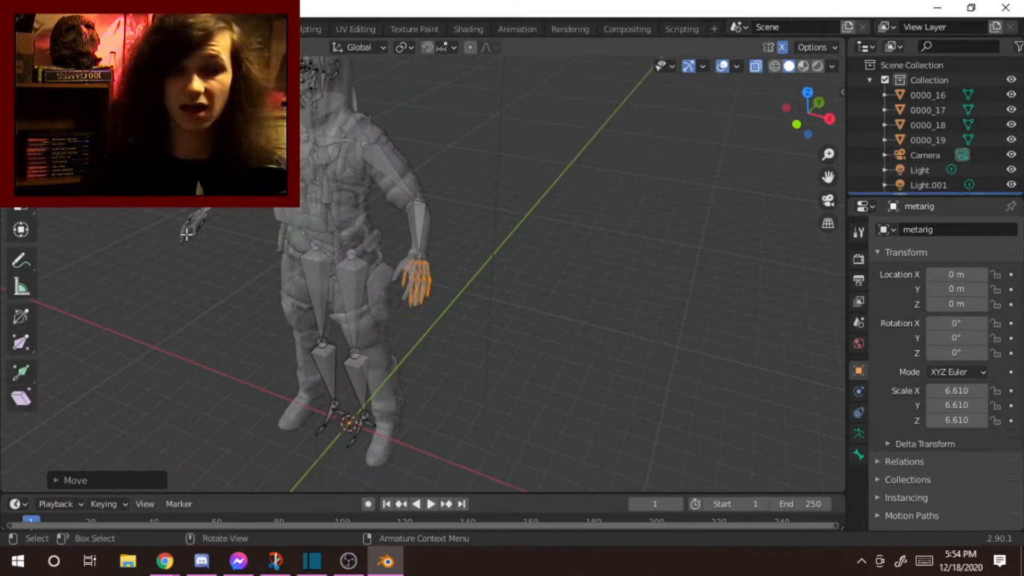
Step: Refine the finger bones' rotation and position from the side so they follow the mesh hand's downward slope
scroll(567, 289, "up", 4)
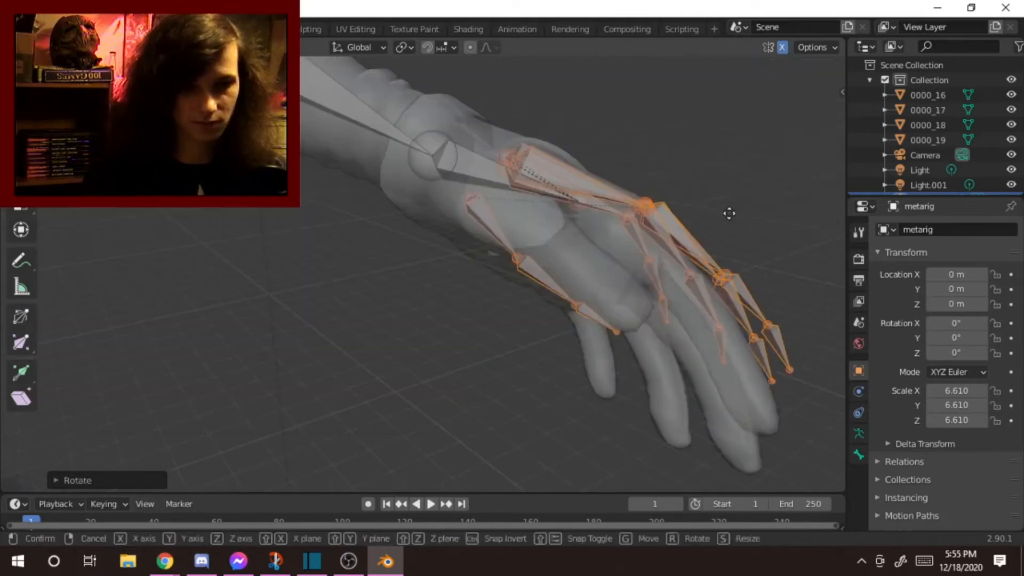
left_click(729, 214)
middle_click_drag(713, 221, 729, 247)
key("g")
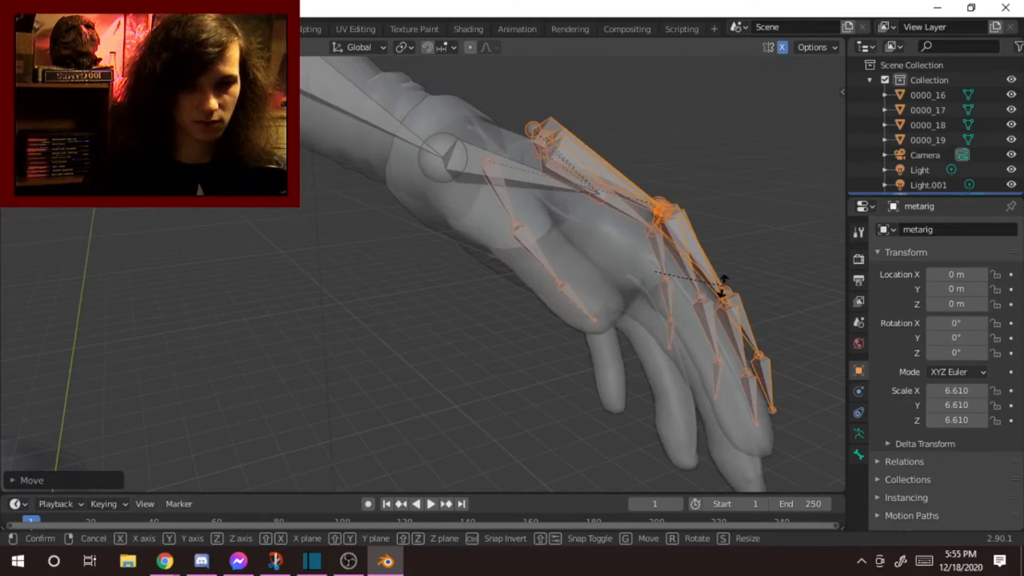
left_click(724, 287)
key("g")
left_click(707, 311)
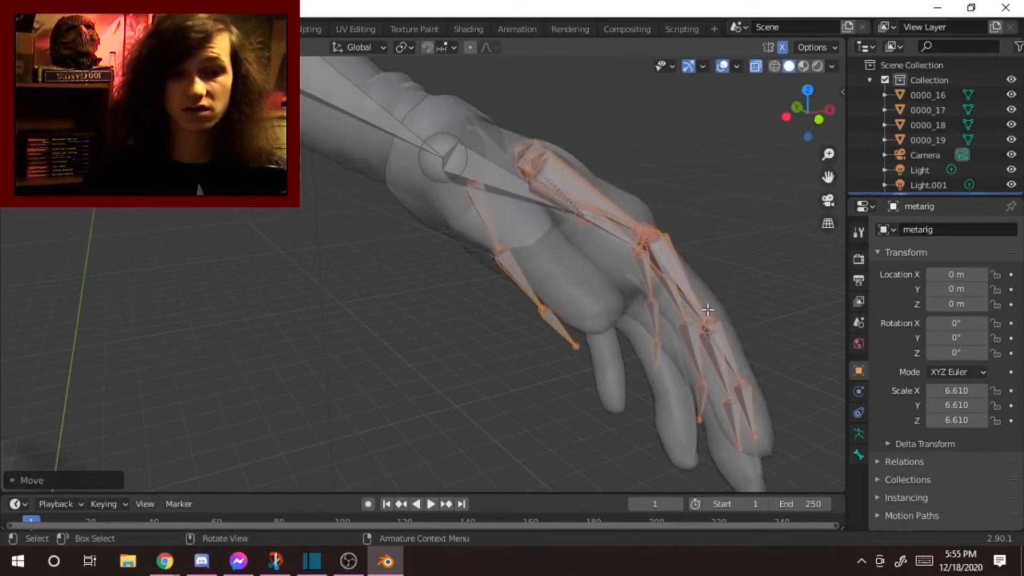
scroll(654, 233, "down", 4)
middle_click_drag(654, 233, 442, 262)
scroll(442, 262, "up", 2)
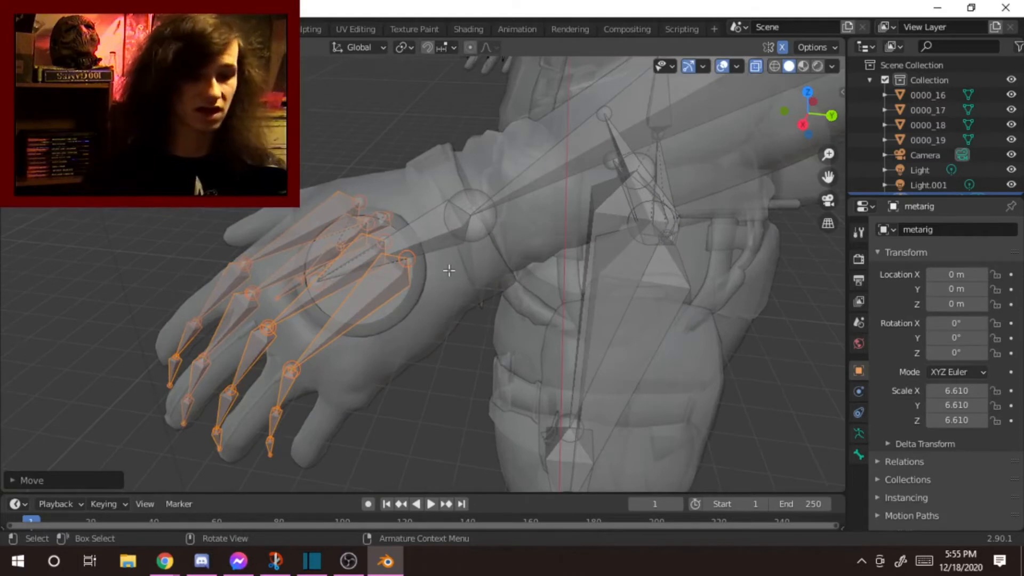
key("g")
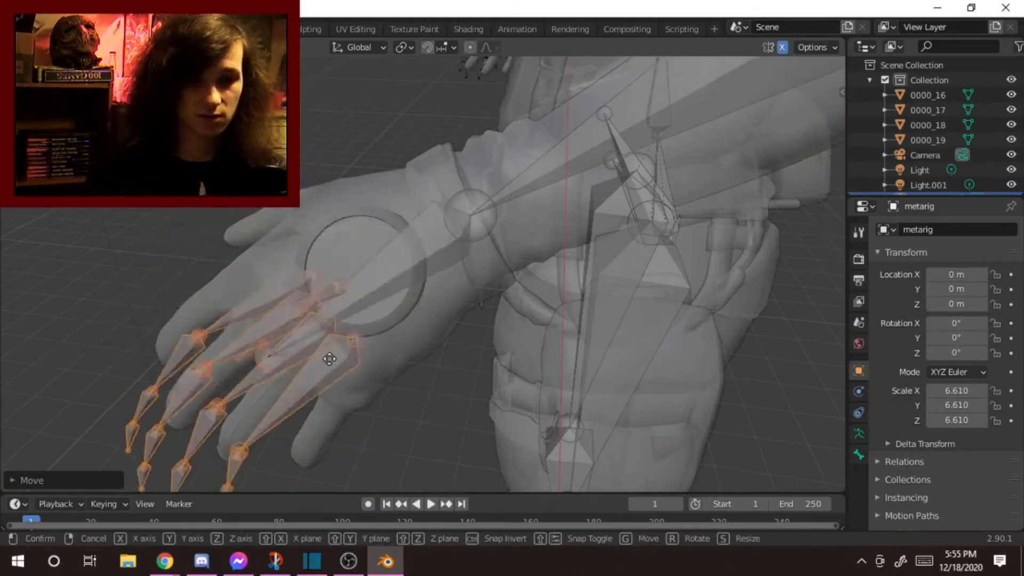
left_click(350, 270)
key("r")
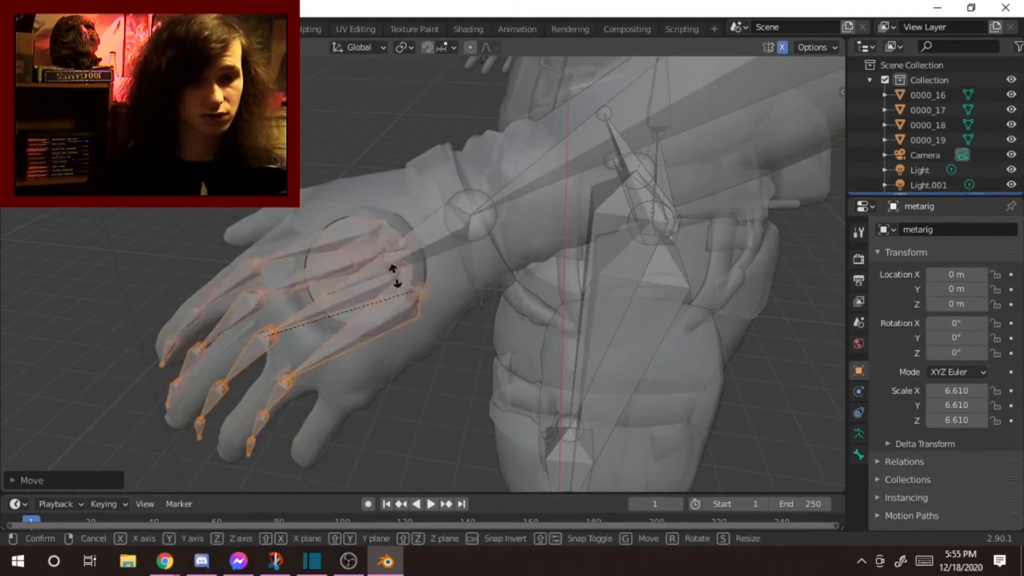
right_click(334, 246)
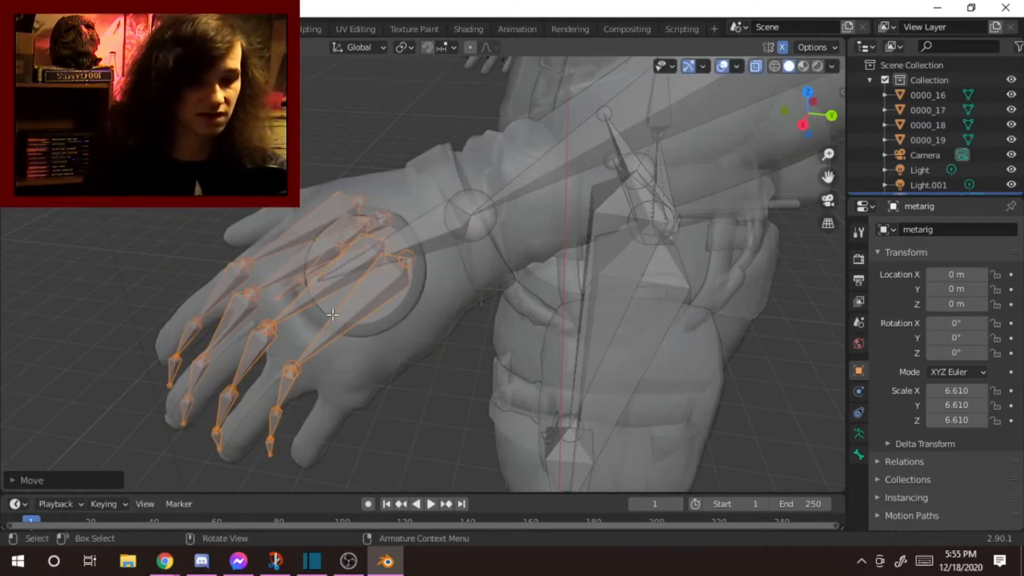
key("s")
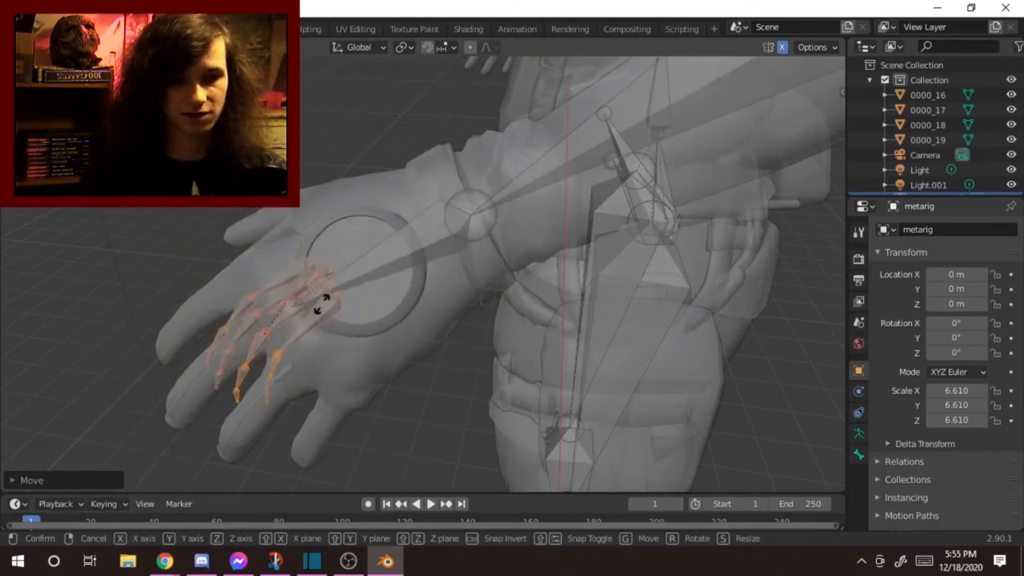
left_click(404, 305)
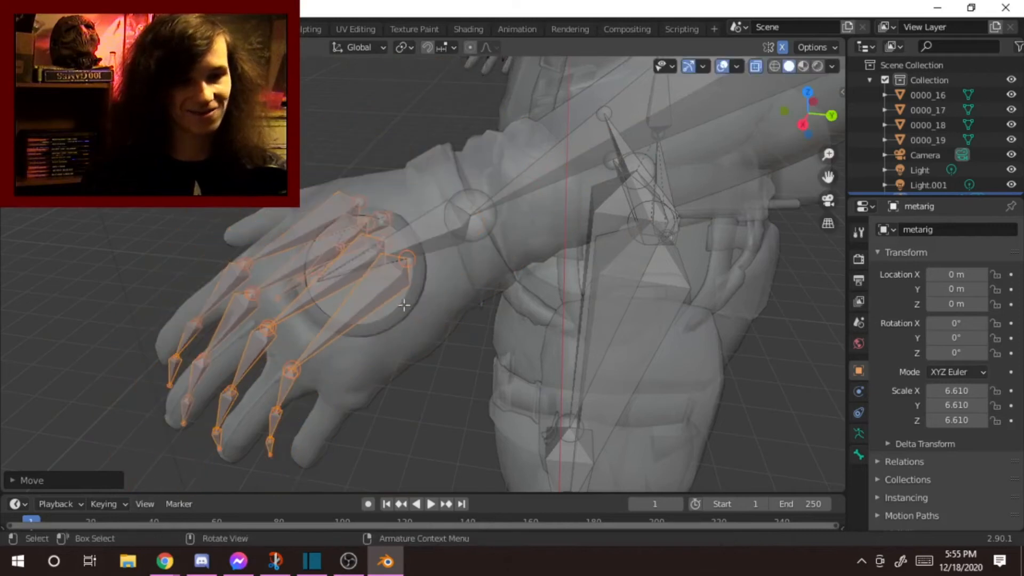
Step: Select the three left pinky finger bones and move them together into the hand mesh's pinky
scroll(336, 302, "down", 2)
middle_click_drag(337, 302, 378, 353)
scroll(405, 321, "up", 3)
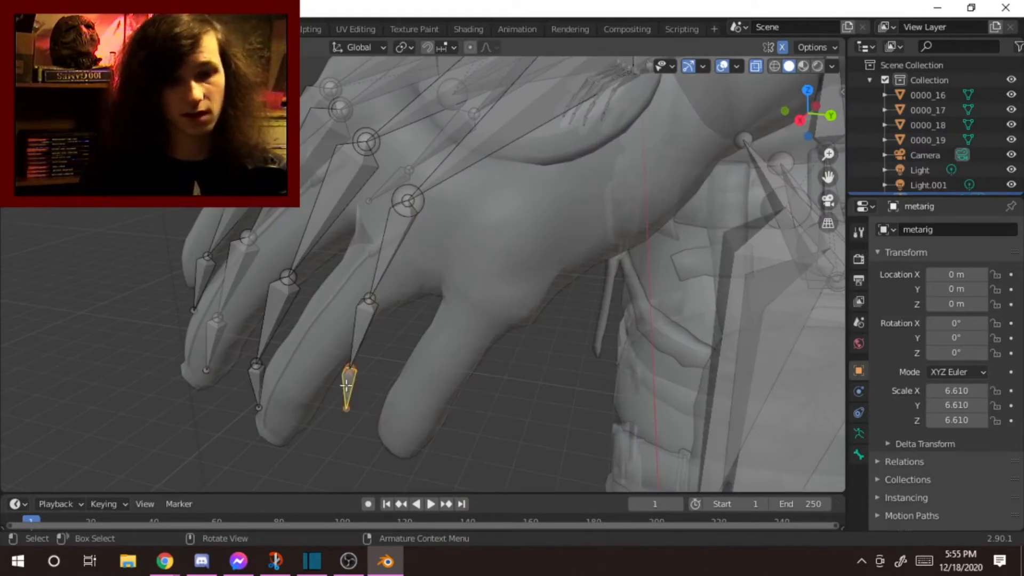
left_click(399, 243, "shift")
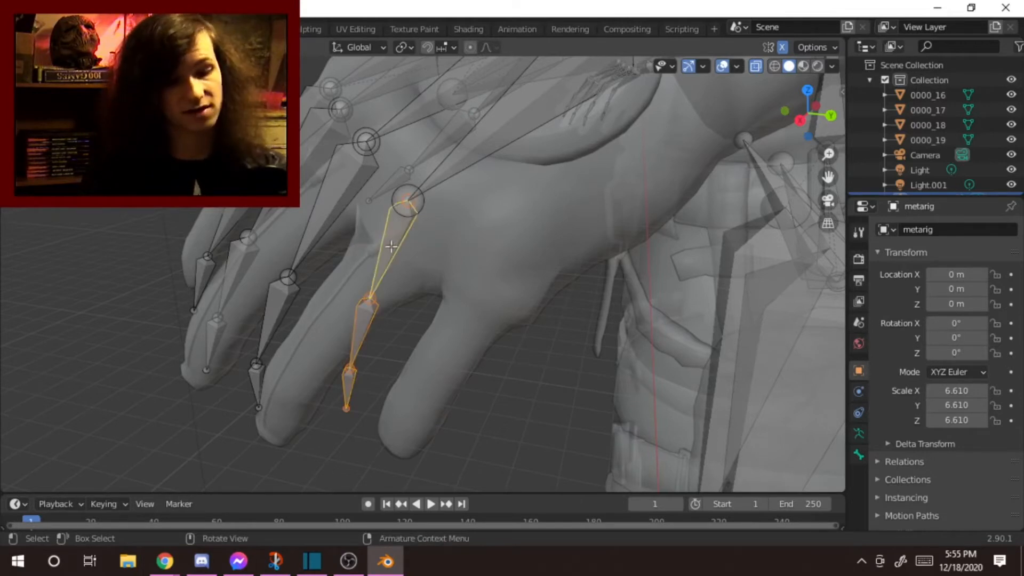
key("g")
right_click(442, 323)
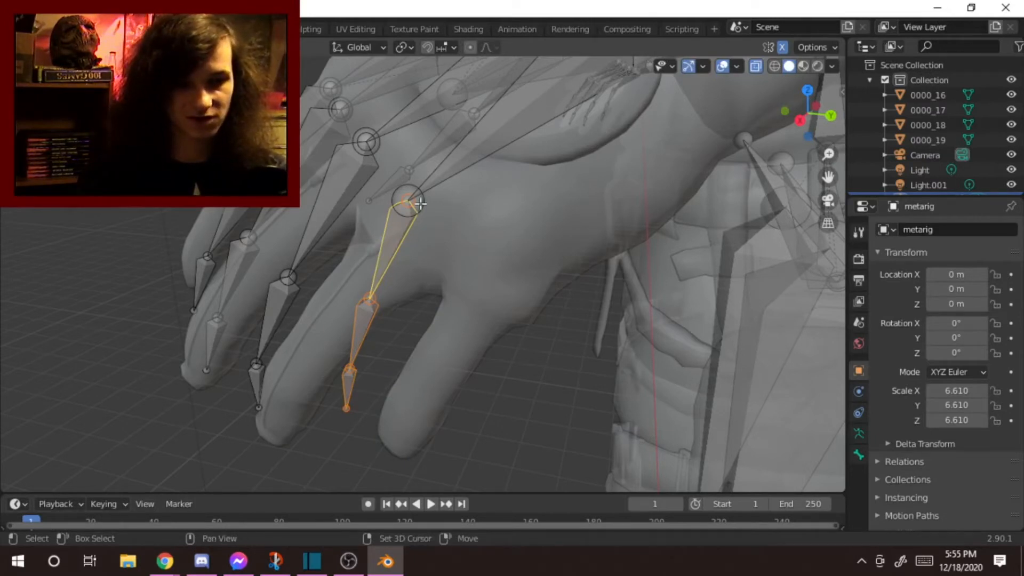
key("g")
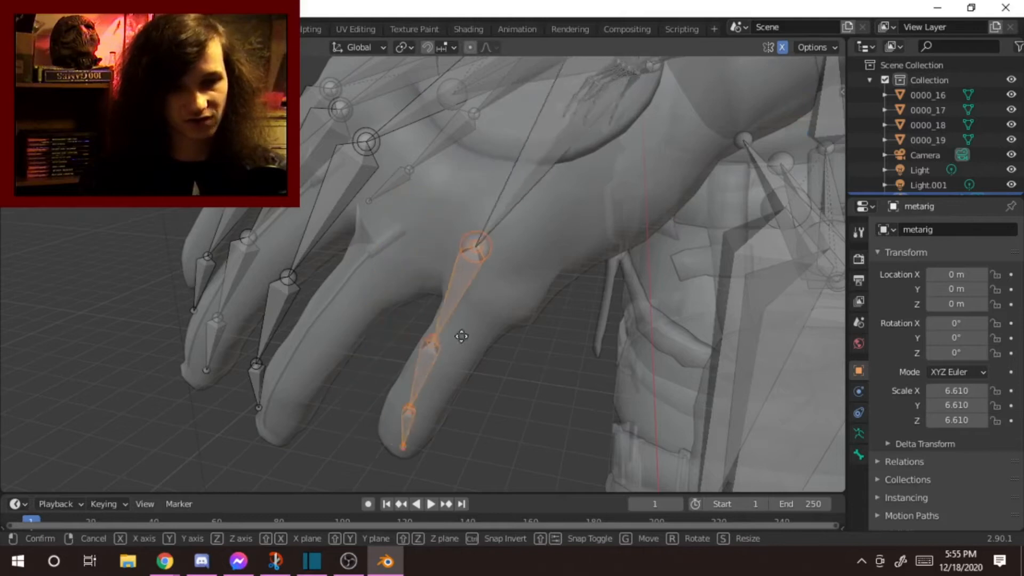
left_click(453, 343)
Step: Adjust the pinky bones' depth from another angle and rotate them to line up with the mesh's pinky
middle_click_drag(453, 343, 345, 288)
key("g")
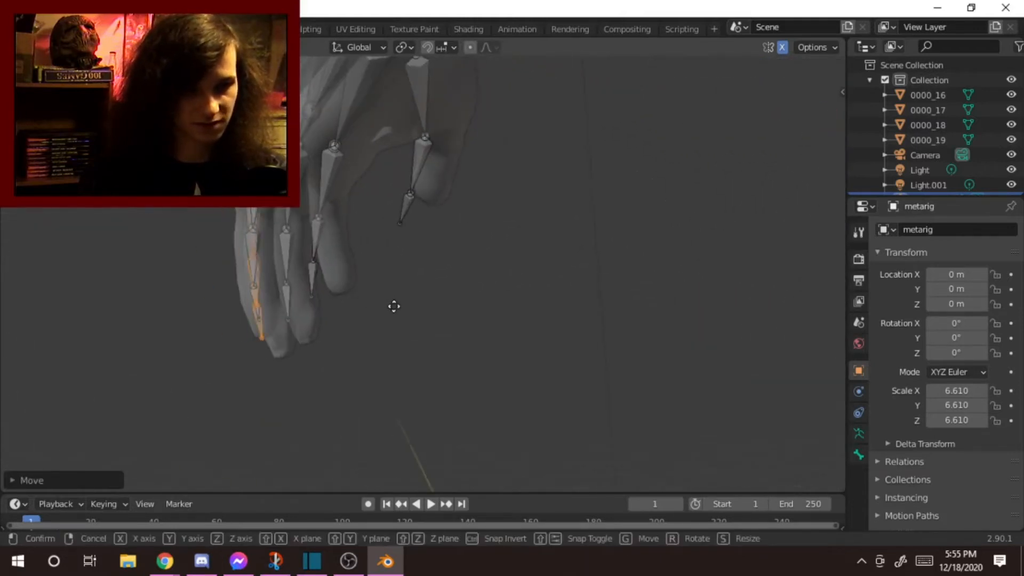
left_click(321, 322)
middle_click_drag(320, 323, 384, 375)
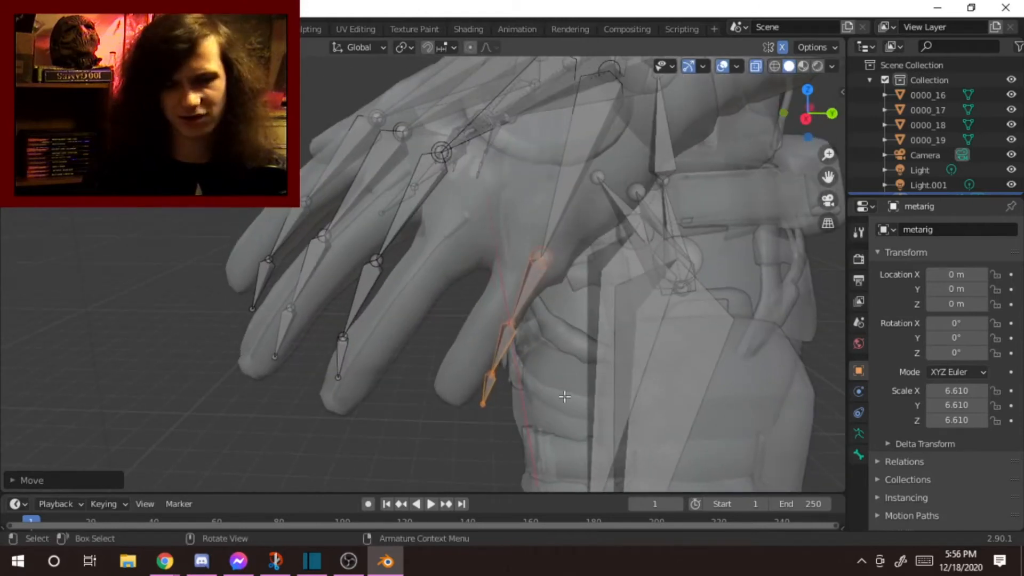
key("r")
left_click(556, 428)
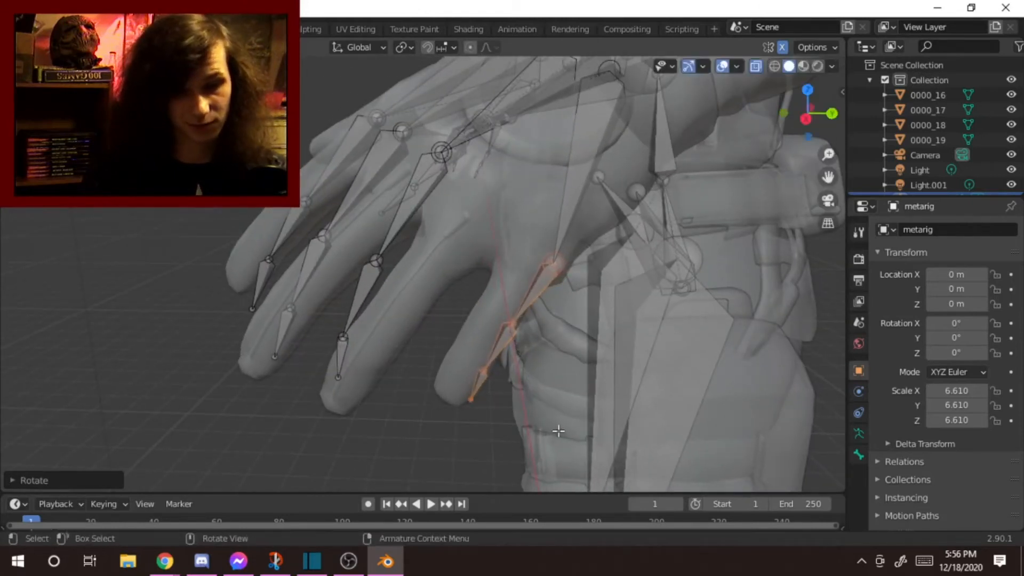
key("r")
left_click(528, 421)
middle_click_drag(523, 416, 468, 386)
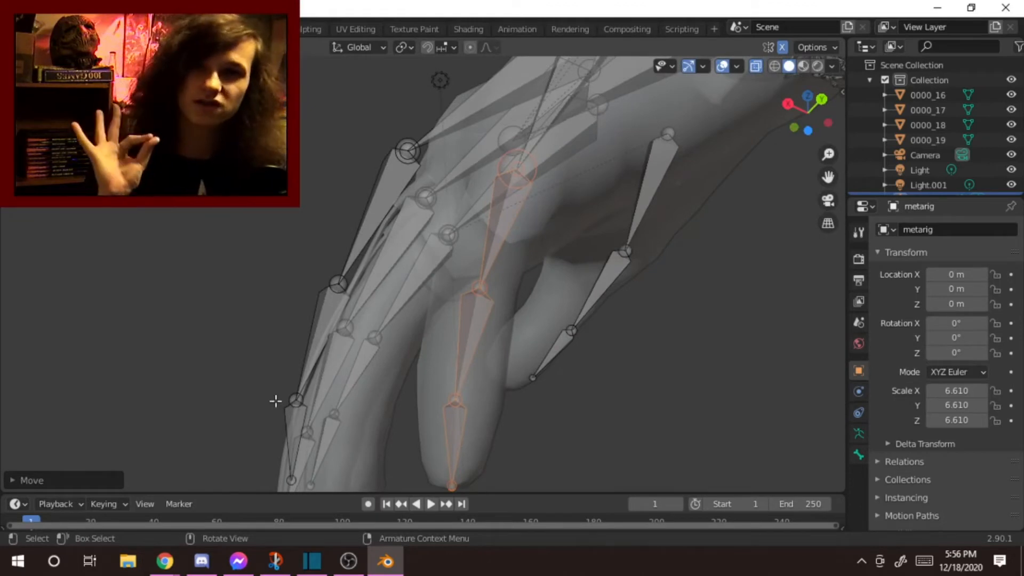
Step: Box-select the cluster of facial bones at the front of the head and delete them
middle_click_drag(349, 231, 502, 257)
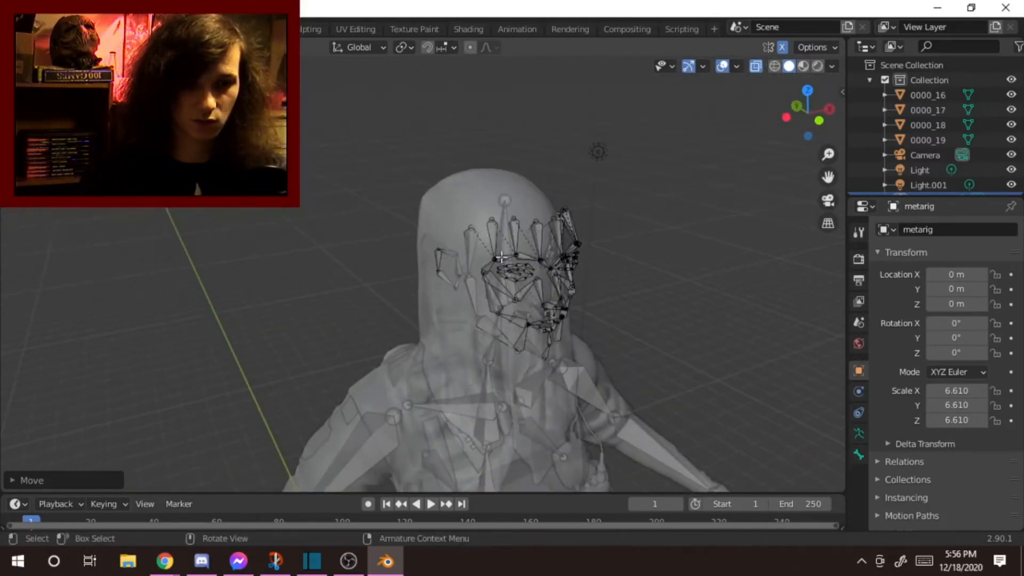
scroll(612, 368, "up", 6)
middle_click_drag(591, 366, 438, 155, "shift")
scroll(437, 154, "down", 7)
middle_click_drag(496, 251, 737, 269)
scroll(446, 273, "up", 1)
scroll(446, 273, "up", 2)
middle_click_drag(564, 288, 586, 294)
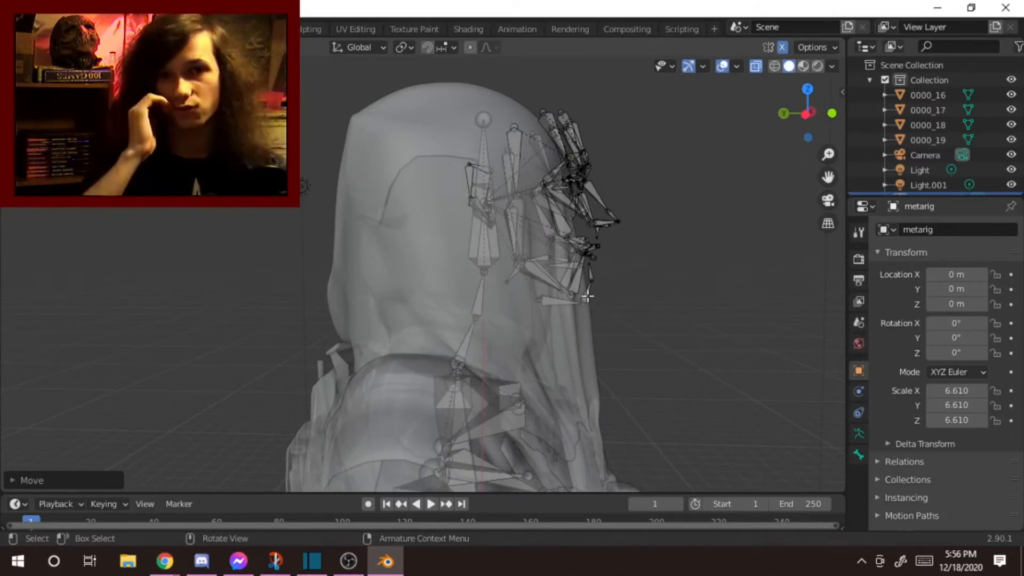
left_click_drag(654, 351, 497, 52)
key("x")
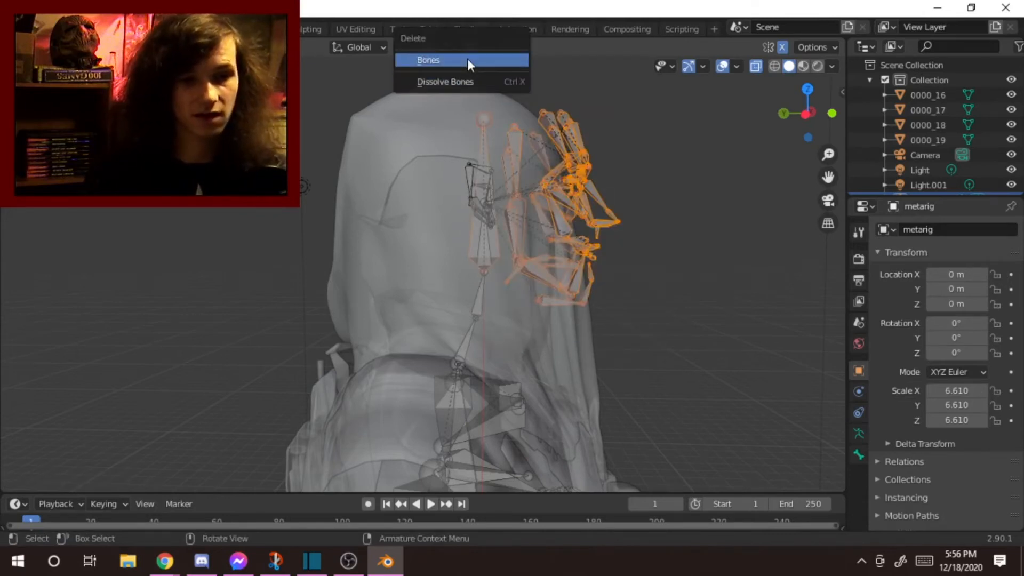
left_click(467, 60)
Step: Delete the leftover facial bones at the side of the head, keeping one head bone above the neck
middle_click_drag(551, 167, 472, 235)
left_click_drag(472, 235, 387, 121)
key("x")
left_click(386, 125)
middle_click_drag(395, 185, 468, 249)
left_click(499, 278)
key("g")
right_click(409, 219)
scroll(411, 235, "down", 8)
middle_click_drag(412, 259, 318, 244)
scroll(414, 286, "up", 5)
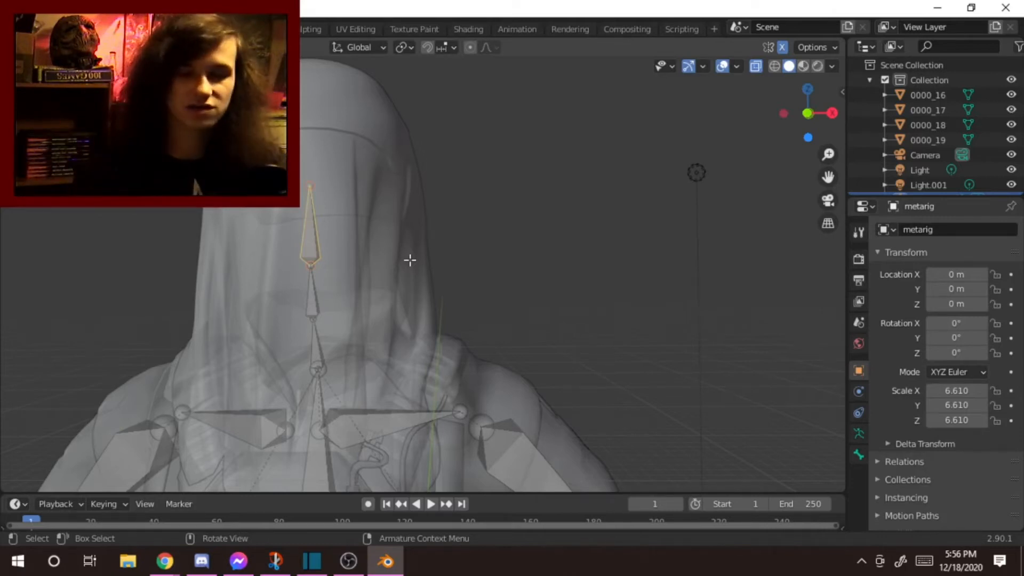
middle_click_drag(465, 391, 433, 273, "shift")
scroll(370, 271, "down", 5)
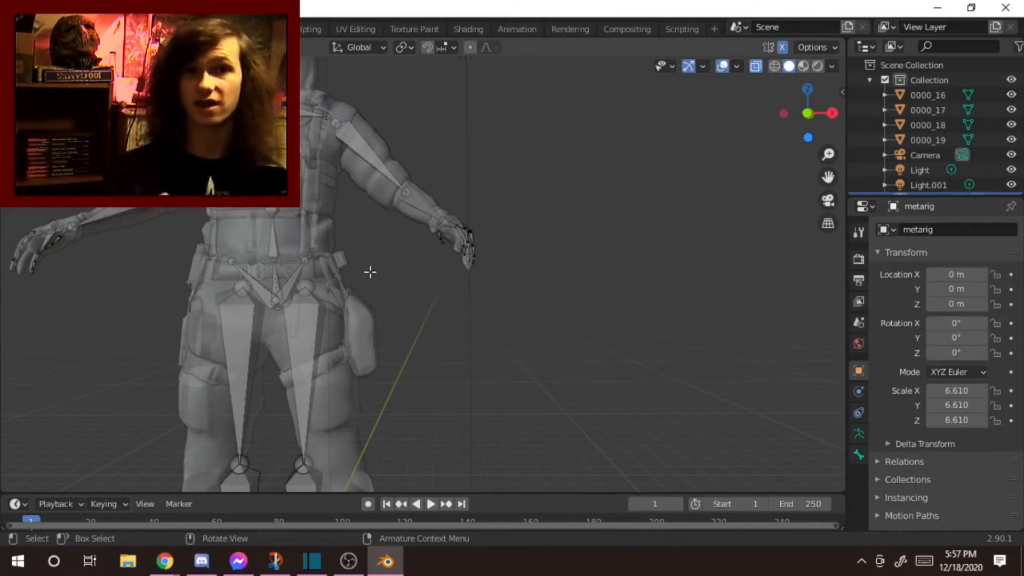
Step: Select the next set of left finger bones and move and rotate them into the matching finger of the mesh
scroll(472, 240, "up", 8)
middle_click_drag(525, 224, 405, 240)
left_click(349, 349, "shift")
scroll(350, 349, "up", 3)
key("g")
left_click(361, 307)
middle_click_drag(362, 307, 442, 257)
key("r")
left_click(558, 330)
Step: Fine-tune the selected finger bones' position and rotation so they sit centred inside the mesh
key("g")
right_click(589, 308)
key("g")
left_click(453, 394)
key("g")
left_click(448, 342)
key("r")
left_click(450, 354)
Step: Move the left leg's knee, shin and foot bones outward from the front and another angle so they sit inside the leg mesh
scroll(481, 298, "down", 8)
middle_click_drag(480, 298, 535, 228)
left_click(570, 277)
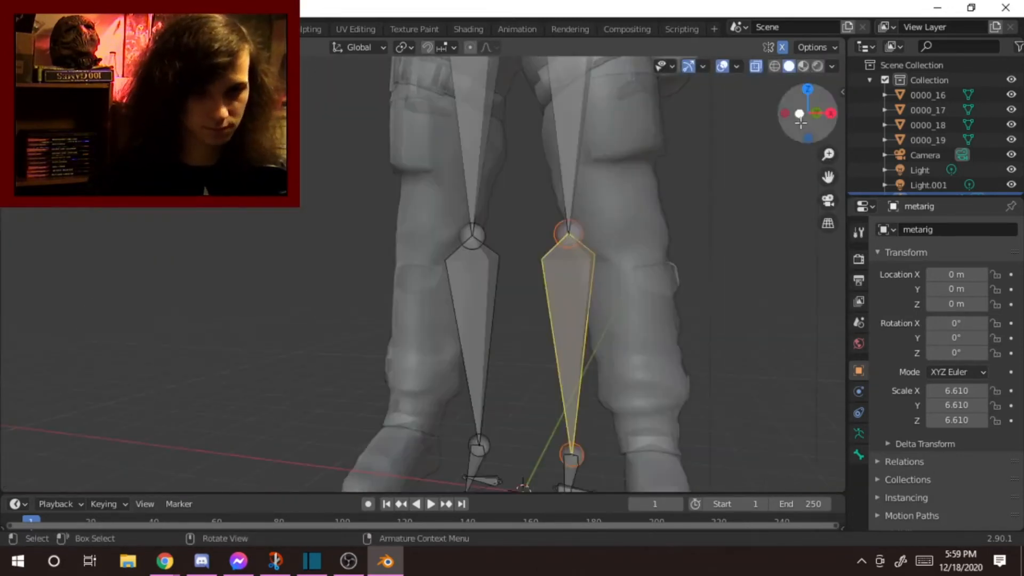
left_click(803, 114)
left_click_drag(430, 293, 497, 208)
key("g")
left_click(565, 224)
middle_click_drag(416, 203, 480, 256)
left_click(370, 322)
key("g")
left_click(430, 384)
scroll(533, 320, "down", 6)
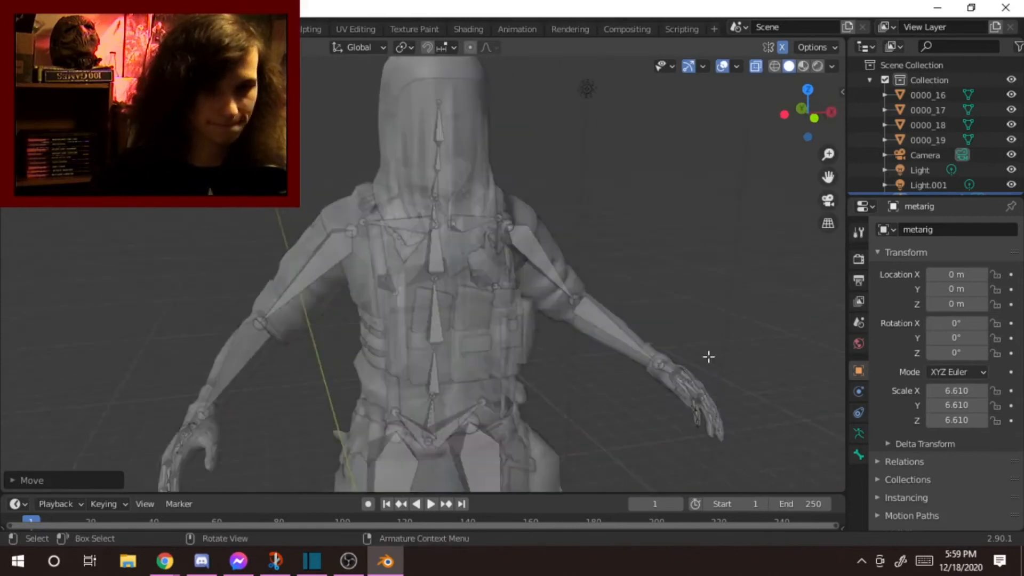
Step: Scale up and reposition the head bone so it extends through the hooded head mesh
left_click(441, 217)
key("s")
key("g")
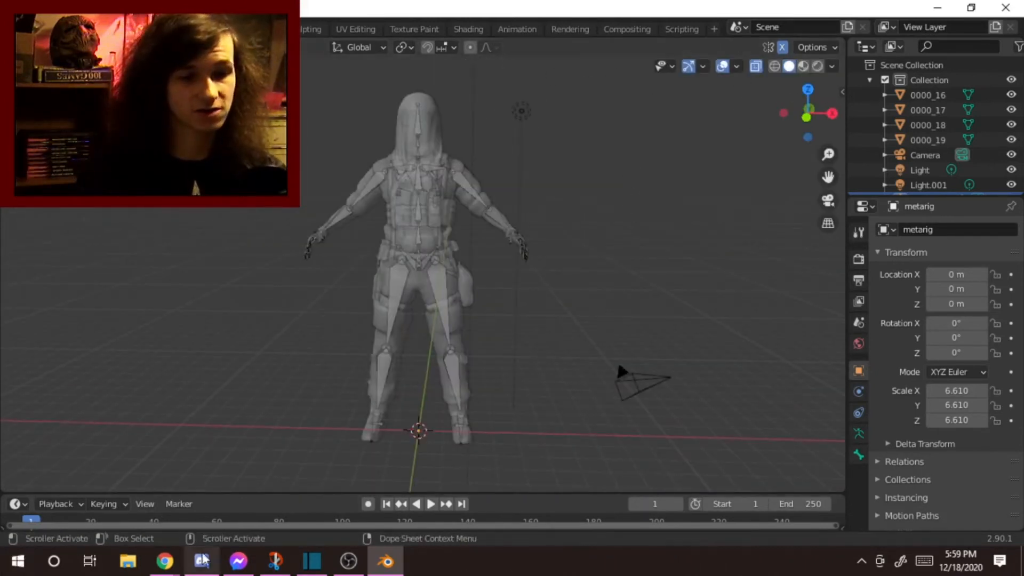
Step: Check the aligned metarig against the whole body and return it to Object Mode
scroll(537, 260, "down", 3)
middle_click_drag(537, 260, 480, 315)
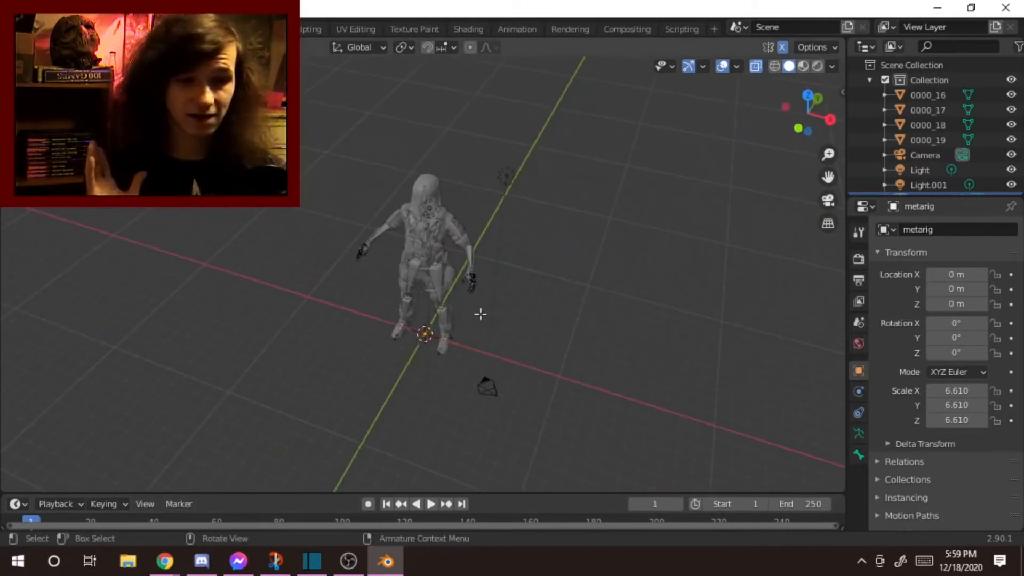
scroll(555, 320, "up", 5)
middle_click_drag(334, 322, 414, 266)
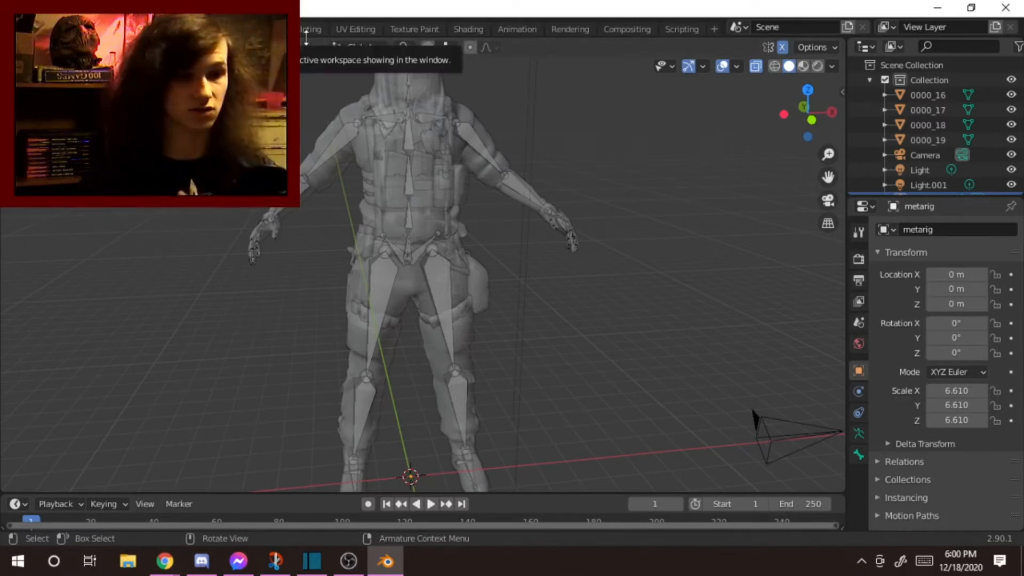
key("Tab")
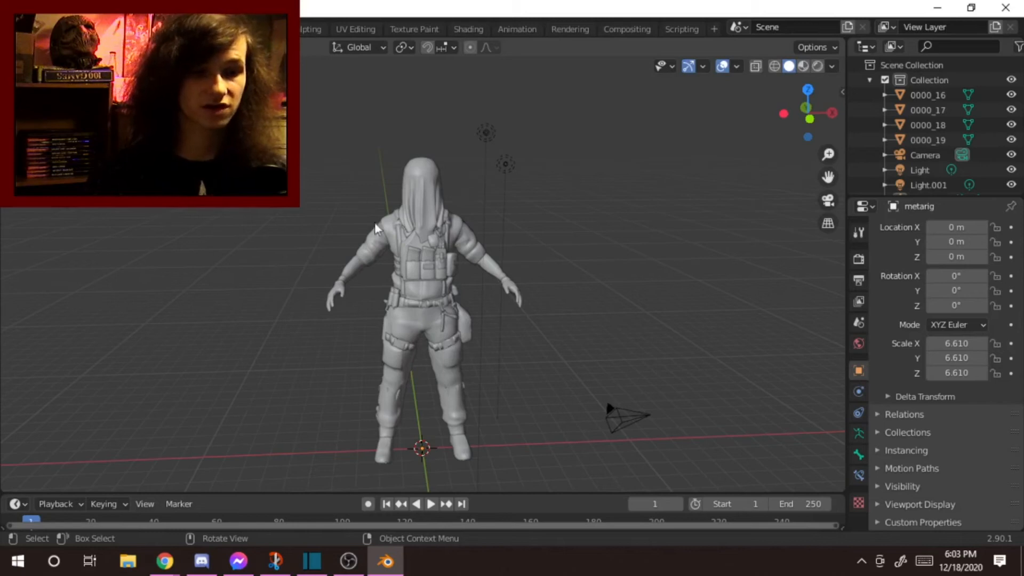
Step: Hide the two lights above the character so only the model and camera remain in view
left_click_drag(469, 187, 559, 114)
key("h")
scroll(539, 144, "down", 4)
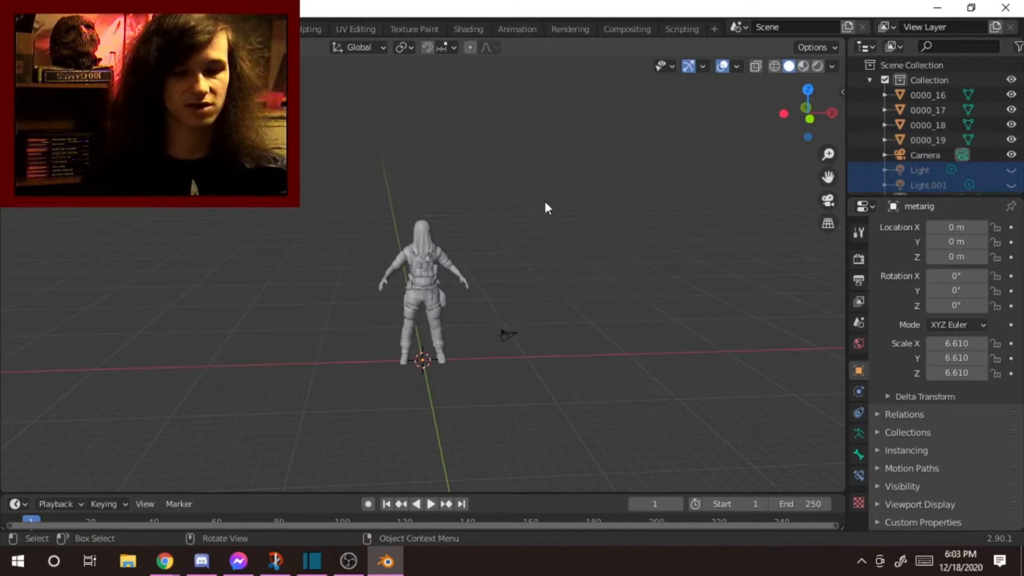
scroll(491, 229, "up", 3)
scroll(487, 231, "up", 4)
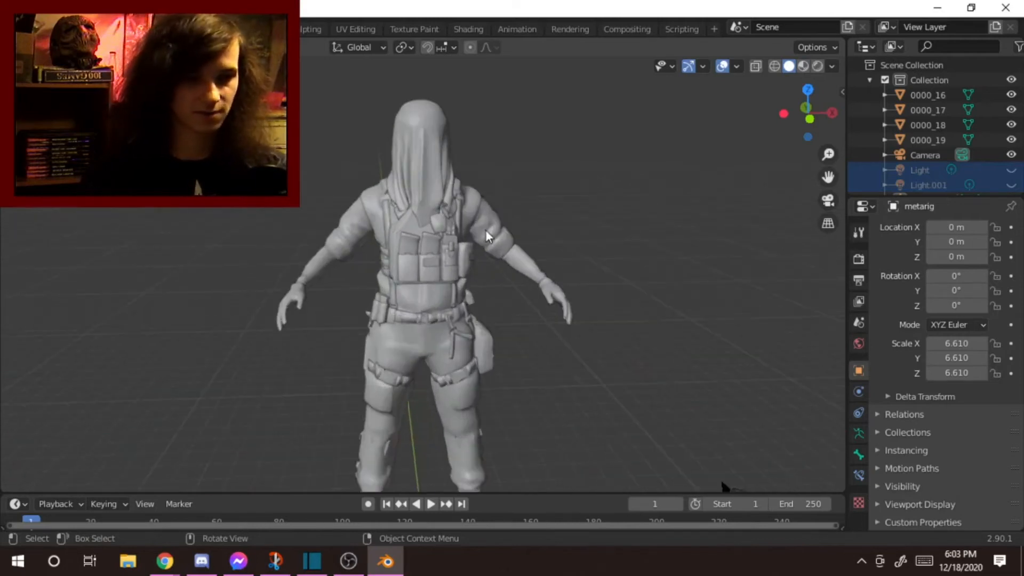
scroll(468, 221, "up", 2)
scroll(428, 245, "down", 6)
scroll(431, 251, "down", 3)
Step: Select all the character meshes together with the metarig, using X-ray display and making the metarig the active object
left_click_drag(356, 213, 462, 373)
scroll(440, 316, "up", 5)
middle_click_drag(418, 306, 438, 281)
scroll(528, 300, "up", 5)
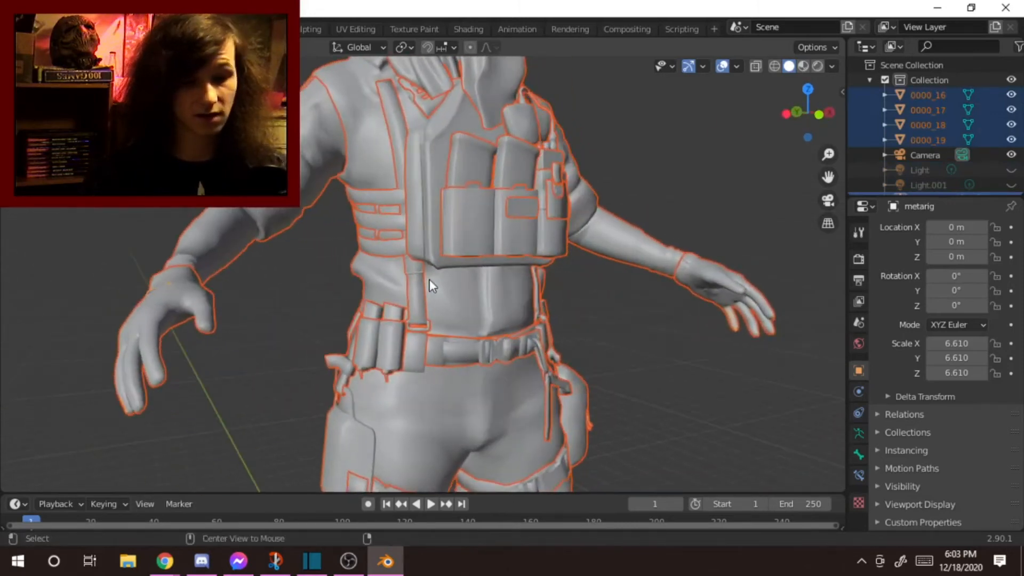
key("alt+z")
middle_click_drag(293, 240, 380, 346, "shift")
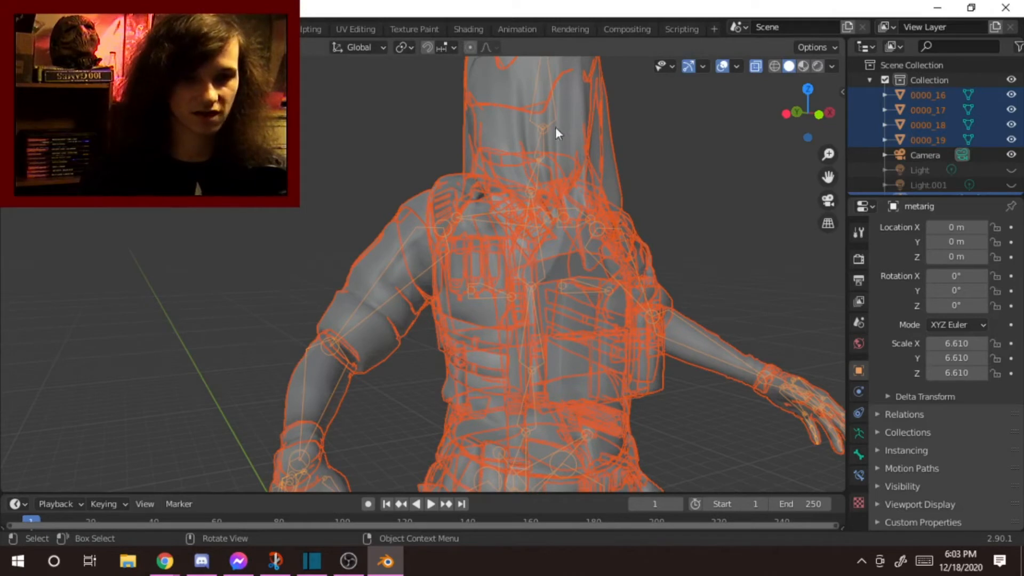
scroll(346, 251, "up", 3)
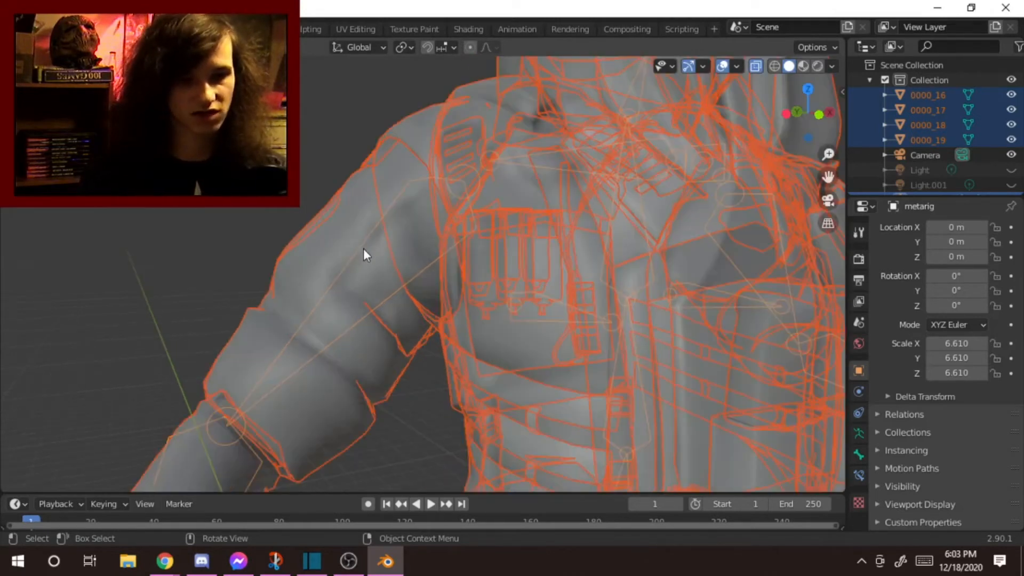
left_click(373, 232)
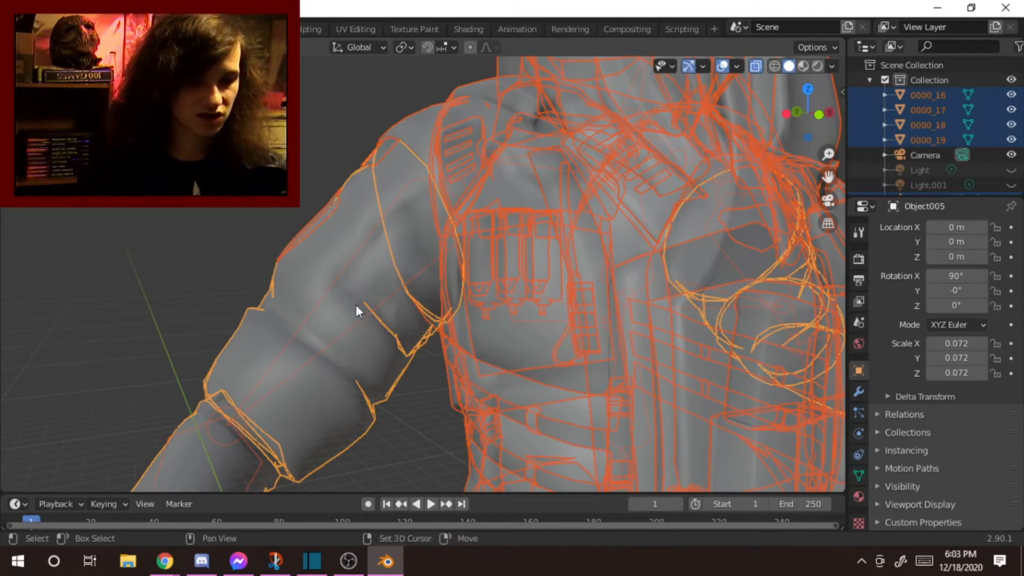
left_click(335, 277, "shift")
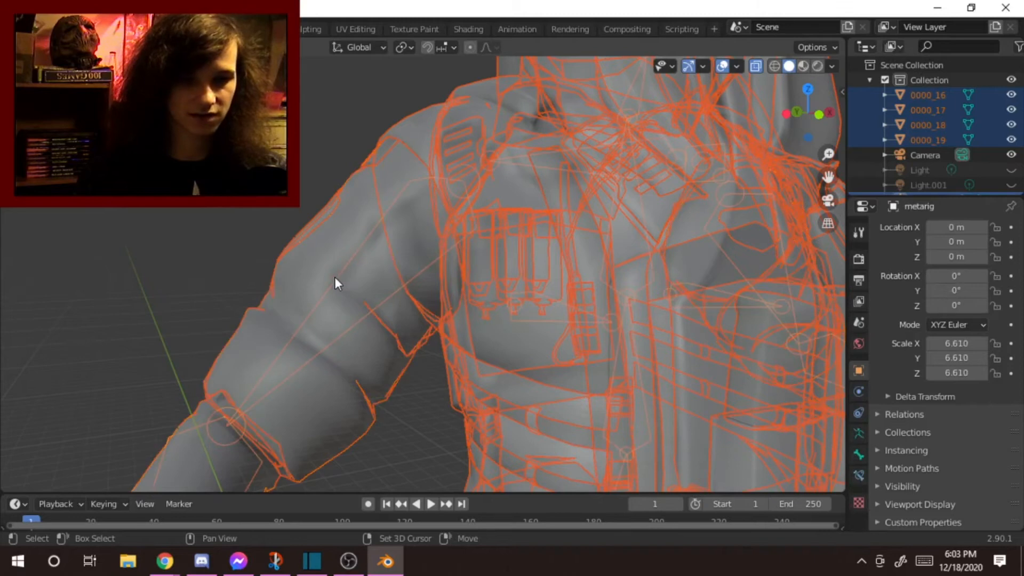
Step: Parent the selected meshes to the metarig with automatic weights
scroll(344, 285, "down", 2)
scroll(409, 280, "down", 4)
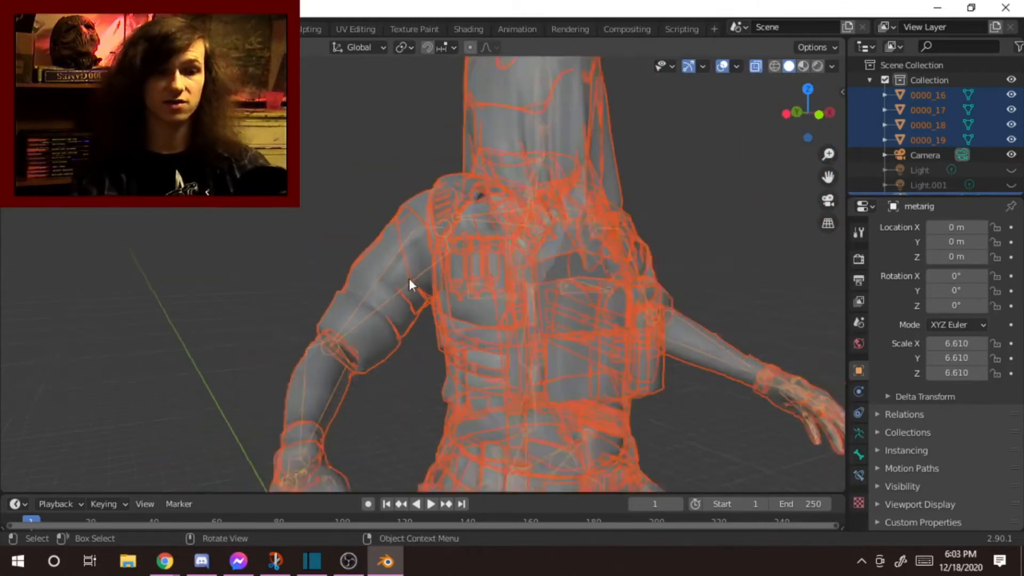
right_click(413, 274)
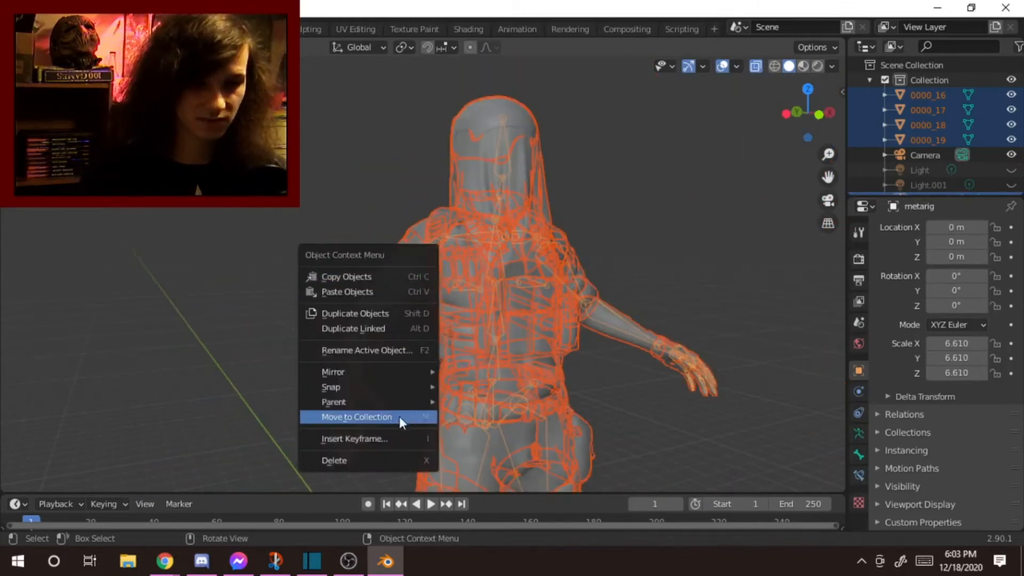
mouse_move(395, 402)
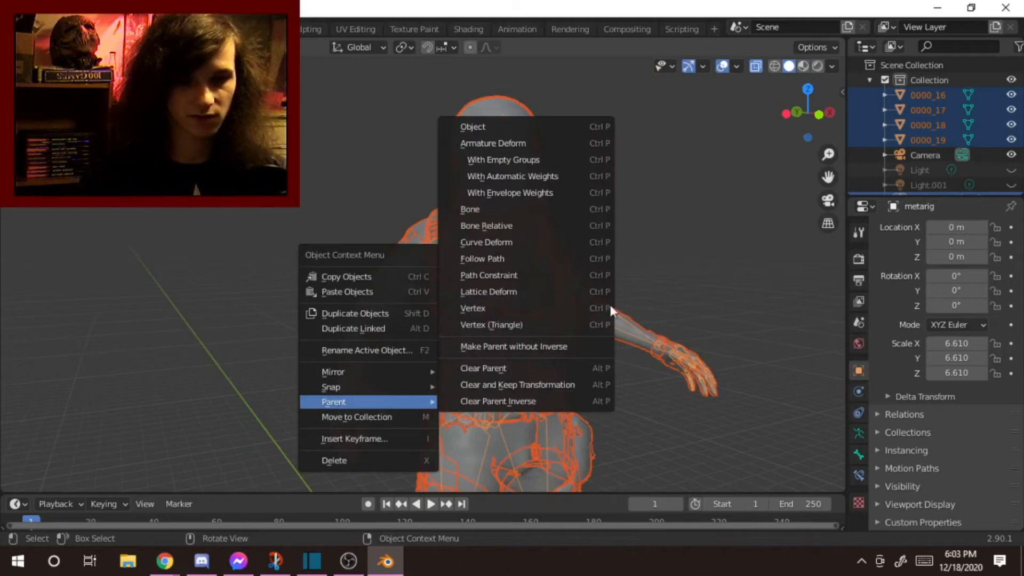
left_click(564, 177)
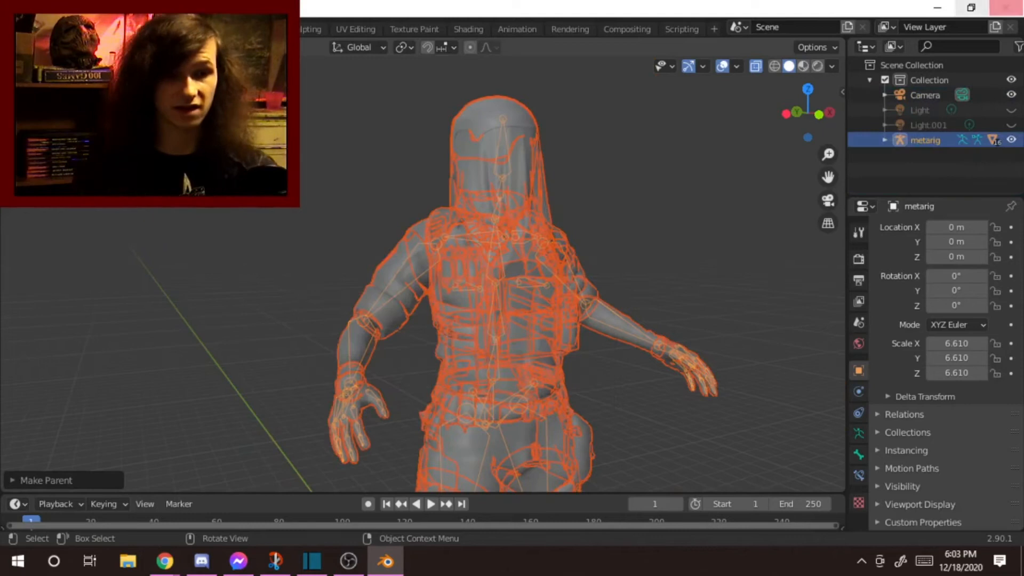
Step: Switch the metarig to Pose Mode and test-rotate the left upper arm bone to examine how the meshes deform
middle_click_drag(466, 212, 382, 221)
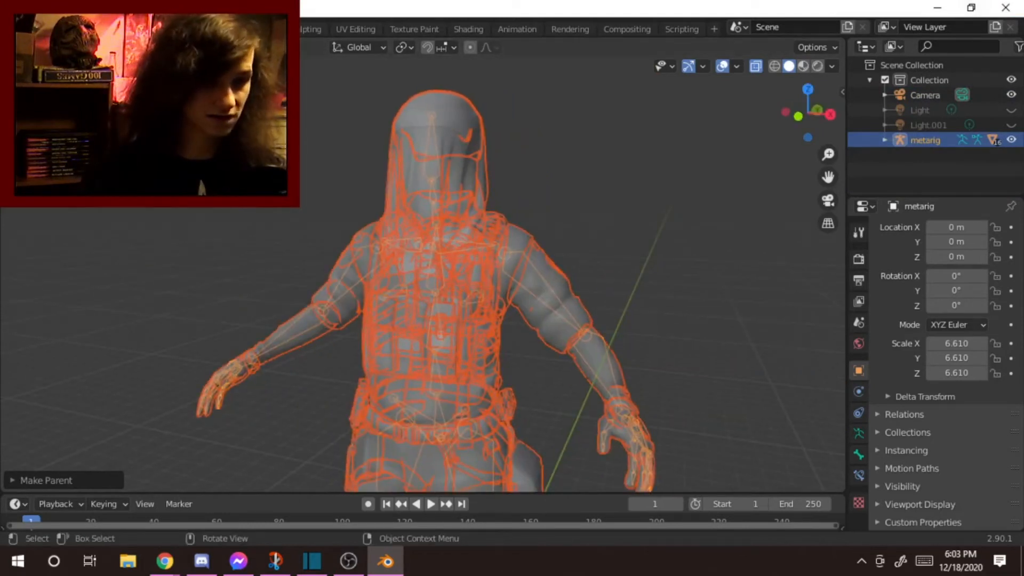
key("ctrl+Tab")
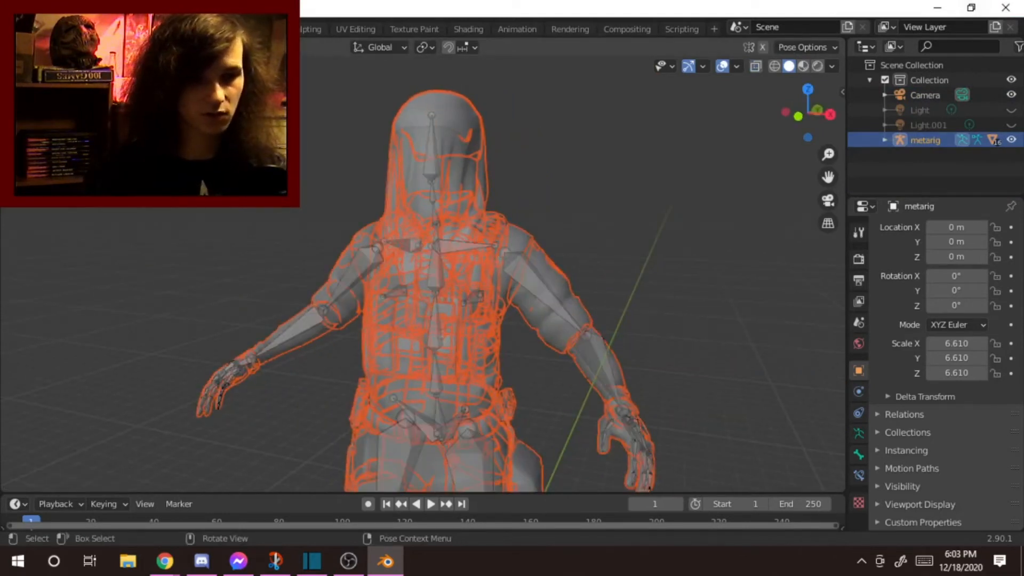
left_click(554, 294)
middle_click_drag(554, 293, 596, 286)
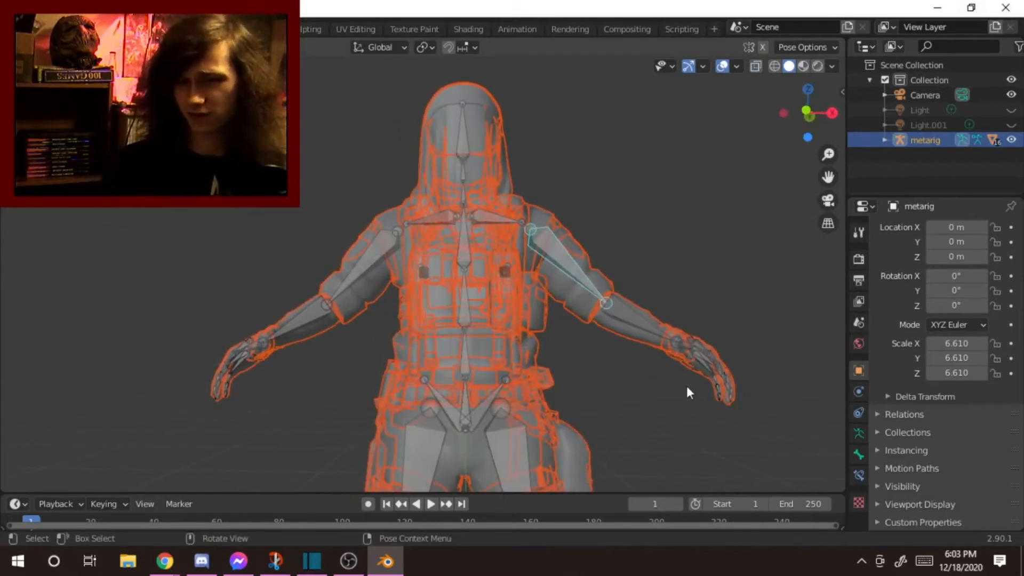
key("r")
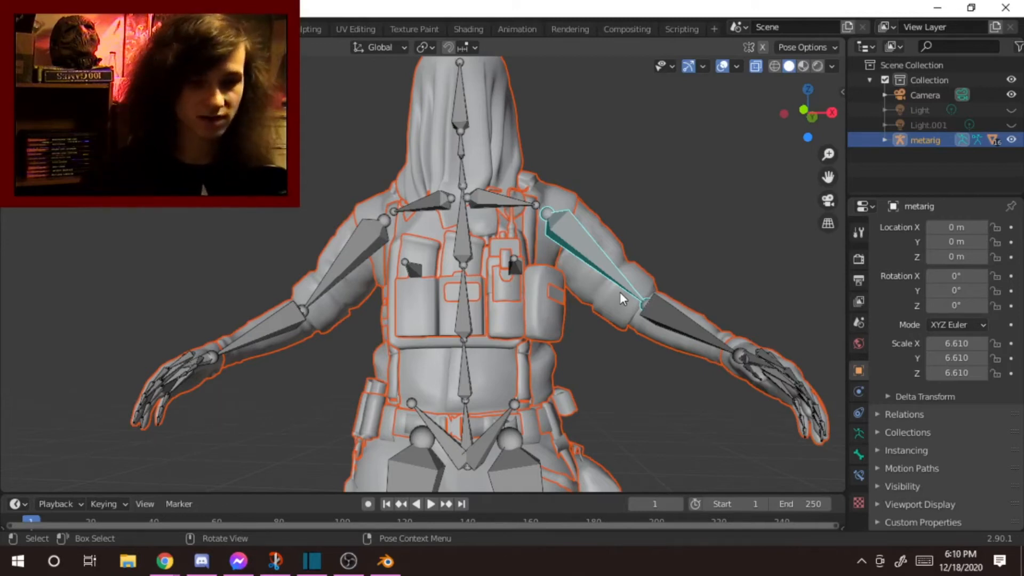
key("r")
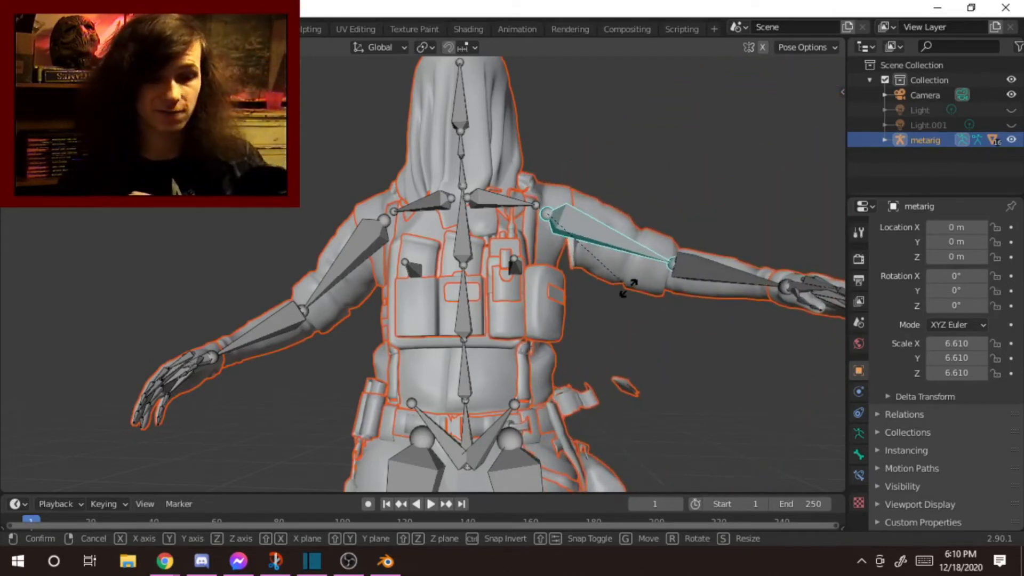
right_click(628, 289)
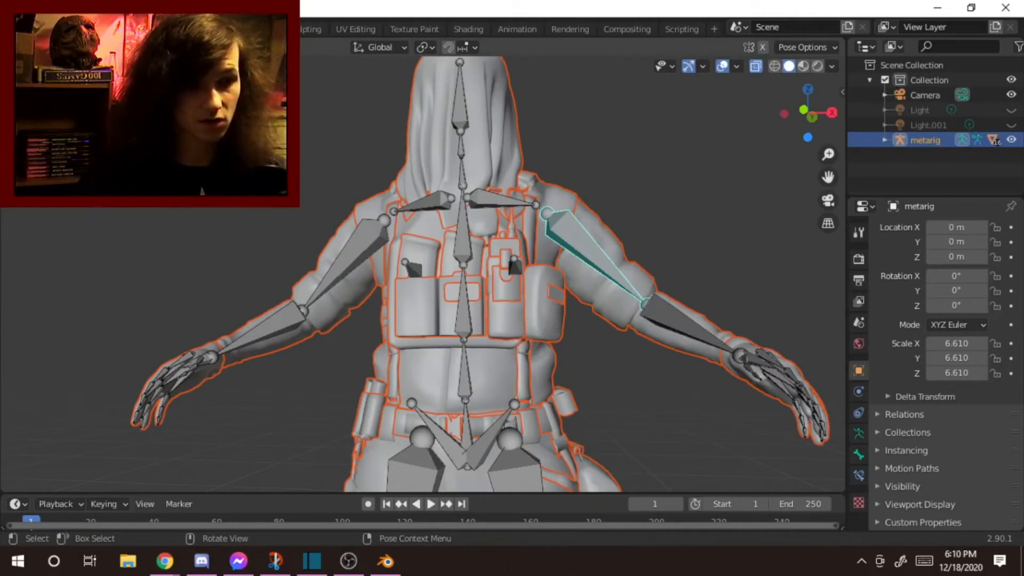
Step: Return to Object Mode, isolate which mesh holds the hip and chest pouches by selecting it, and turn on X-ray display
key("ctrl+Tab")
middle_click_drag(497, 282, 312, 213, "shift")
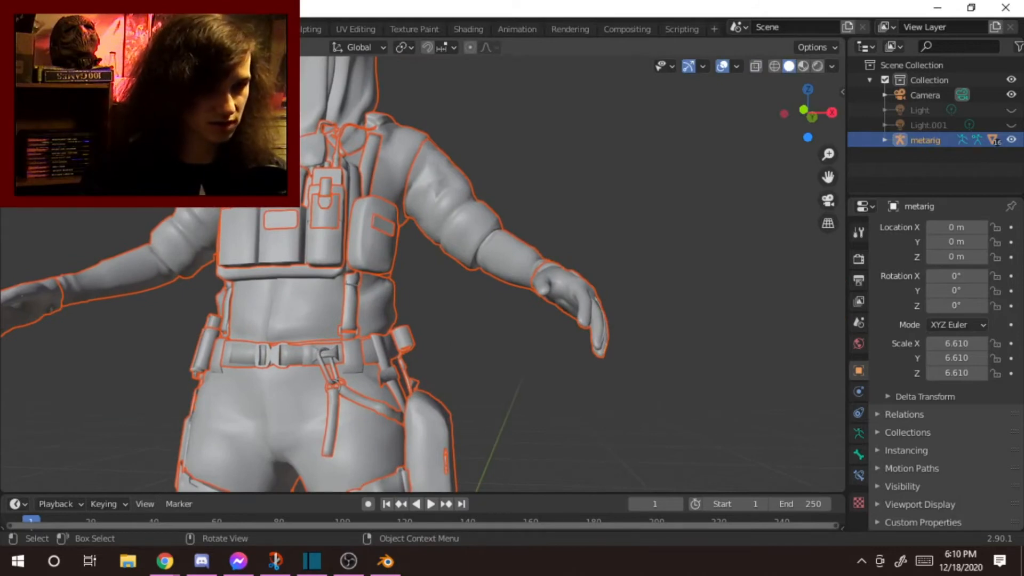
scroll(393, 331, "up", 2)
left_click(385, 351)
middle_click_drag(405, 371, 377, 277)
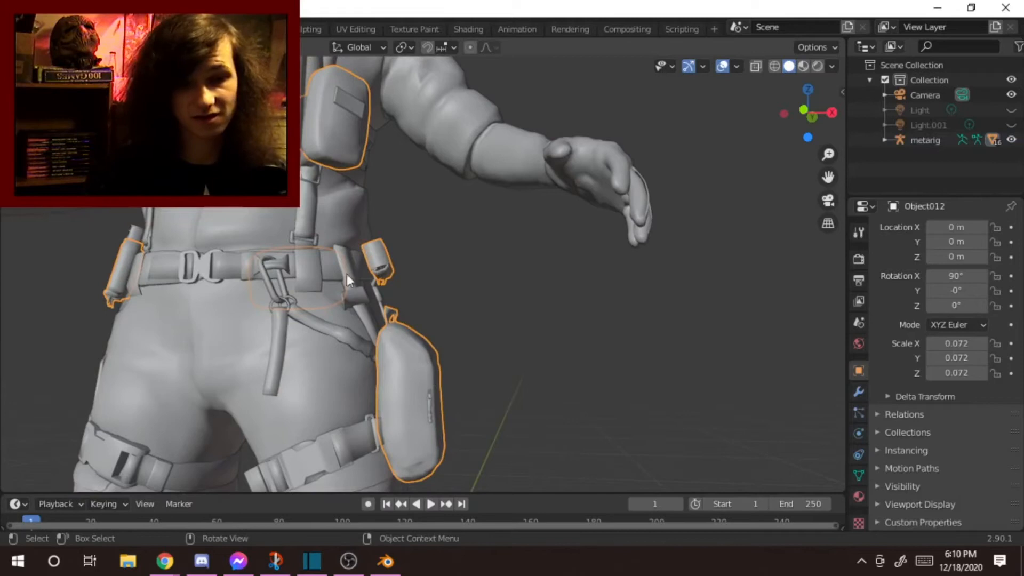
scroll(347, 274, "down", 5)
middle_click_drag(325, 246, 340, 276)
scroll(374, 262, "up", 6)
middle_click_drag(507, 200, 487, 275, "shift")
key("alt+z")
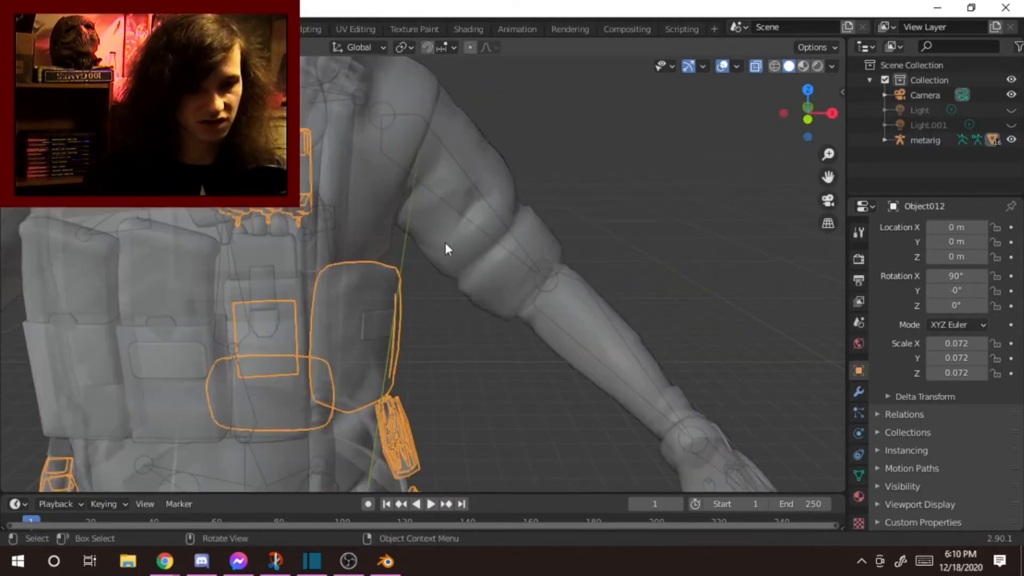
Step: Select the metarig, add the pouch mesh as the active object, and enter Weight Paint mode
left_click(494, 238)
middle_click_drag(398, 293, 479, 302, "shift")
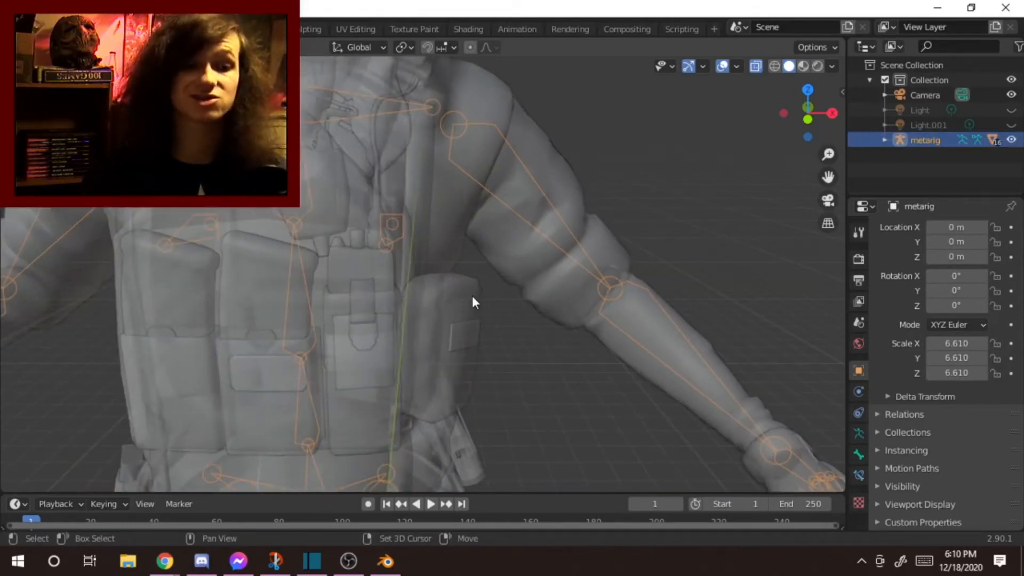
left_click(473, 298)
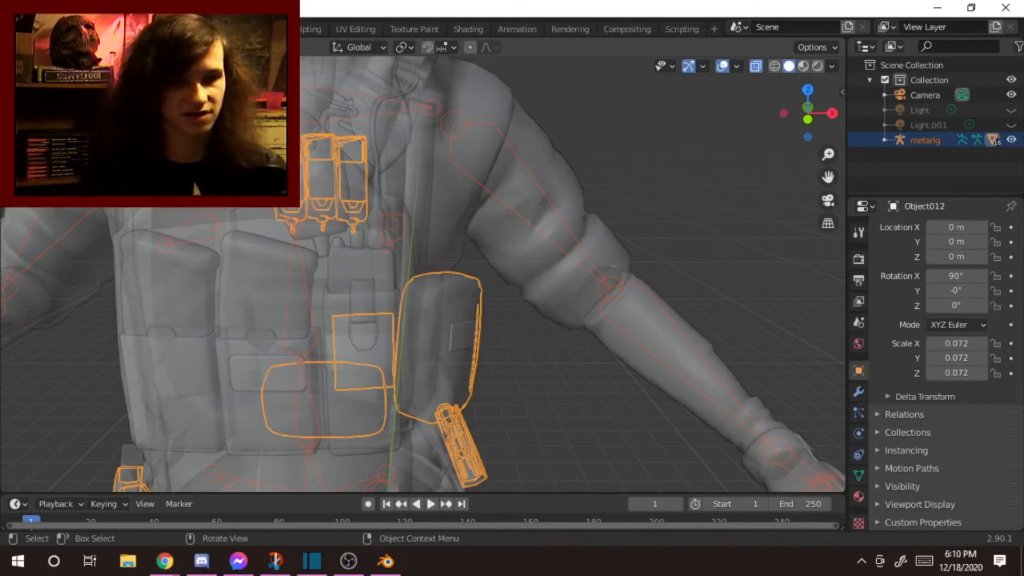
key("ctrl+Tab")
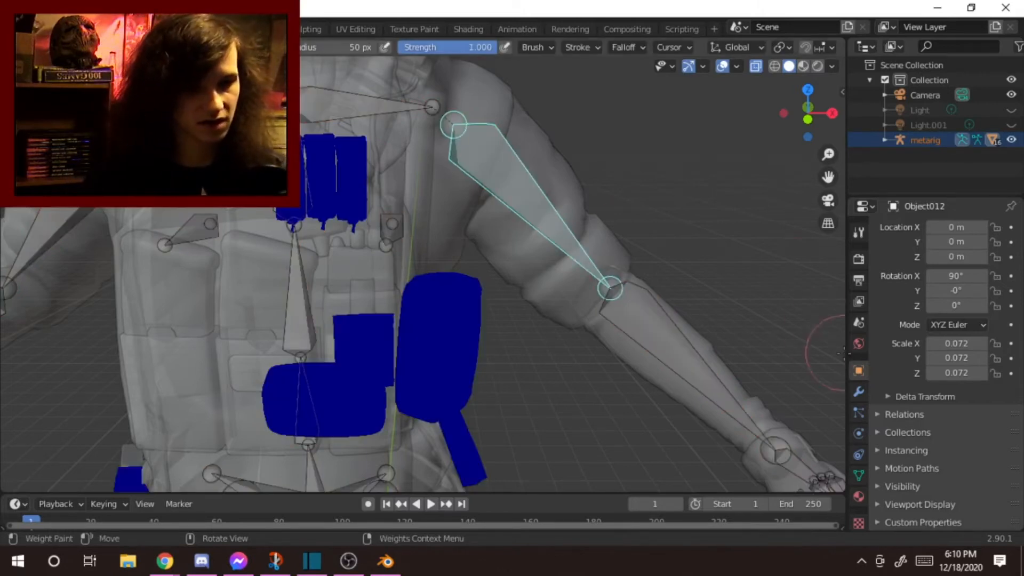
Step: Select the left upper arm bone to show its weights on the pouch mesh
scroll(631, 335, "down", 6)
middle_click_drag(631, 335, 553, 304)
scroll(516, 316, "up", 5)
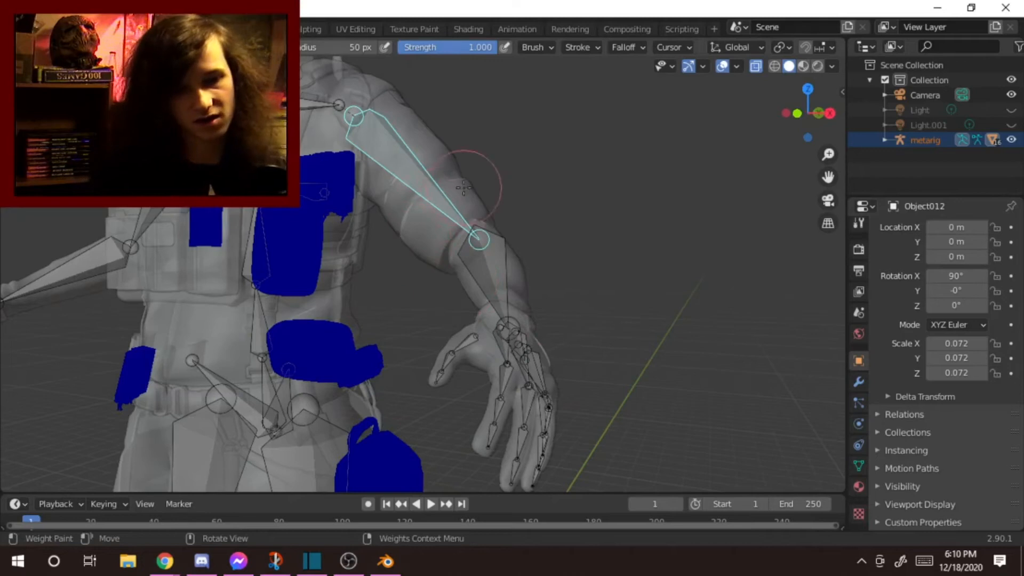
left_click(430, 182, "shift")
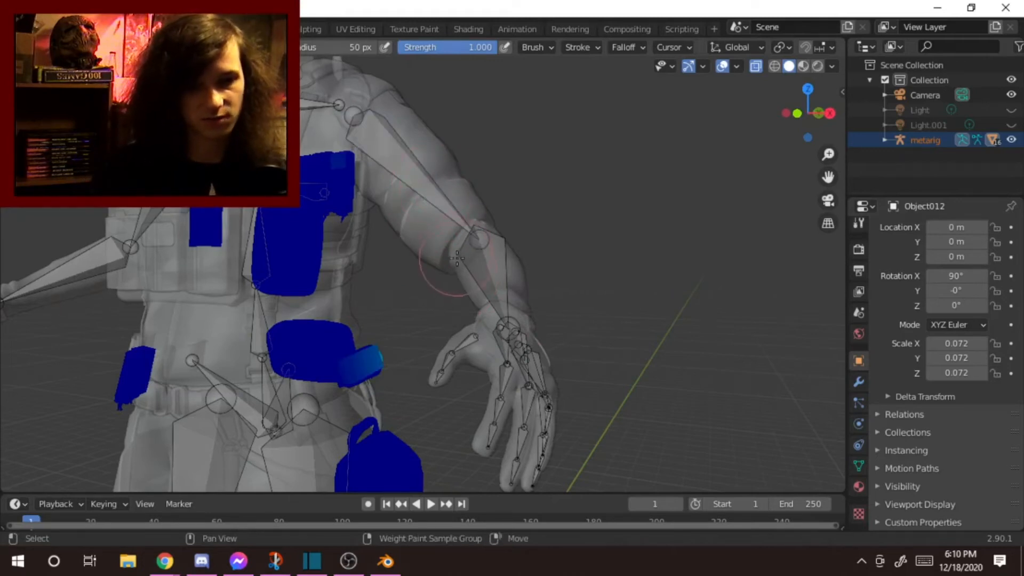
left_click(411, 178, "shift")
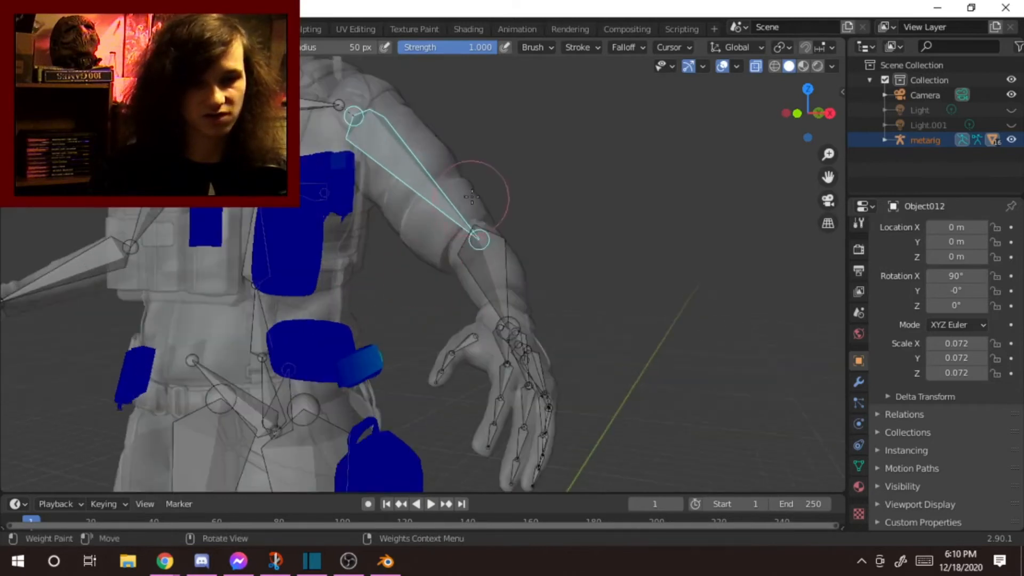
Step: Clear the left upper arm bone's weights from the small hip pouch with the Gradient tool
middle_click_drag(471, 198, 226, 245)
scroll(370, 254, "up", 4)
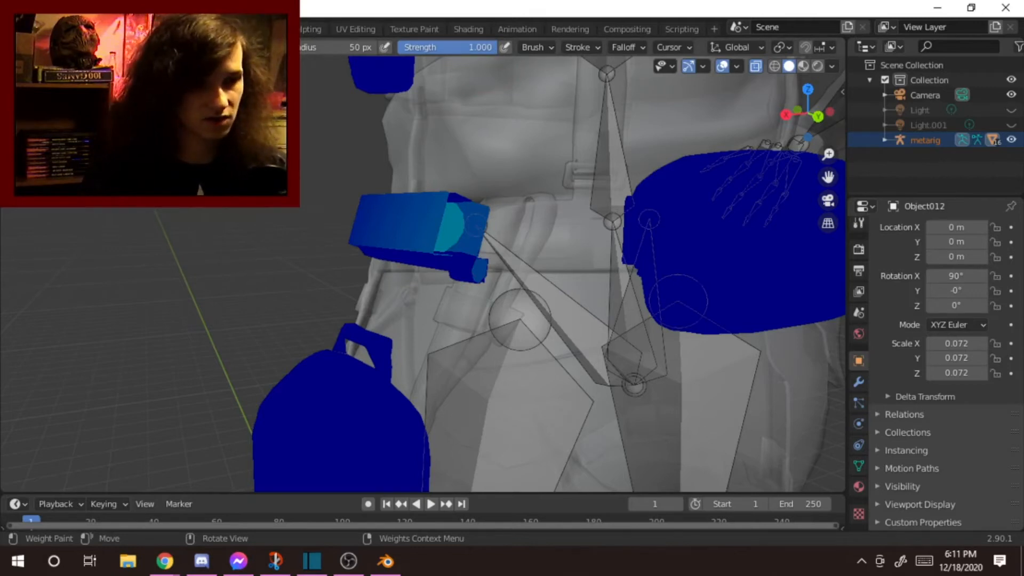
key("t")
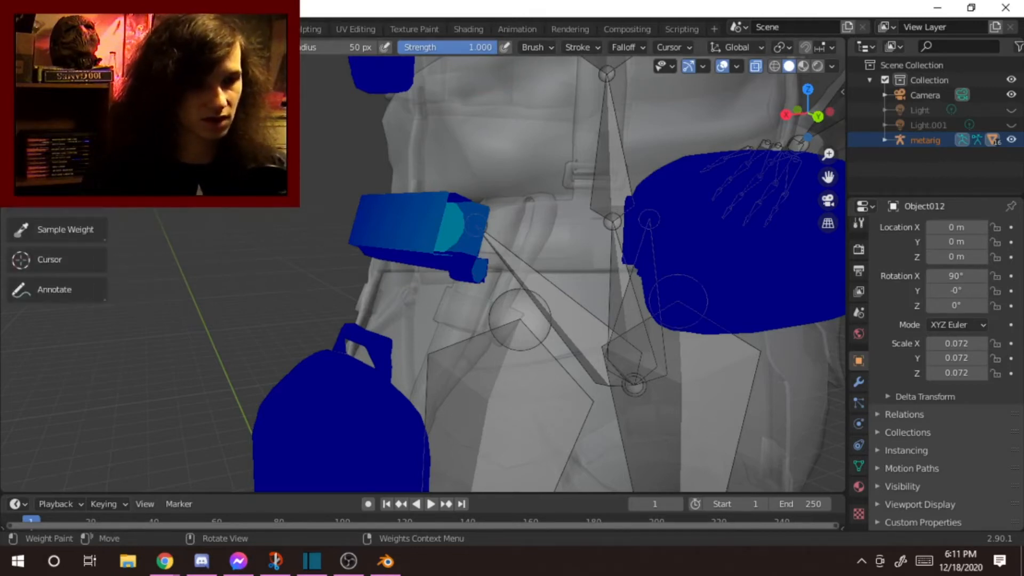
left_click(59, 208)
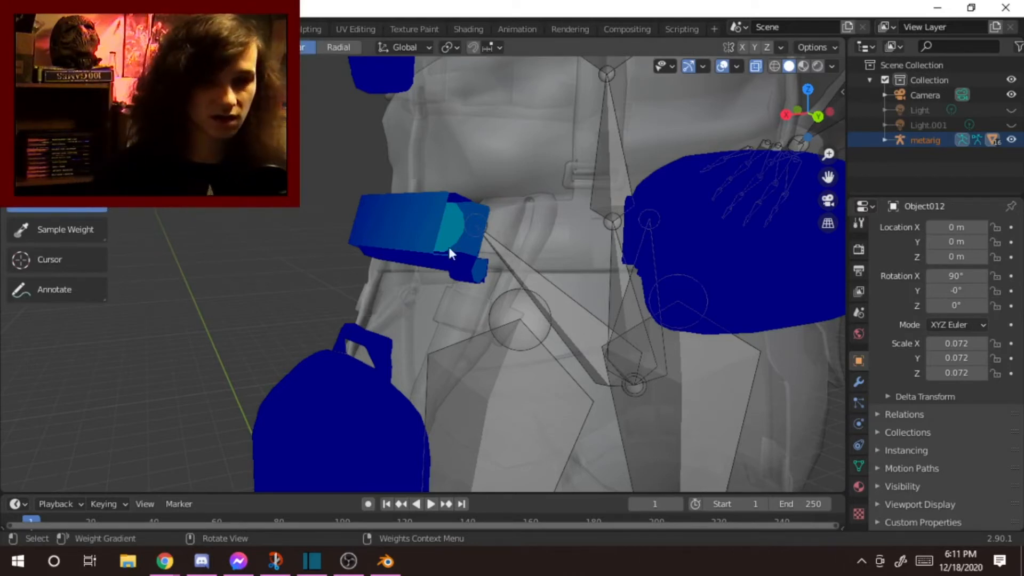
mouse_move(424, 228)
left_mouse_down()
mouse_move(845, 444)
mouse_move(845, 473)
left_mouse_up()
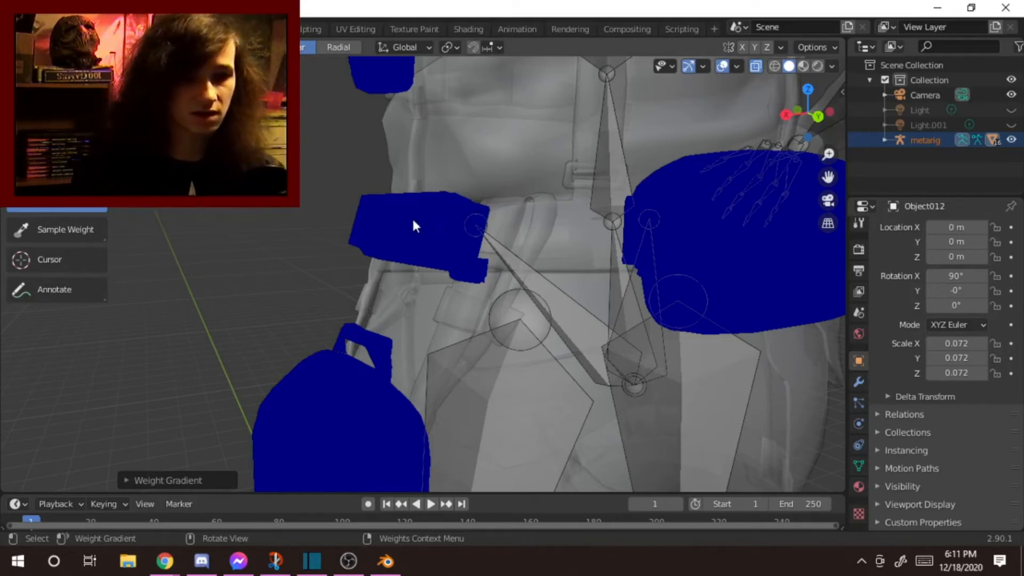
Step: Select the left forearm bone and clear its weights from the hip pouches with a weight gradient
middle_click_drag(475, 292, 586, 272)
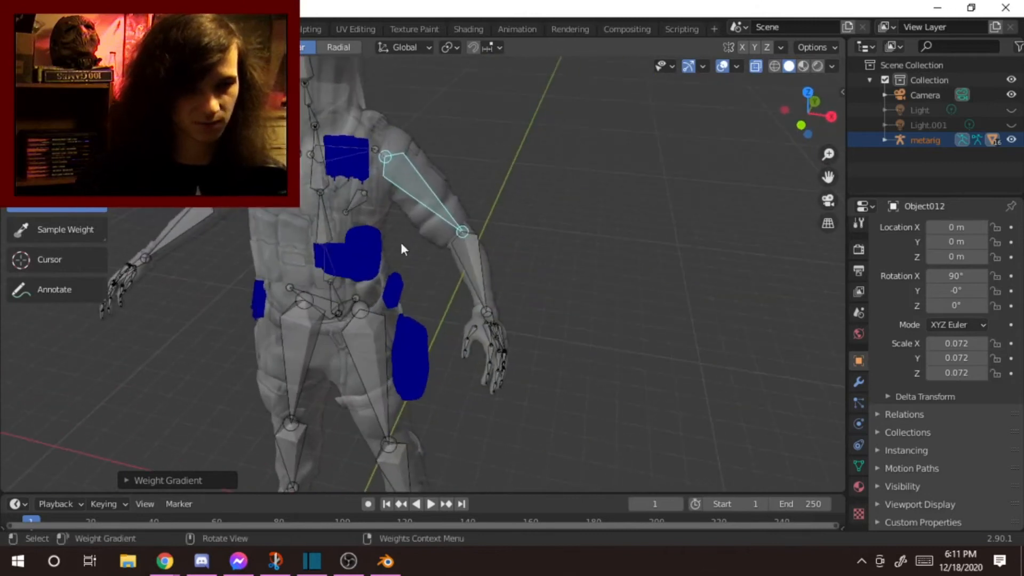
left_click(462, 254)
mouse_move(465, 281)
middle_mouse_down()
mouse_move(344, 298)
mouse_move(370, 298)
middle_mouse_up()
scroll(370, 299, "up", 8)
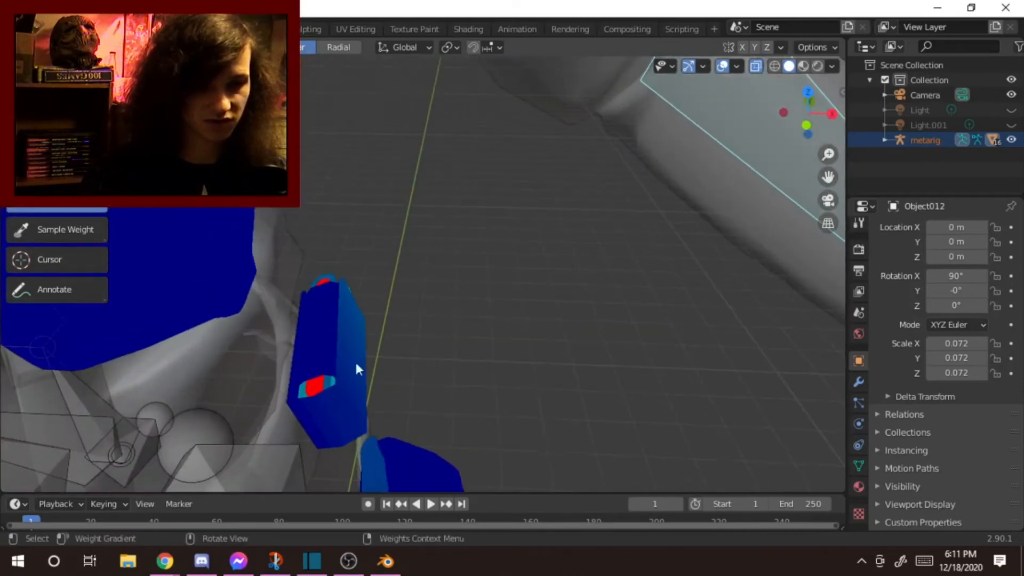
left_click_drag(314, 386, 846, 463)
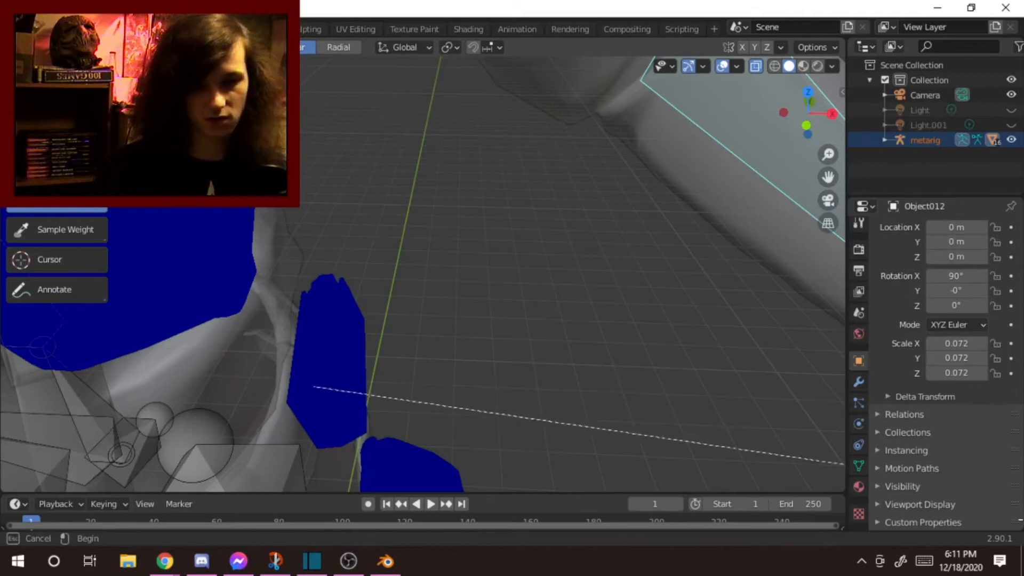
left_click_drag(1022, 520, 1021, 525)
Step: Apply another weight gradient across the hip pouches and check them from underneath and from the front for leftover forearm weights
scroll(420, 388, "down", 6)
middle_click_drag(481, 440, 426, 347, "shift")
left_click_drag(652, 303, 405, 229)
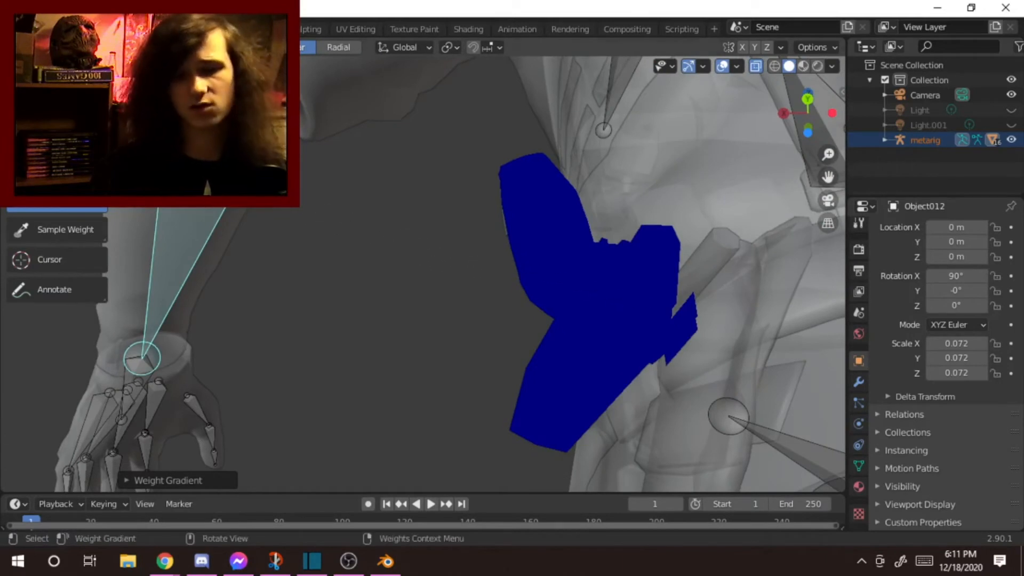
scroll(271, 220, "down", 4)
middle_click_drag(271, 220, 538, 304)
scroll(534, 299, "down", 5)
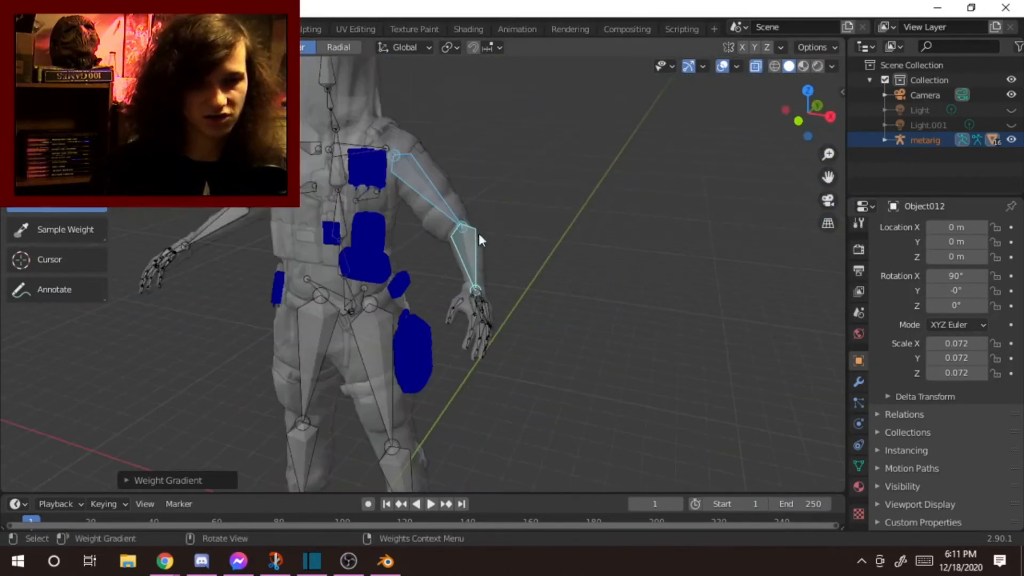
Step: Select the left hand bone and apply a weight gradient across the hip pouches to clear its weights
scroll(533, 288, "up", 6)
middle_click_drag(634, 340, 539, 347)
scroll(533, 347, "up", 4)
middle_click_drag(51, 270, 268, 277, "shift")
scroll(271, 263, "down", 4)
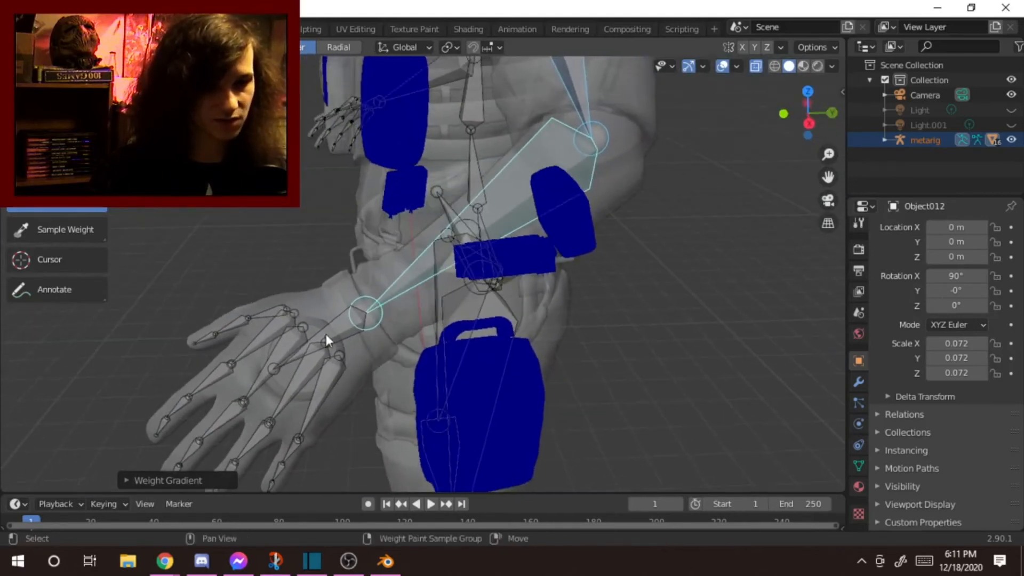
middle_click_drag(437, 300, 455, 264)
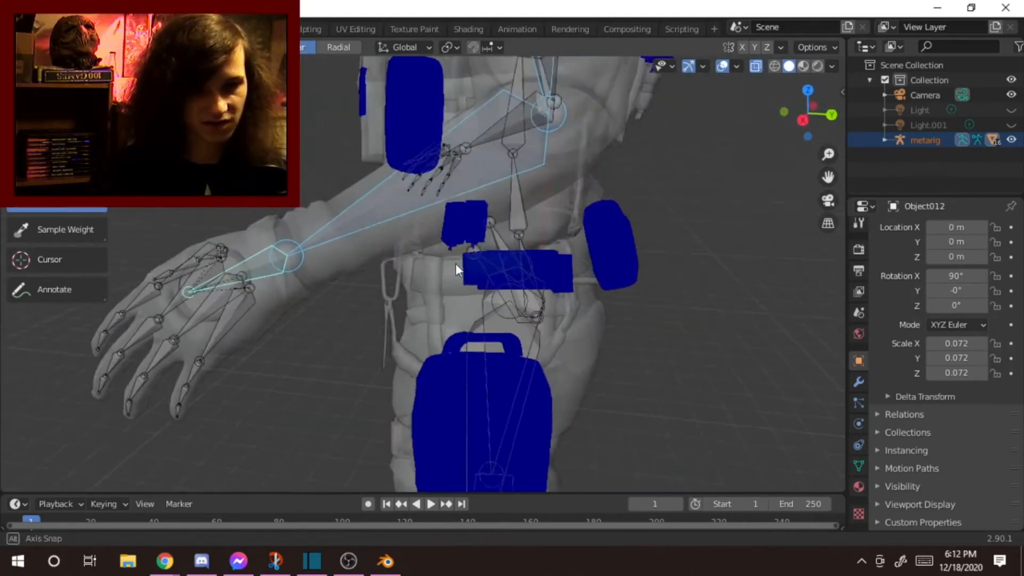
scroll(457, 265, "up", 2)
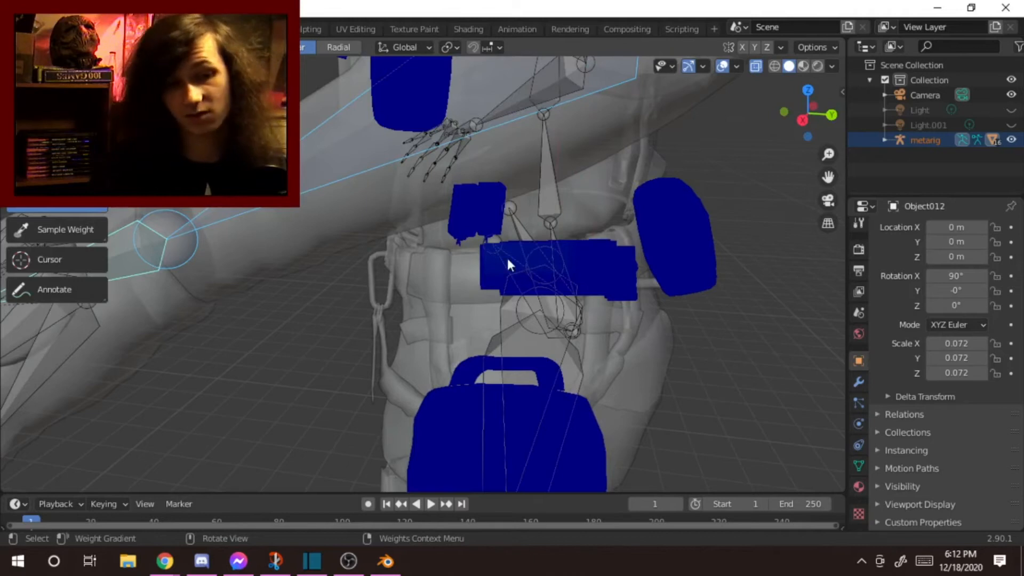
left_click_drag(508, 259, 628, 302)
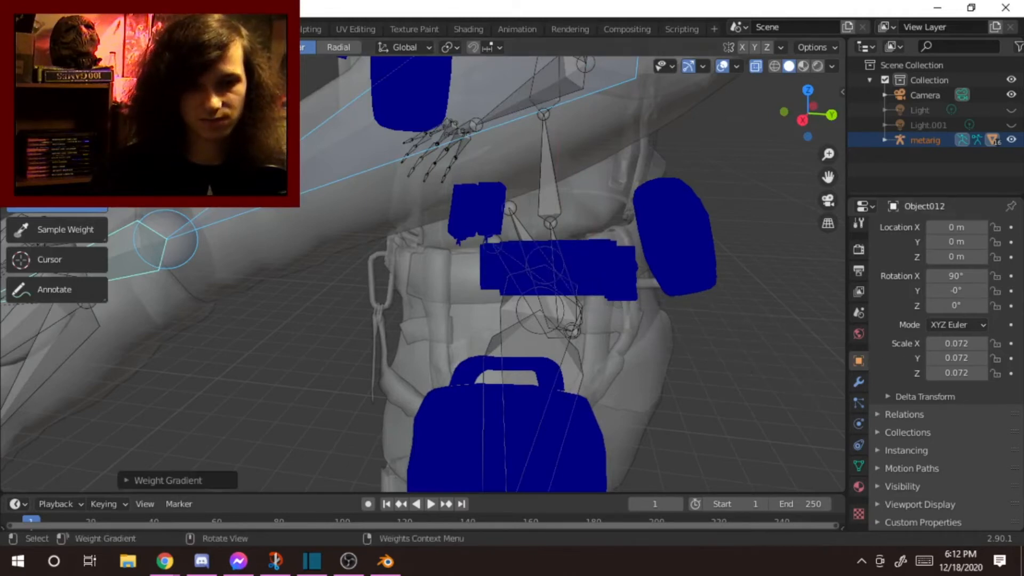
Step: Go through the left hand's thumb base and palm bones to check each one's weights on the pouches
middle_click_drag(606, 209, 322, 328)
left_click(337, 330, "ctrl")
left_click(309, 320, "shift")
left_click(318, 302, "shift")
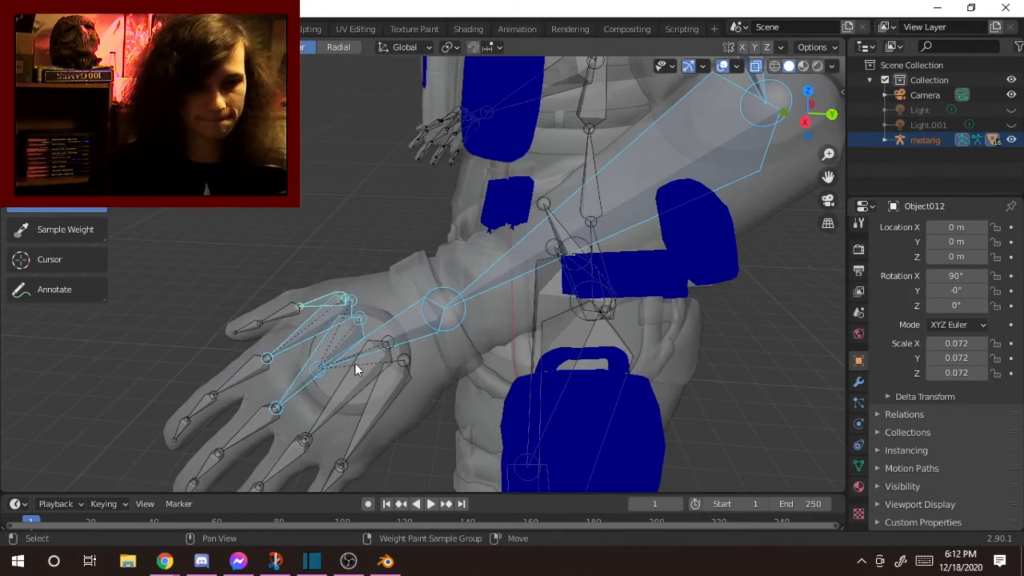
left_click(367, 364, "shift")
left_click(391, 362, "shift")
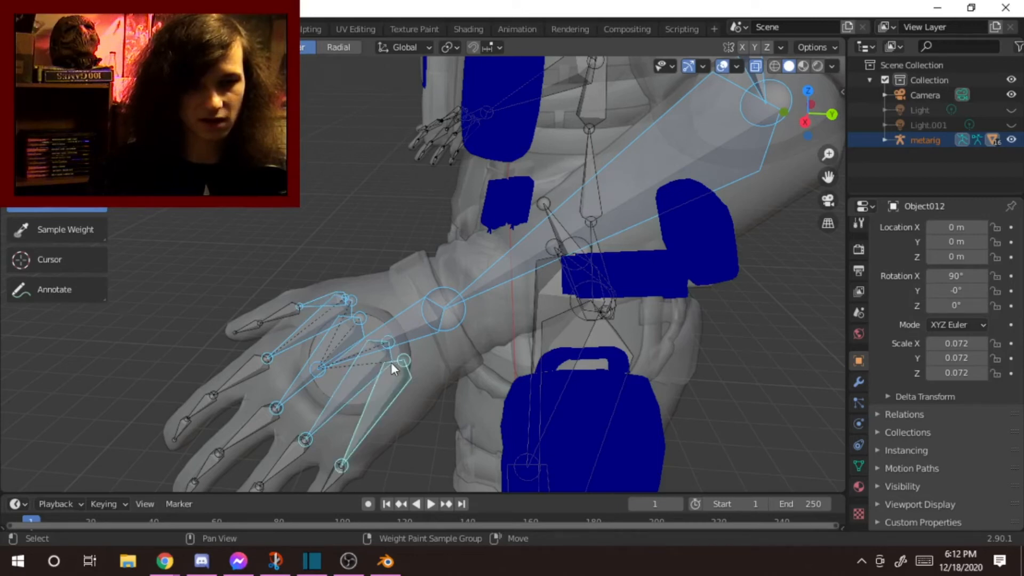
Step: Go through the left finger bones to the little fingertip and clear that bone's weights from the thigh pouch with a weight gradient
left_click(244, 380, "shift")
left_click(263, 432, "shift")
left_click(296, 464, "shift")
middle_click_drag(343, 463, 325, 357, "shift")
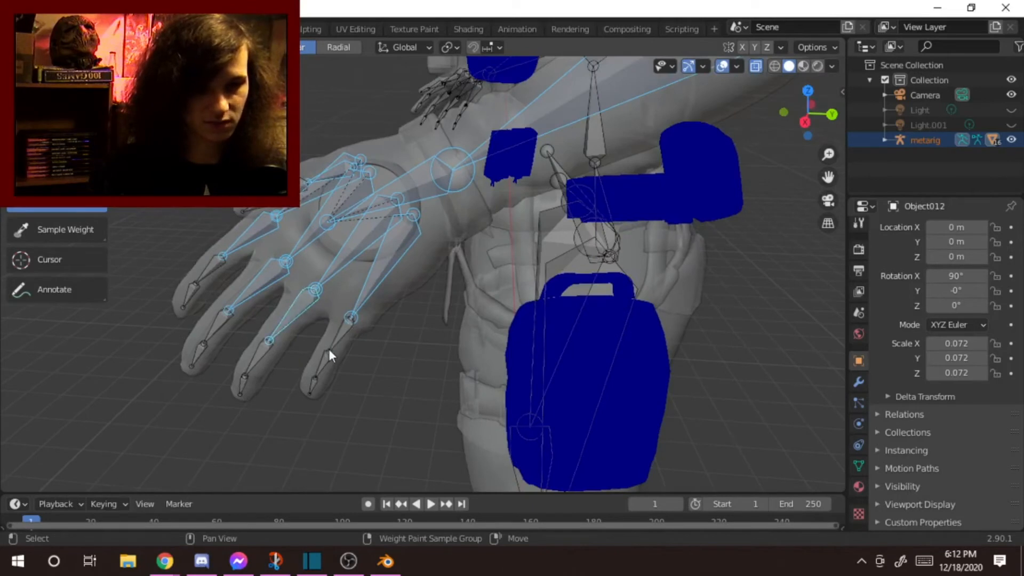
left_click(312, 394, "ctrl")
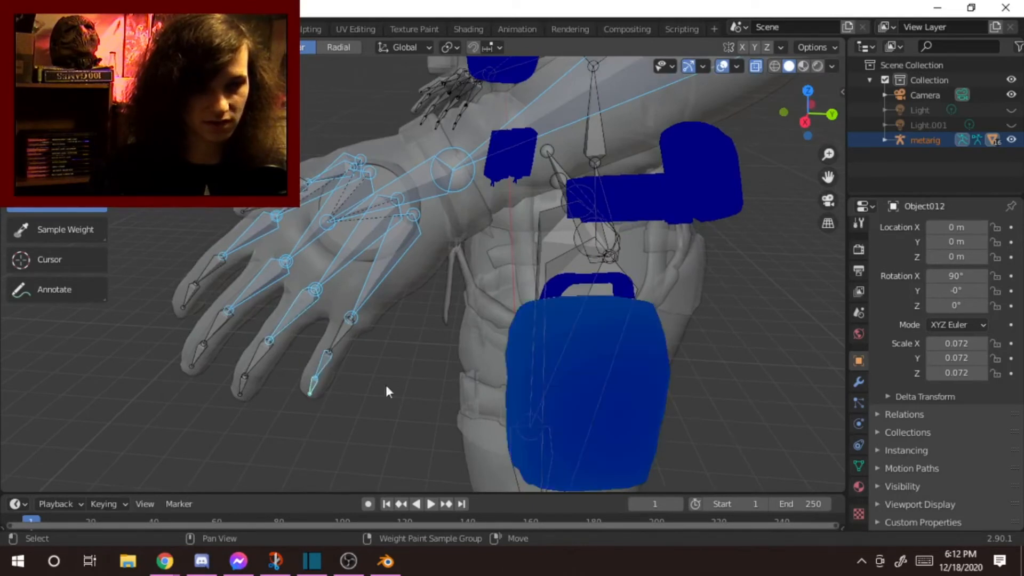
scroll(469, 381, "down", 4)
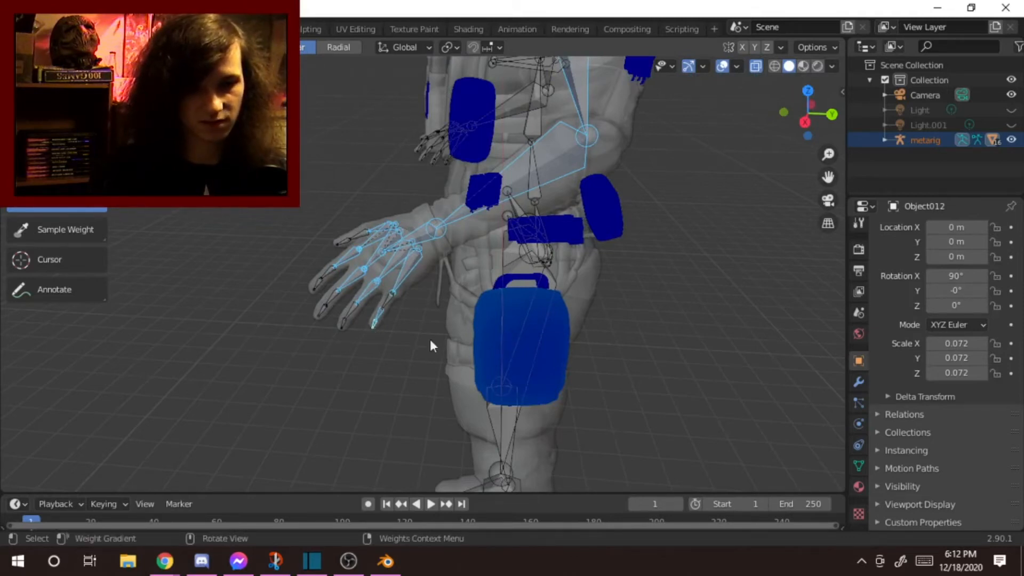
left_click_drag(501, 309, 825, 547)
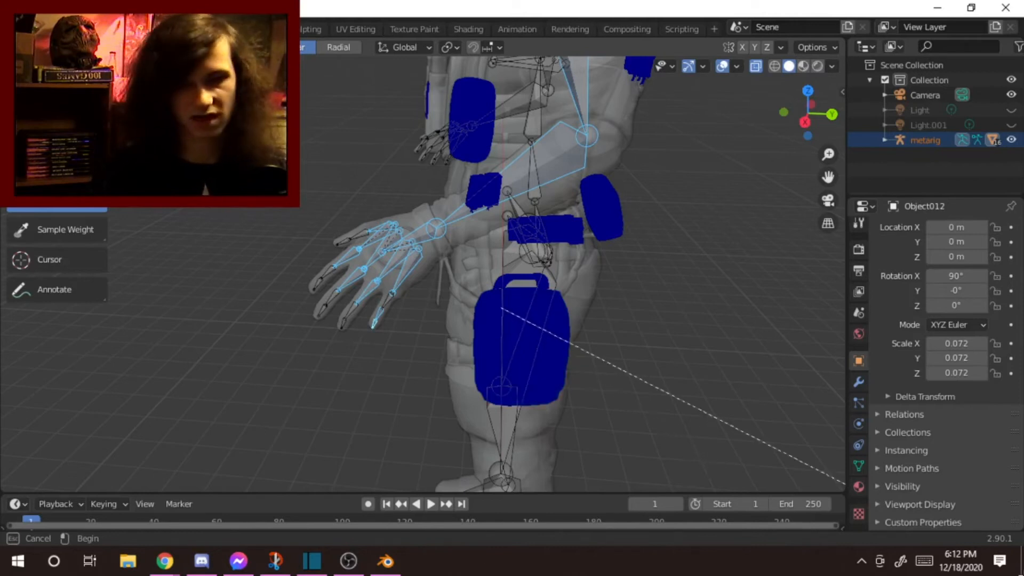
Step: Check the left thumb and remaining finger bones one by one for leftover weights on the pouches
middle_click_drag(496, 197, 542, 246)
scroll(592, 197, "up", 4)
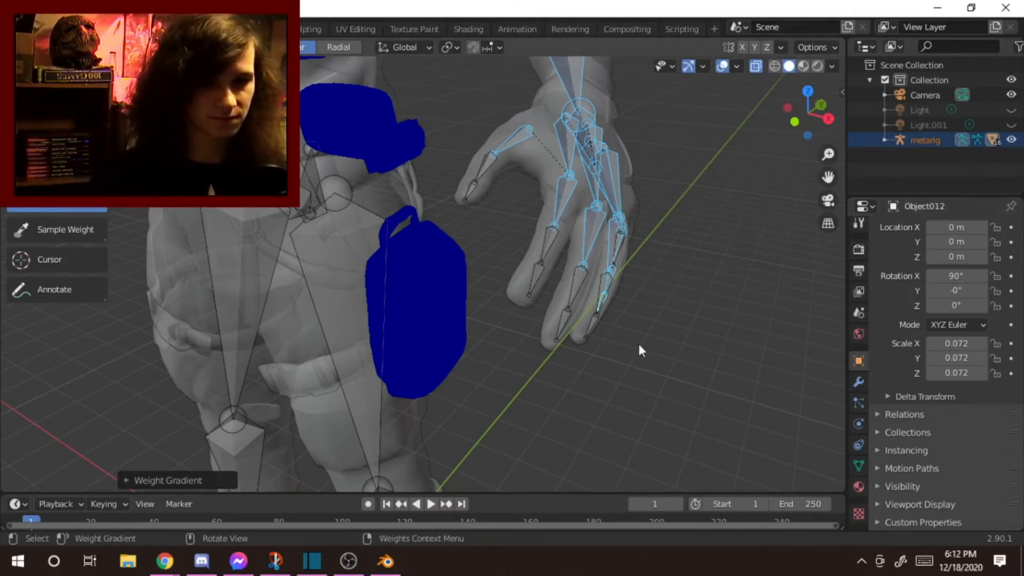
left_click(485, 180)
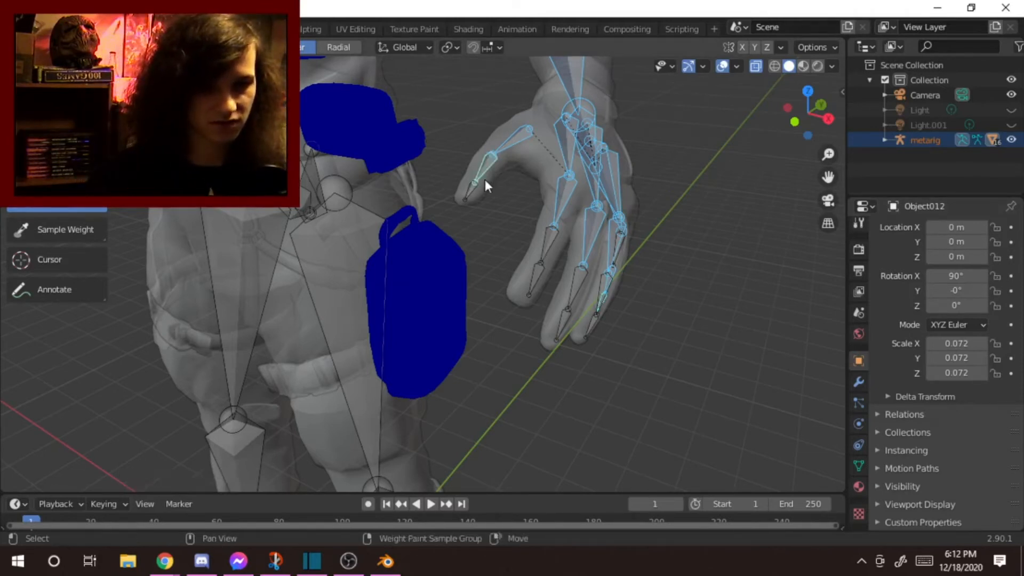
left_click(550, 238, "shift")
left_click(533, 274, "shift")
left_click(576, 296, "shift")
middle_click_drag(599, 341, 466, 265)
left_click(383, 252, "shift")
middle_click_drag(469, 251, 550, 287)
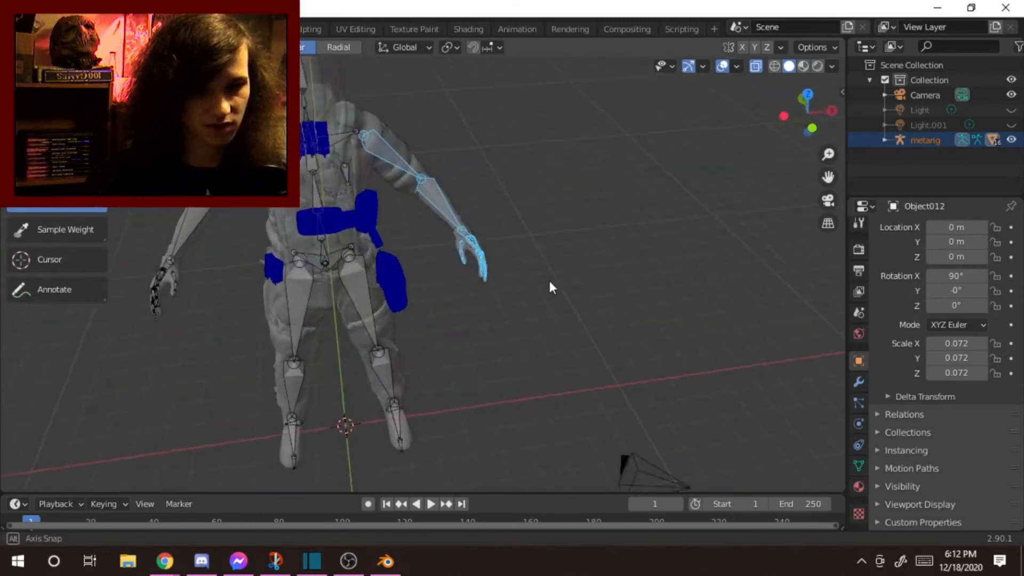
Step: Leave Weight Paint mode, select the metarig and switch it to Pose Mode
scroll(485, 247, "up", 5)
mouse_move(486, 246)
middle_mouse_down()
mouse_move(444, 208)
mouse_move(448, 308)
middle_mouse_up()
left_click(64, 83)
left_click(581, 282)
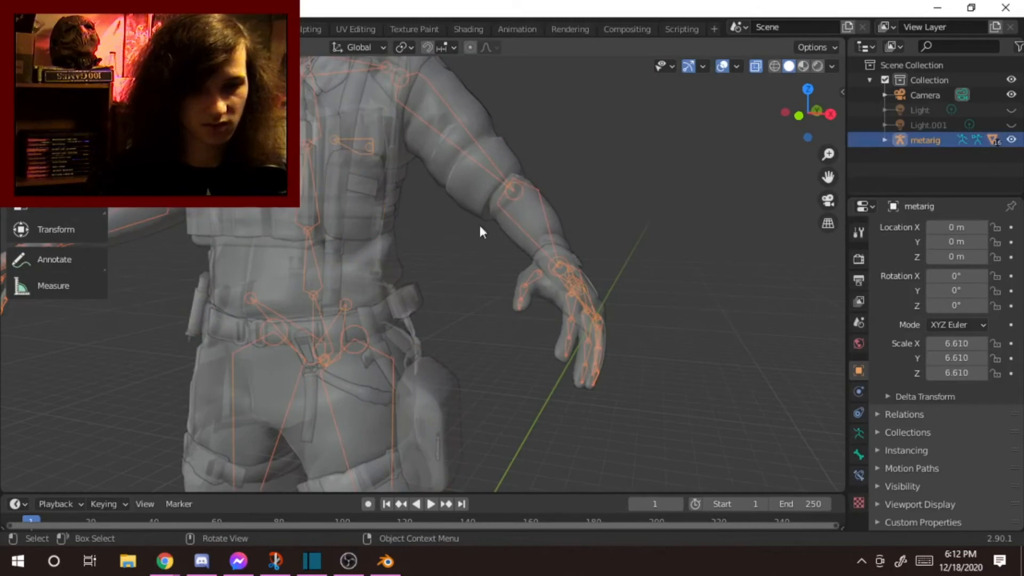
key("ctrl+Tab")
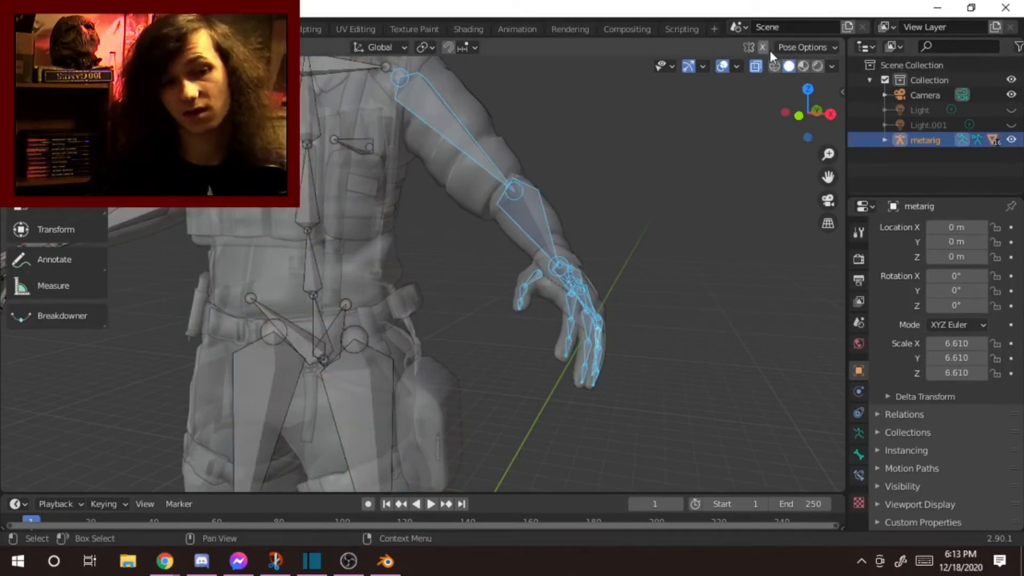
Step: Test how the pouches react by rotating the left upper arm bone, and cancel the rotation
middle_click_drag(498, 104, 569, 214, "shift")
left_click(513, 226)
middle_click_drag(544, 303, 587, 343)
key("r")
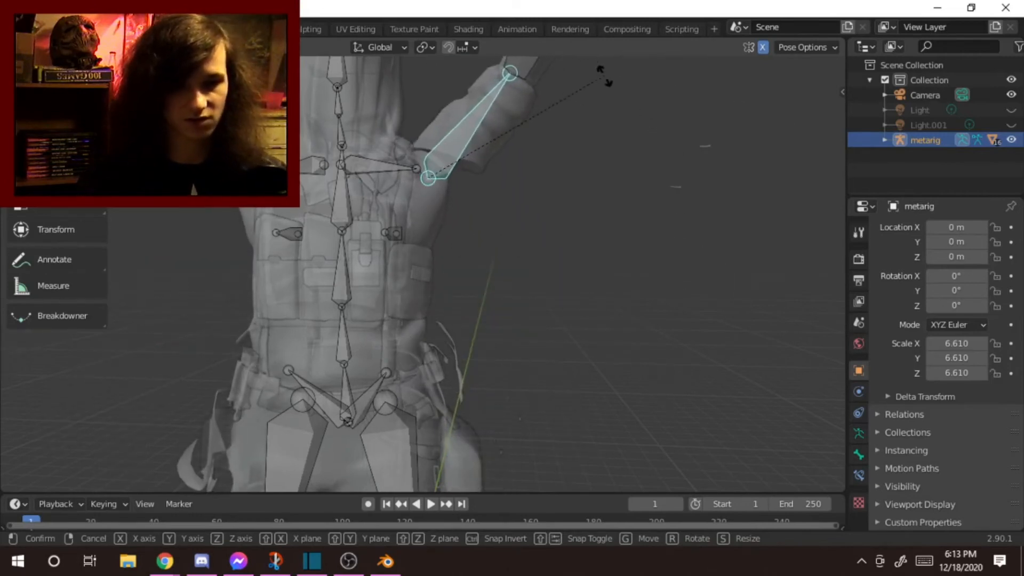
right_click(582, 191)
middle_click_drag(496, 318, 504, 280, "shift")
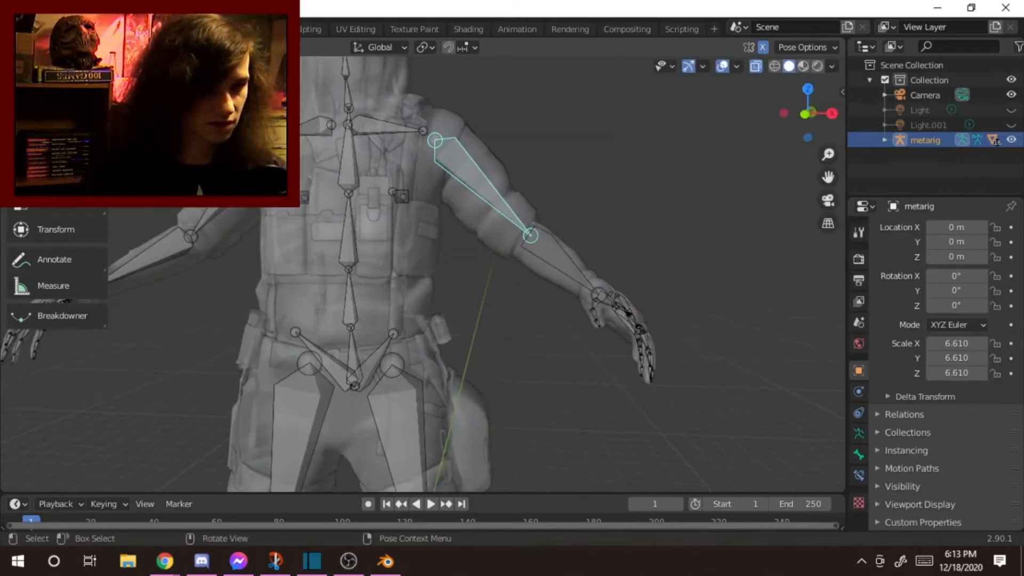
Step: Return the rig to Object Mode, weight paint the harness strap mesh and select the left upper arm bone
key("ctrl+Tab")
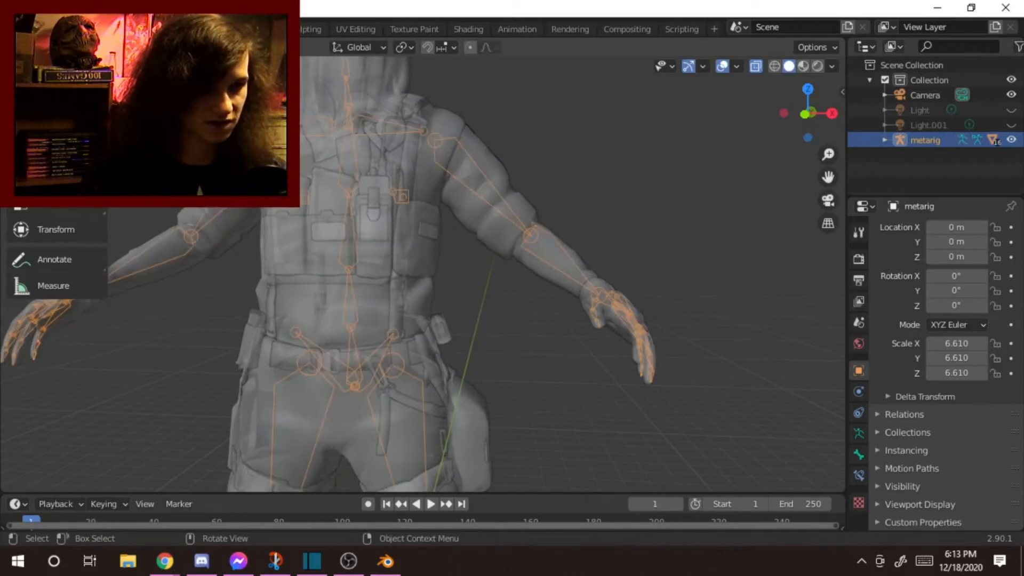
left_click(425, 404)
left_click(425, 406)
middle_click_drag(433, 407, 412, 396)
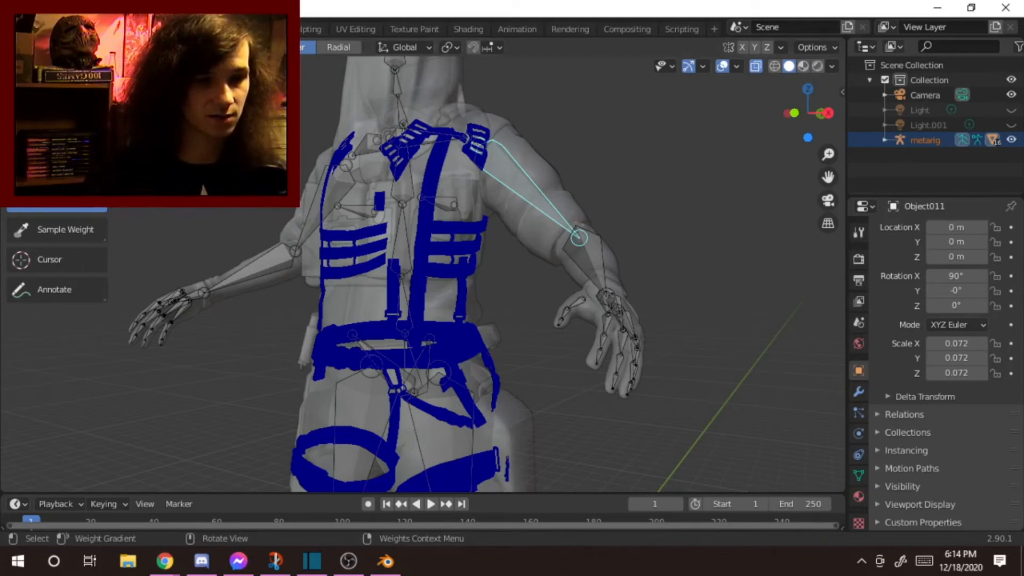
left_click(534, 199, "shift")
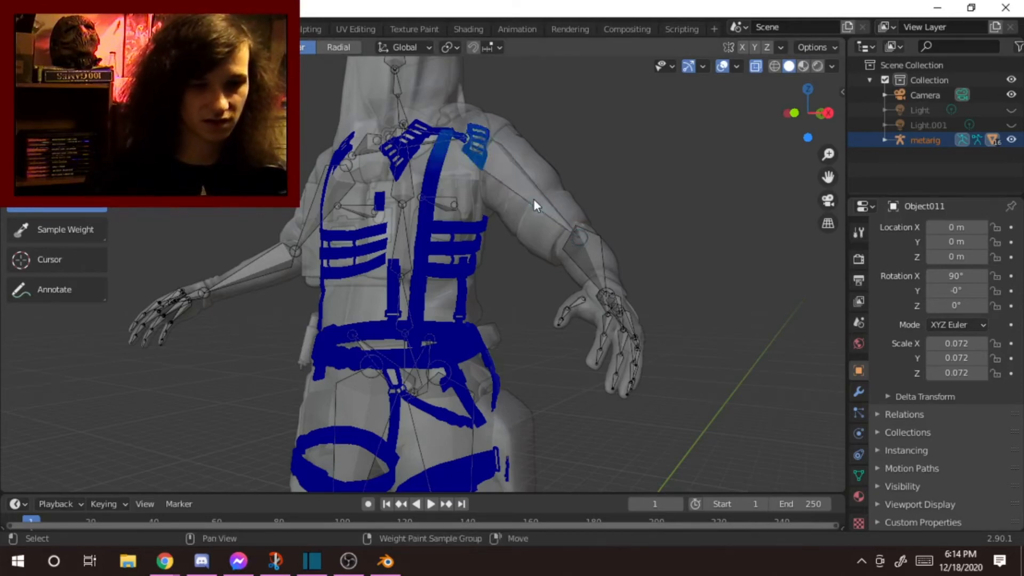
left_click(533, 200, "shift")
Step: Inspect the left upper arm bone's weights on the shoulder and chest straps from the back and front
middle_click_drag(513, 172, 460, 247)
scroll(402, 198, "up", 4)
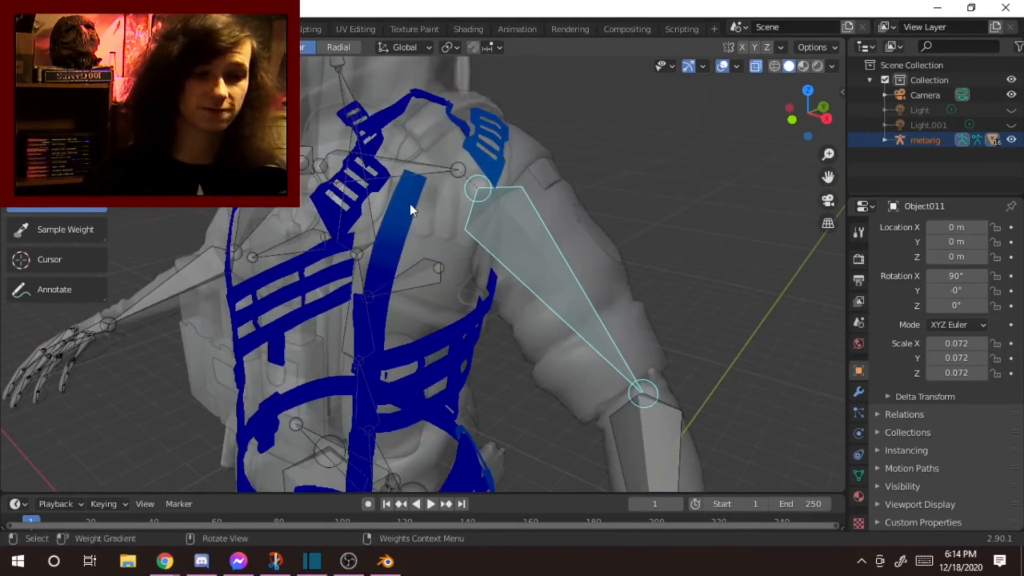
middle_click_drag(354, 228, 441, 234)
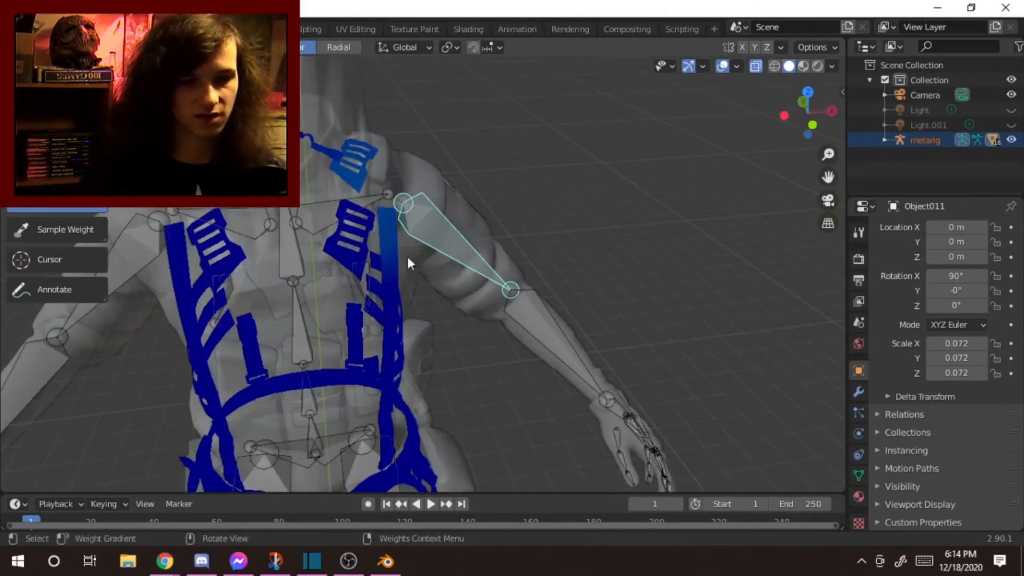
scroll(495, 313, "down", 4)
middle_click_drag(491, 312, 441, 289, "shift")
scroll(440, 289, "up", 4)
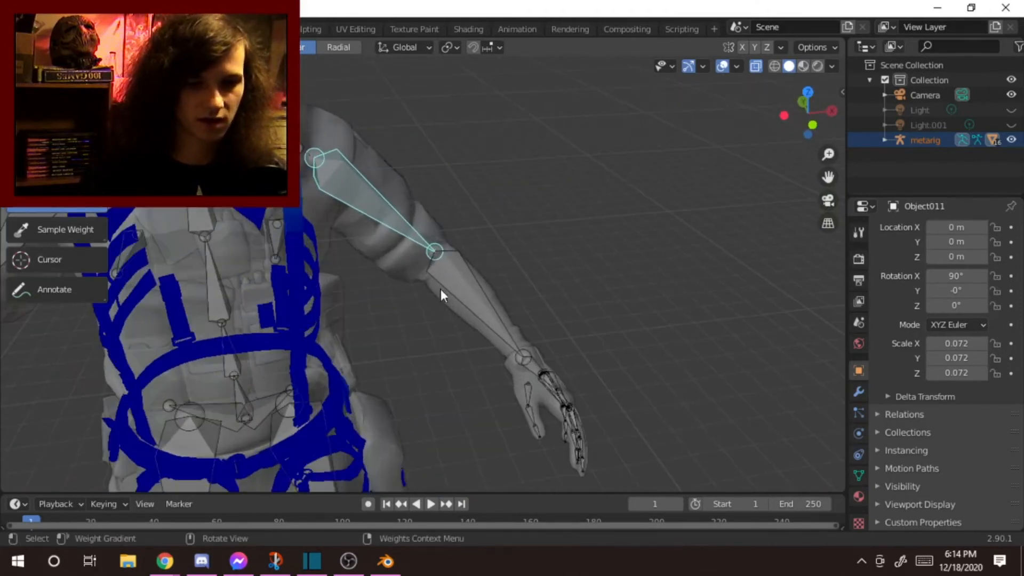
Step: Select the left forearm bone and clear its weights from the left hip strap with a weight gradient
left_click(472, 287, "ctrl+shift")
middle_click_drag(460, 415, 428, 290)
scroll(471, 276, "up", 3)
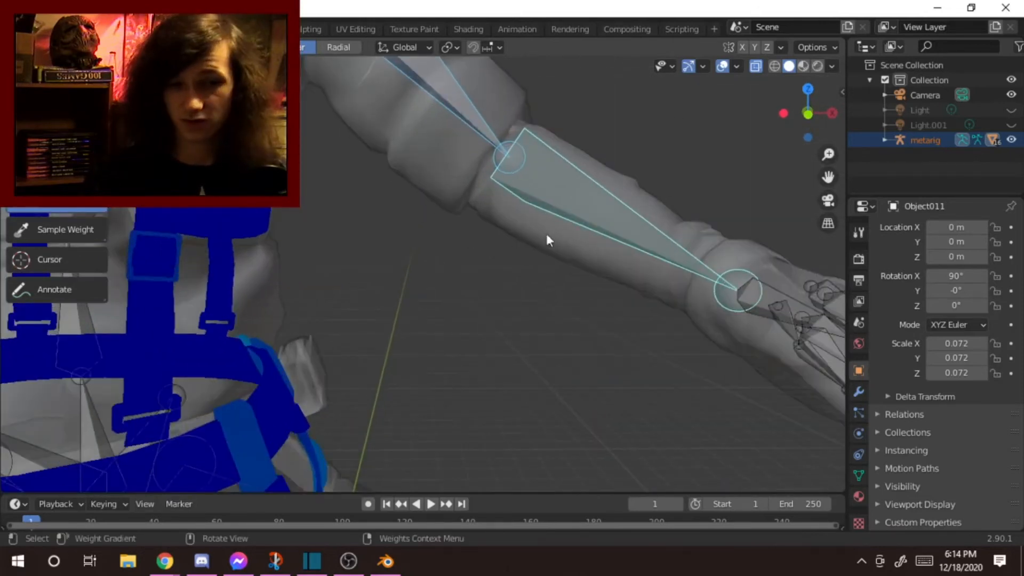
middle_click_drag(210, 430, 305, 335)
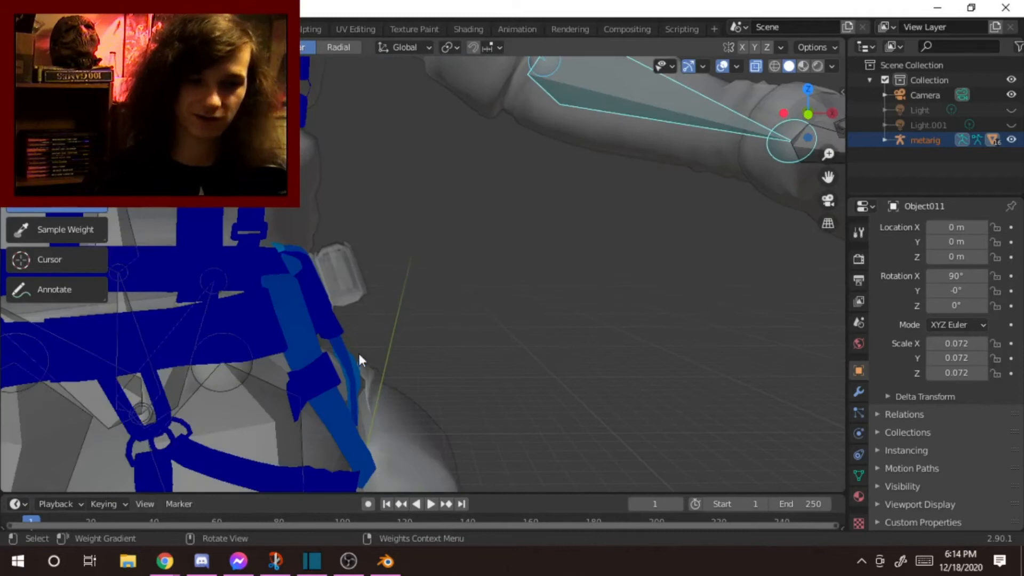
scroll(373, 360, "down", 4)
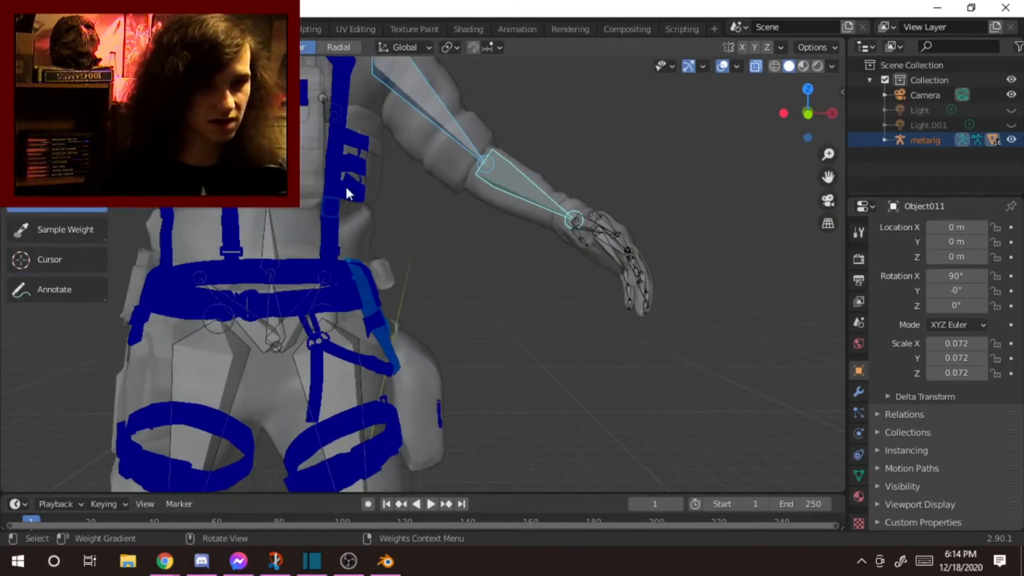
left_click_drag(365, 292, 924, 498)
Step: Inspect the harness straps from several angles for leftover left forearm weights
scroll(549, 379, "down", 5)
middle_click_drag(550, 381, 230, 355)
scroll(233, 354, "up", 4)
middle_click_drag(443, 310, 551, 345)
left_click_drag(697, 316, 697, 316)
scroll(526, 341, "down", 5)
middle_click_drag(251, 288, 531, 331)
scroll(528, 320, "up", 4)
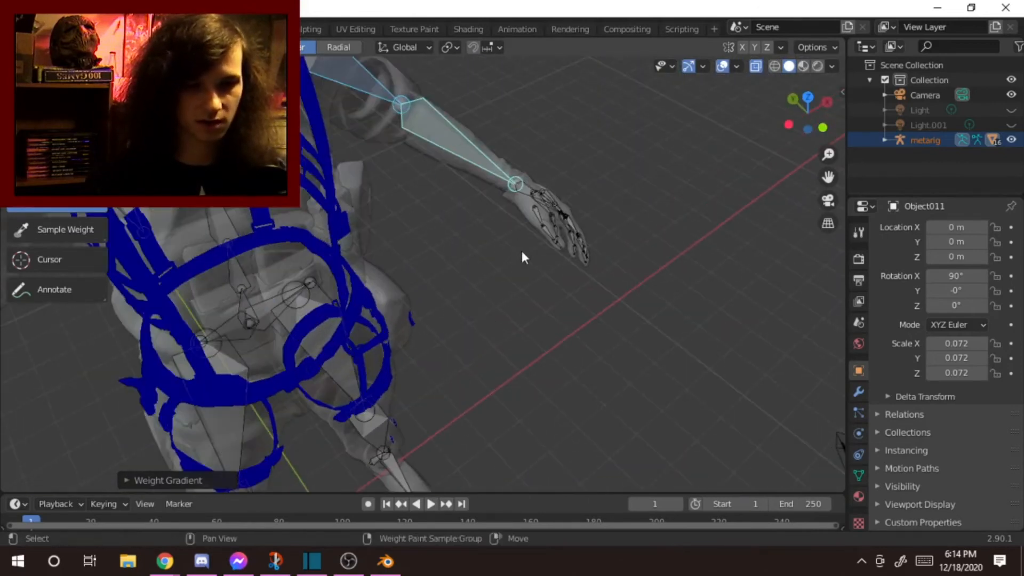
Step: Go through the left hand and palm bones to check their weights on the harness straps
middle_click_drag(521, 248, 487, 251)
scroll(487, 251, "up", 3)
left_click(687, 152, "shift")
middle_click_drag(687, 152, 469, 213)
left_click(525, 314, "shift")
left_click(587, 350, "shift")
scroll(585, 347, "down", 4)
middle_click_drag(584, 346, 466, 301)
scroll(465, 300, "up", 4)
Step: Go through the left thumb bones to the tip and clear the tip's weights from the hanging hip clip and strap with a weight gradient
left_click(572, 341, "shift")
left_click(602, 380, "shift")
middle_click_drag(574, 389, 598, 368)
left_click(538, 316, "shift")
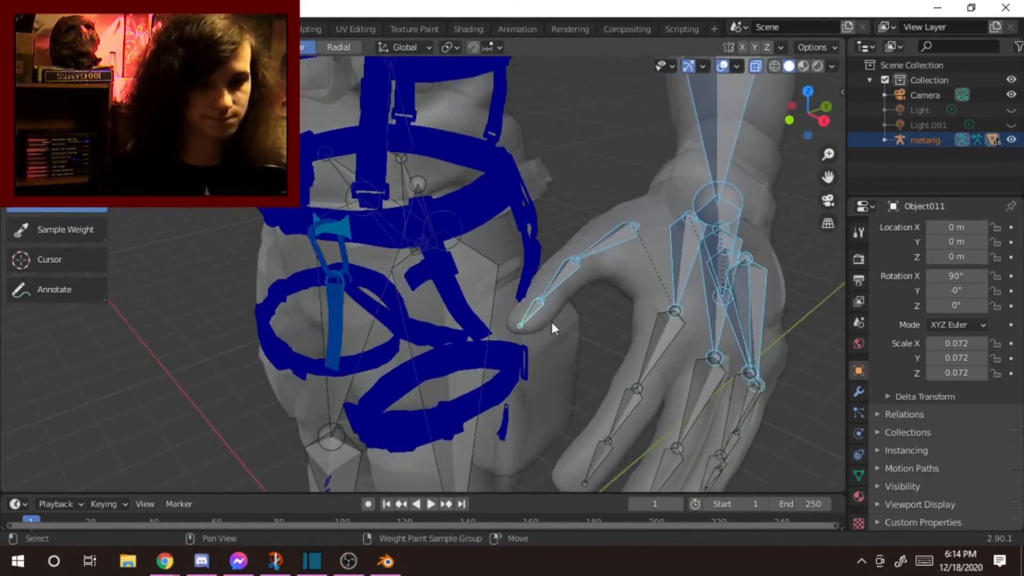
left_click(527, 319)
middle_click_drag(526, 318, 495, 317)
scroll(494, 318, "up", 2)
middle_click_drag(373, 307, 421, 251, "shift")
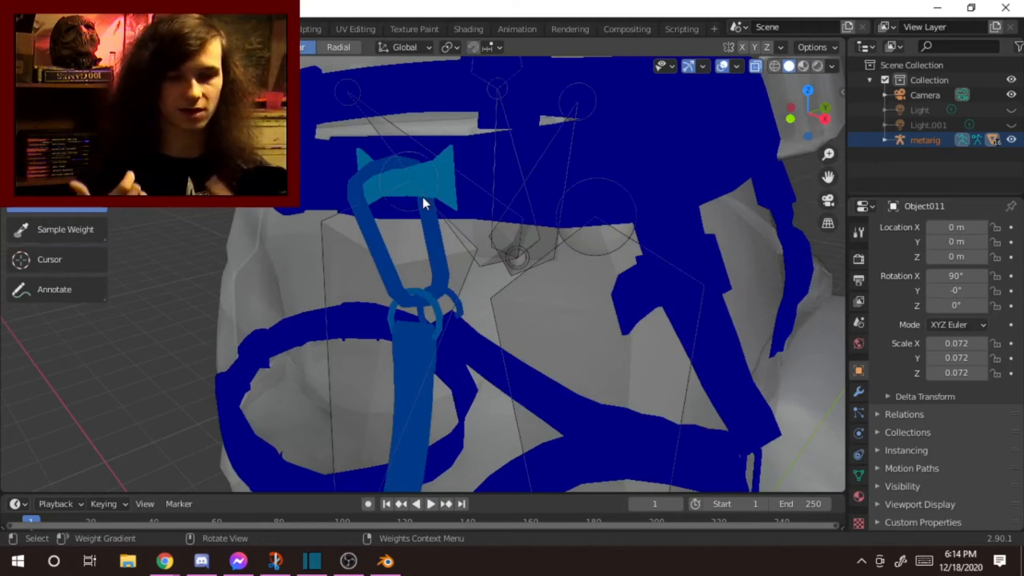
left_click_drag(398, 176, 1022, 573)
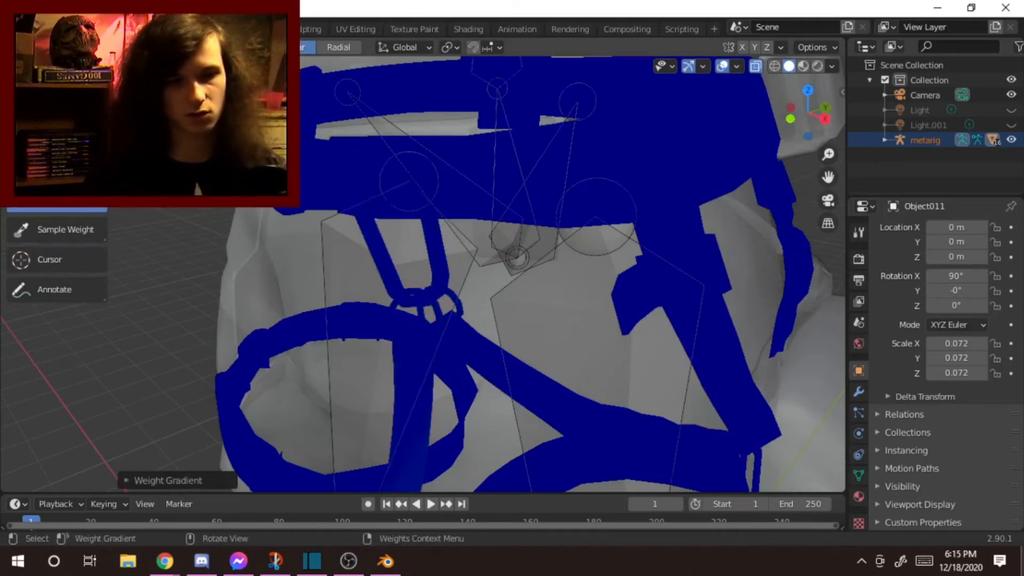
Step: Go through the left index and middle finger bones to check their weights on the harness straps
scroll(435, 161, "down", 8)
middle_click_drag(635, 235, 514, 232, "shift")
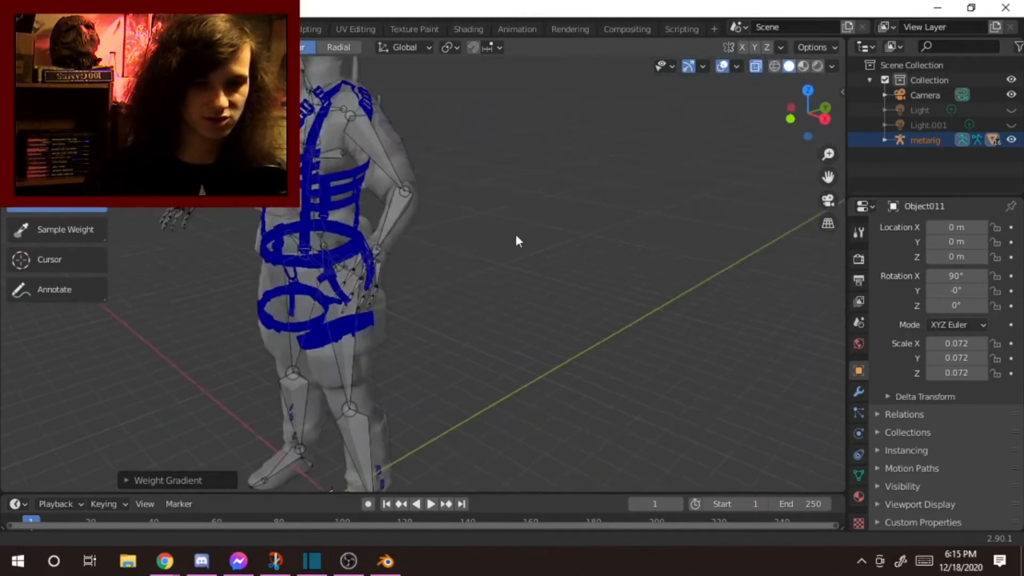
scroll(515, 232, "up", 5)
middle_click_drag(92, 389, 439, 291, "shift")
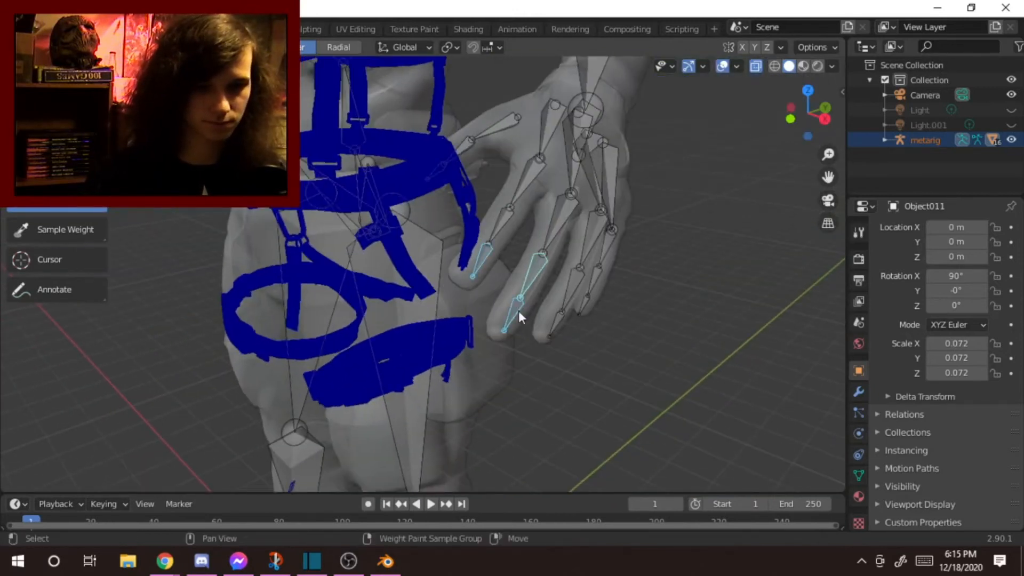
middle_click_drag(602, 272, 492, 320)
Step: Clear the selected left fingertip bone's weights from the small strap on the thigh bag's outer side with a weight gradient
scroll(581, 330, "up", 3)
scroll(490, 285, "up", 4)
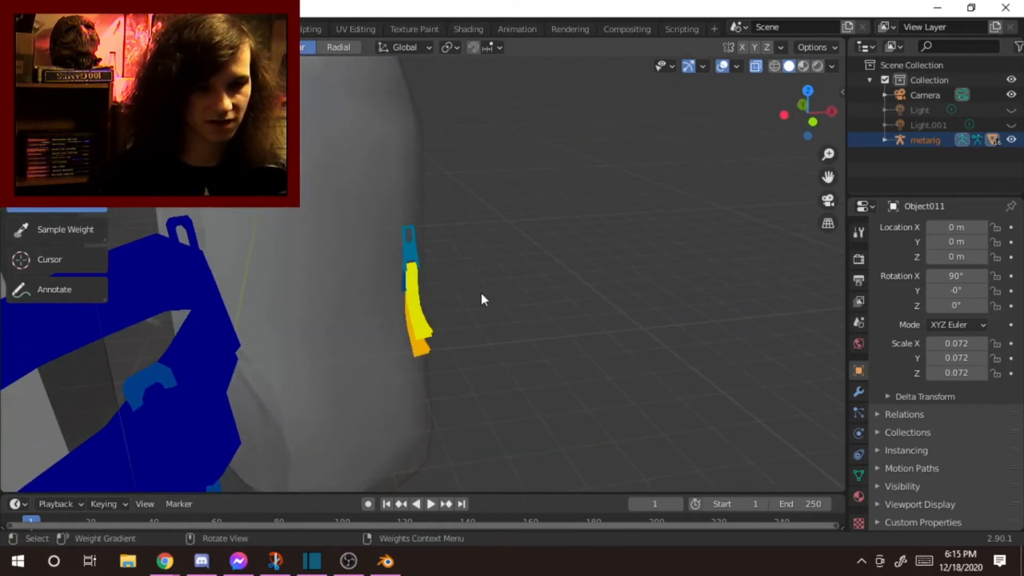
scroll(415, 301, "down", 5)
left_click_drag(421, 291, 936, 453)
scroll(488, 296, "down", 5)
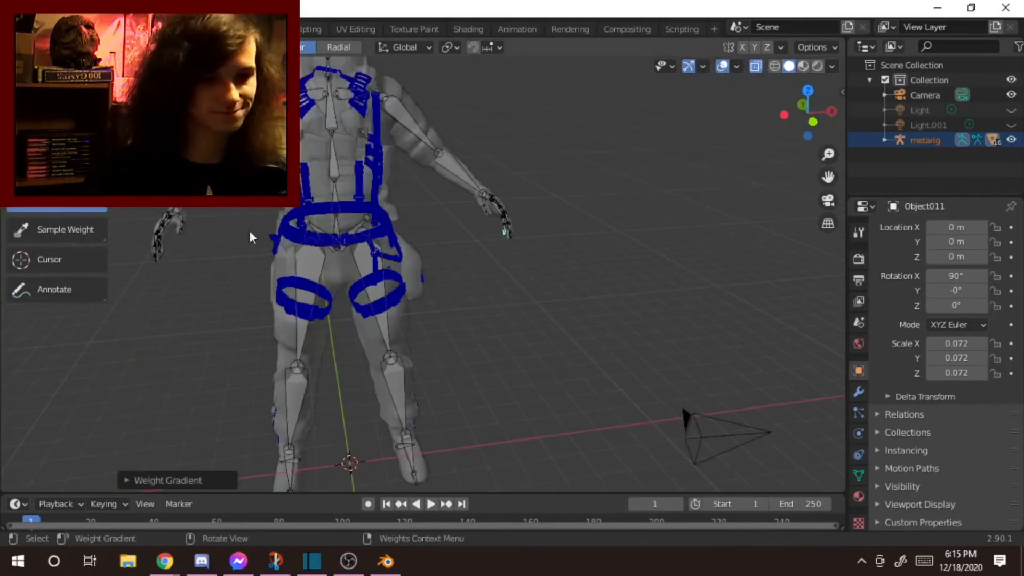
scroll(377, 370, "up", 5)
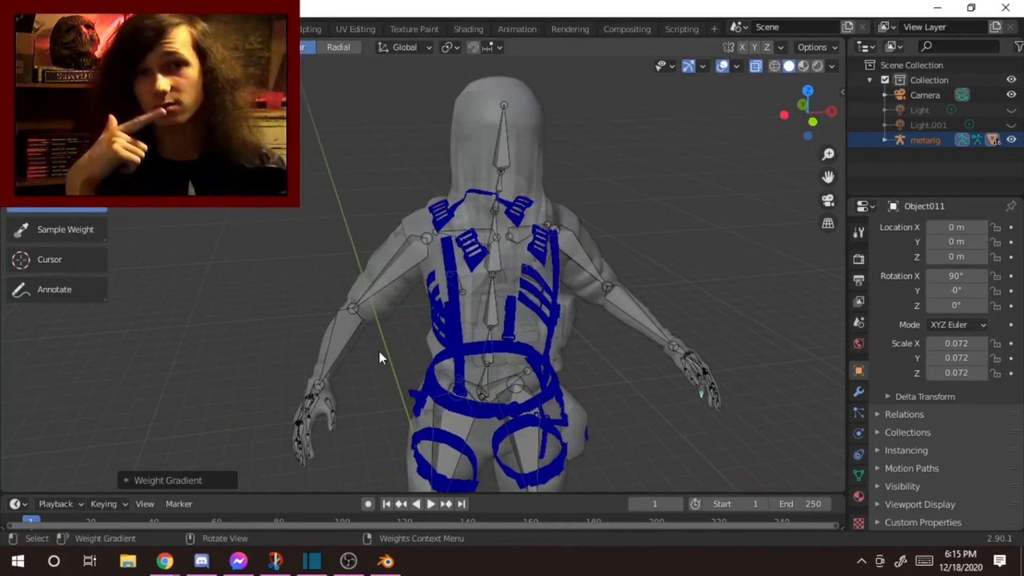
Step: Test-rotate the left upper arm bone in Pose mode to check how the torso gear and pouches react
middle_click_drag(296, 323, 594, 326)
scroll(498, 315, "up", 6)
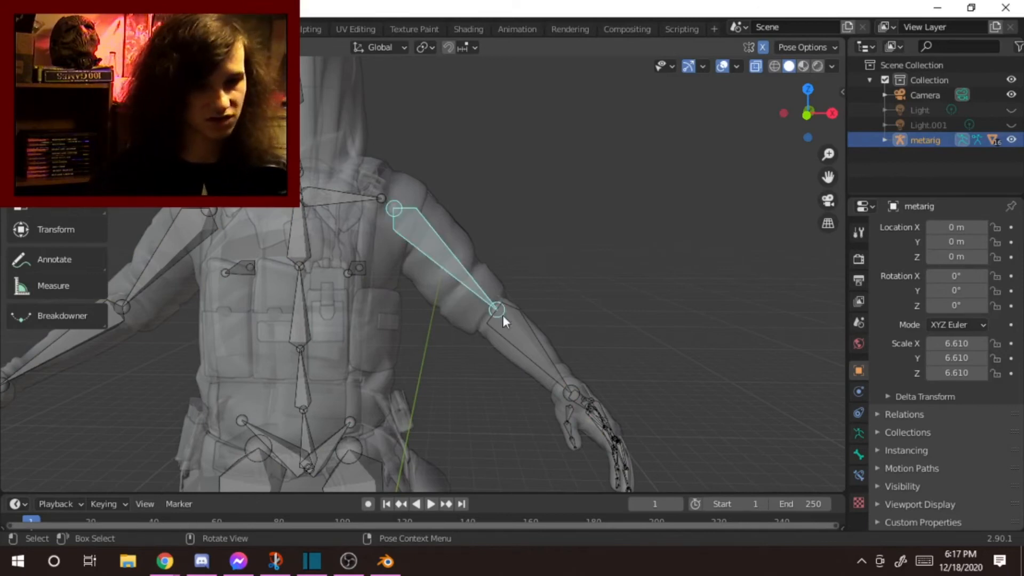
key("r")
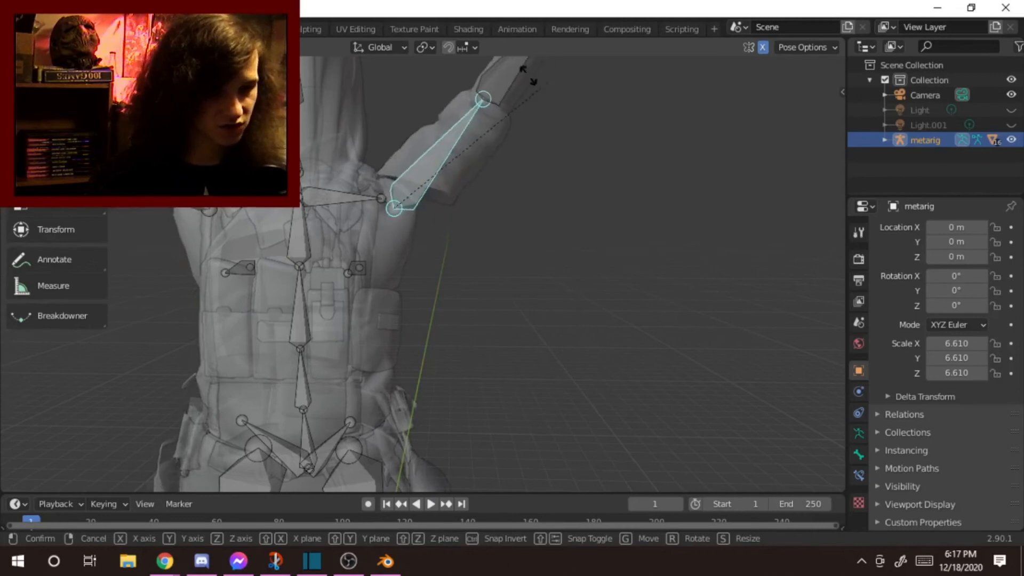
right_click(477, 105)
Step: Test-rotate the left upper arm bone with X-ray off while examining the right hip pouches and thigh holster up close
middle_click_drag(475, 110, 648, 73, "shift")
scroll(411, 314, "up", 3)
middle_click_drag(411, 314, 362, 208)
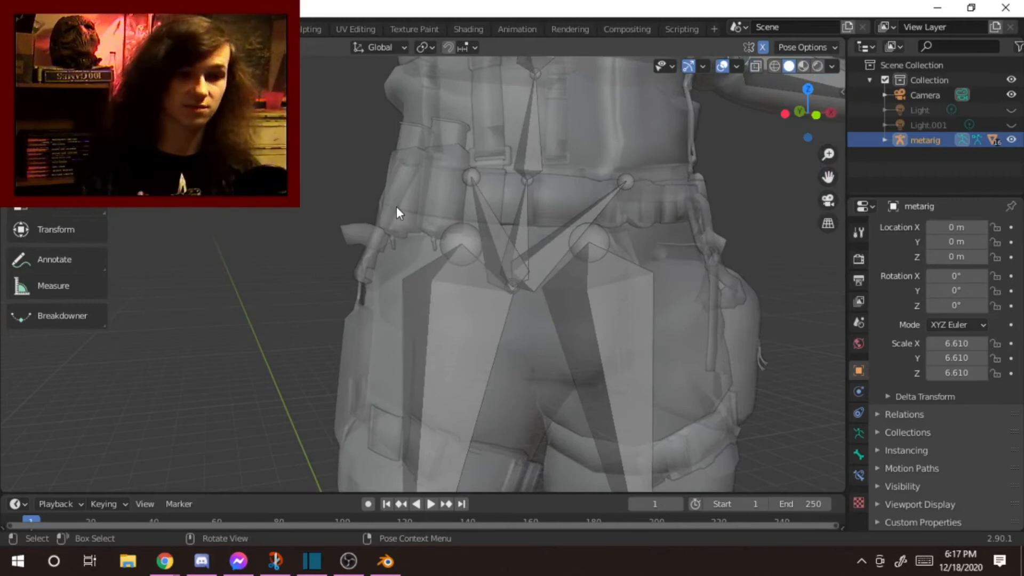
scroll(327, 290, "down", 2)
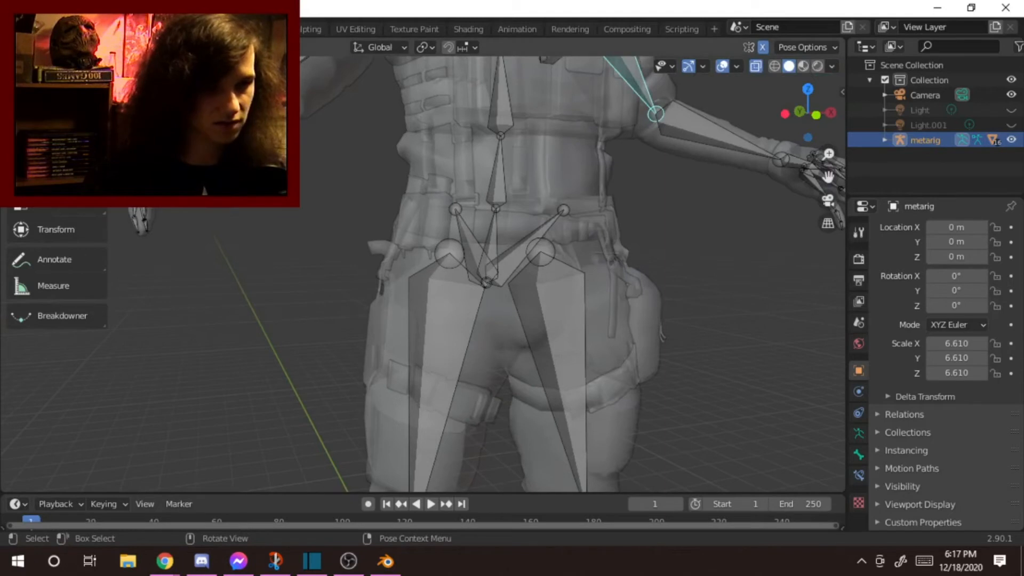
key("ctrl+Tab")
key("alt+z")
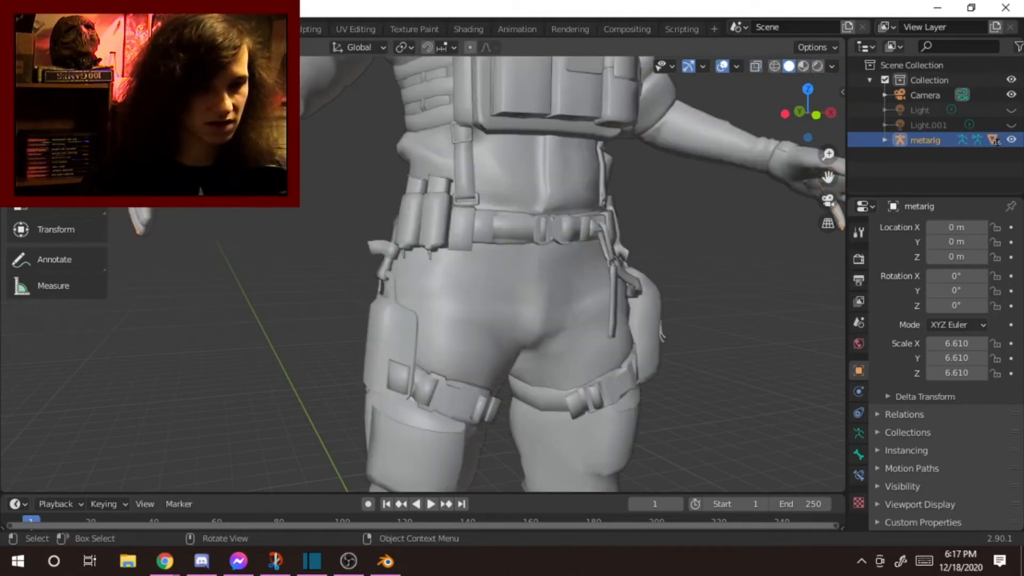
key("ctrl+Tab")
key("alt+z")
scroll(418, 235, "up", 3)
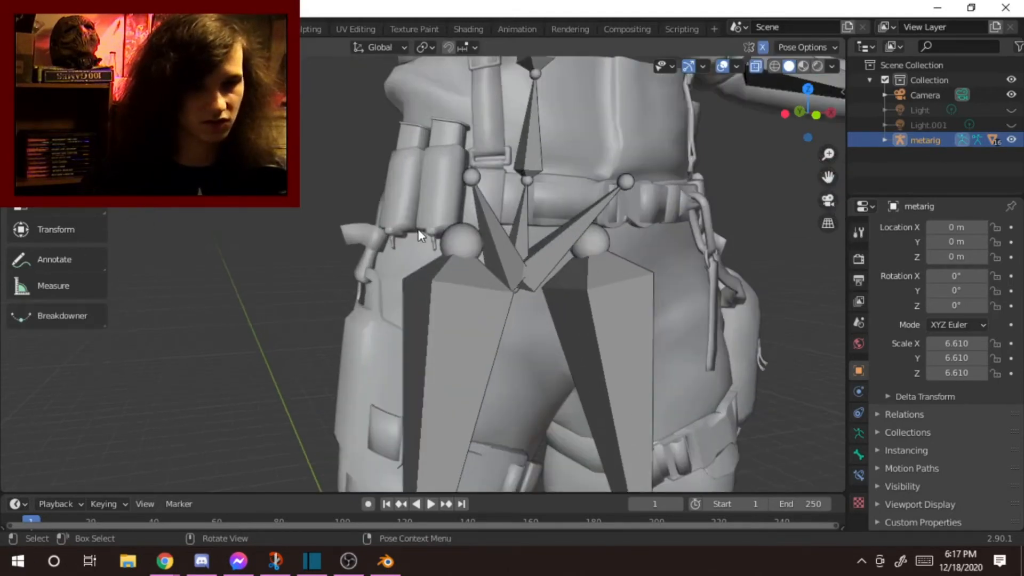
key("r")
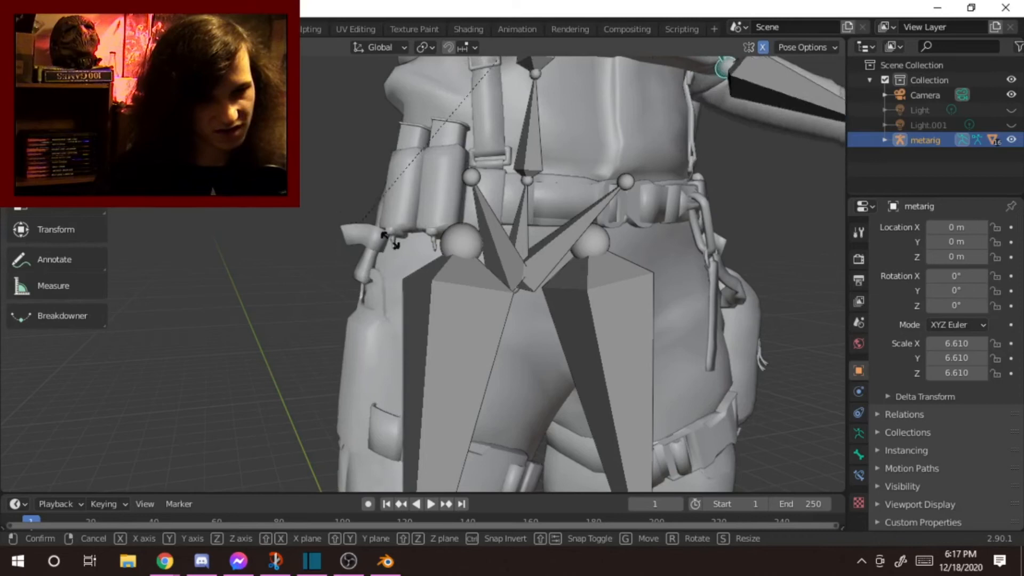
left_click(305, 242)
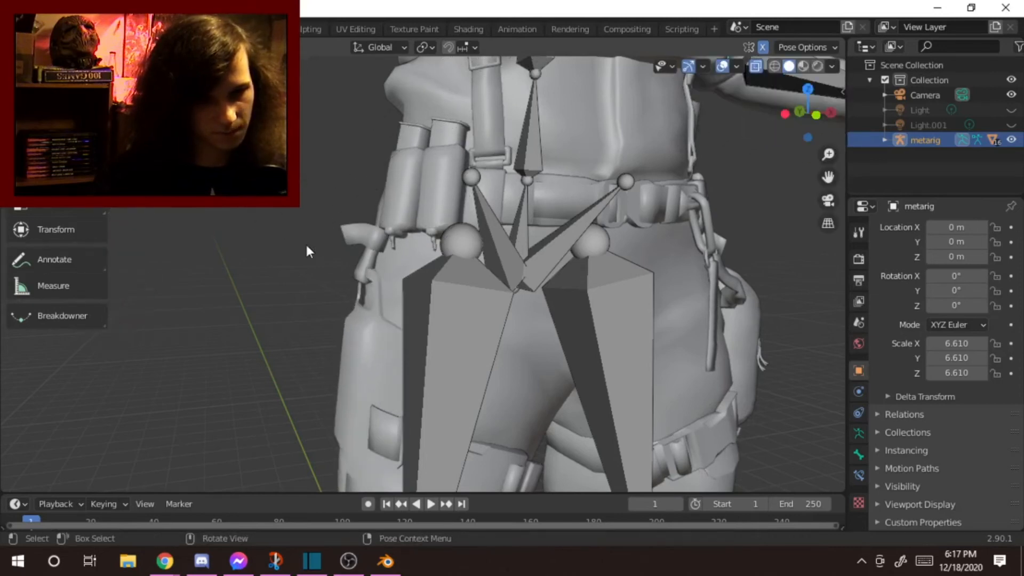
Step: Leave Pose mode and select the trousers mesh with the right thigh holster for weight painting
scroll(314, 261, "down", 5)
middle_click_drag(331, 283, 330, 239)
scroll(350, 245, "up", 2)
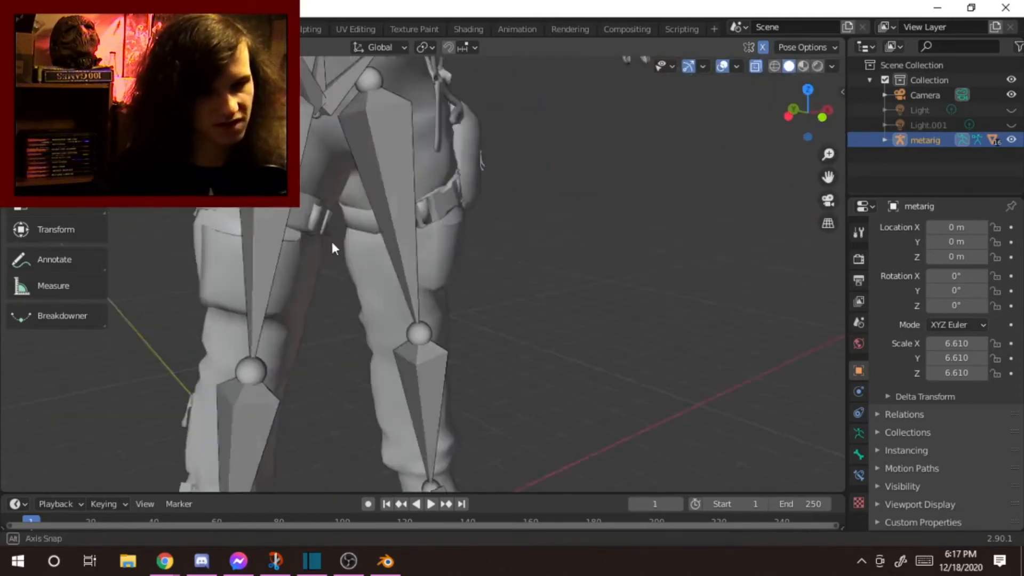
middle_click_drag(342, 320, 467, 464, "shift")
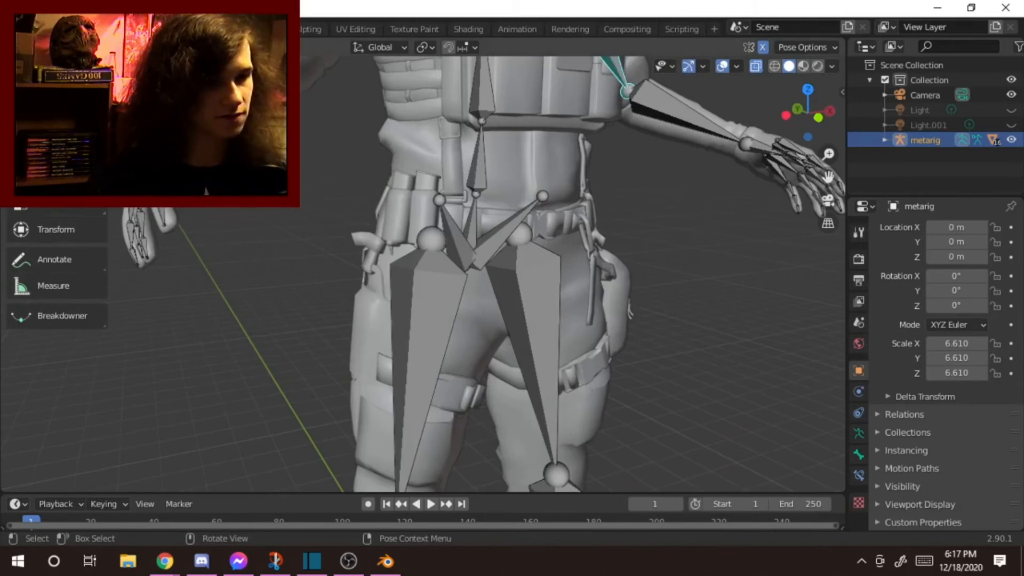
key("ctrl+Tab")
left_click(405, 332)
left_click(401, 337)
left_click(401, 337)
left_click(403, 315)
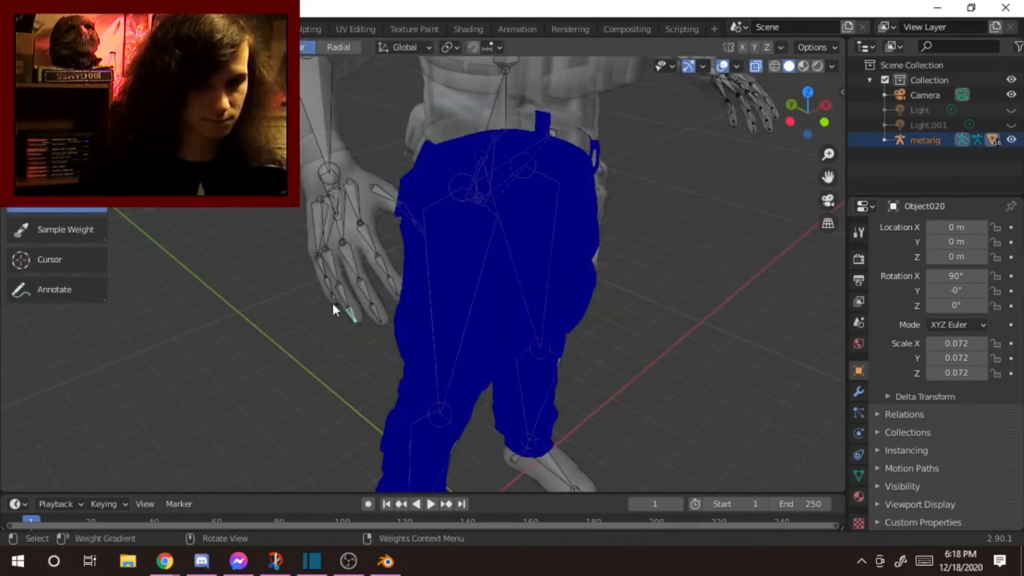
Step: Clear the selected right fingertip bone's weights from the right thigh holster and its strap with a weight gradient
middle_click_drag(470, 308, 606, 231)
scroll(607, 232, "up", 5)
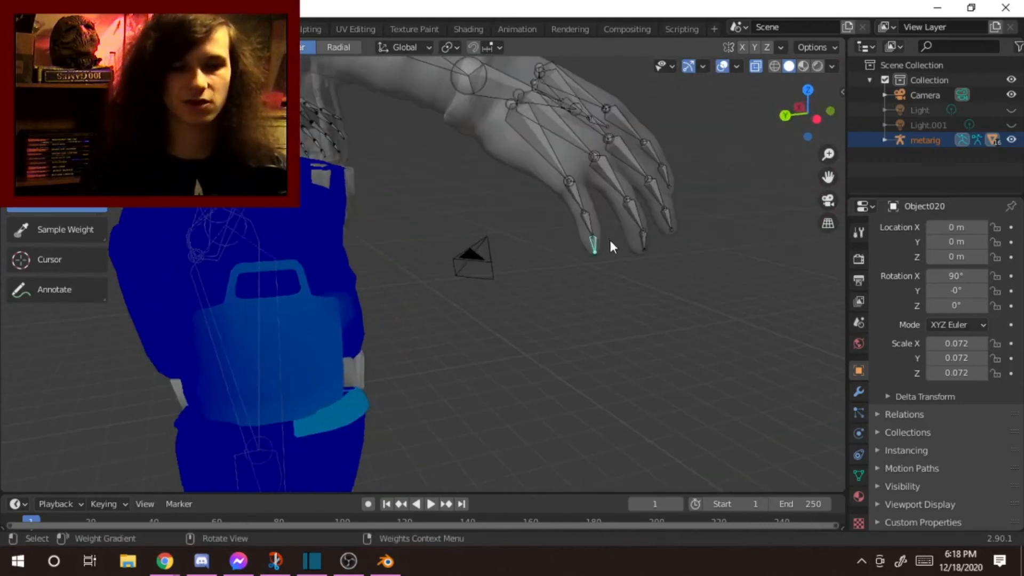
middle_click_drag(495, 256, 492, 284, "shift")
scroll(493, 285, "up", 2)
scroll(346, 316, "down", 2)
middle_click_drag(347, 316, 501, 318, "shift")
scroll(369, 315, "down", 1)
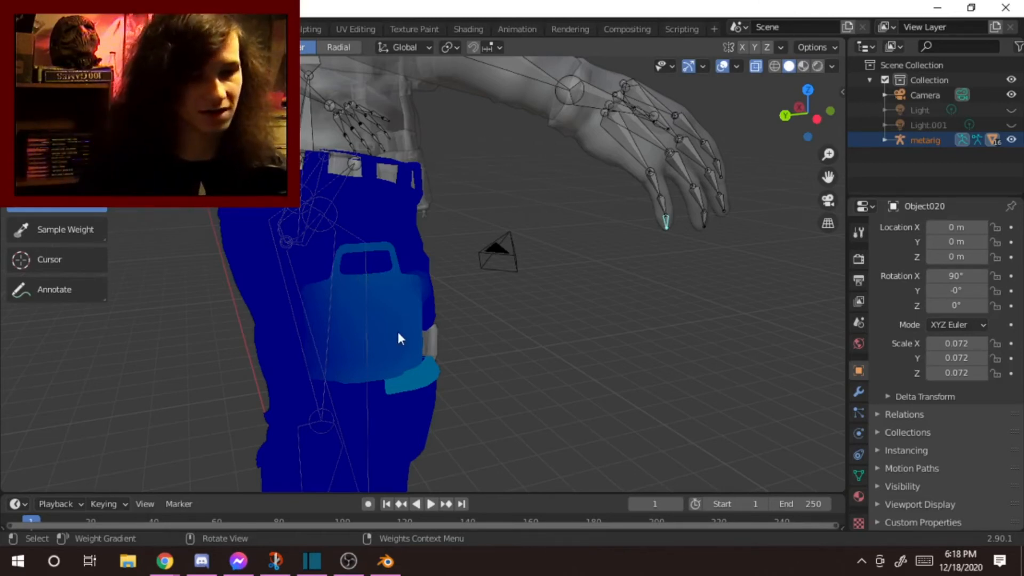
left_click_drag(378, 292, 721, 442)
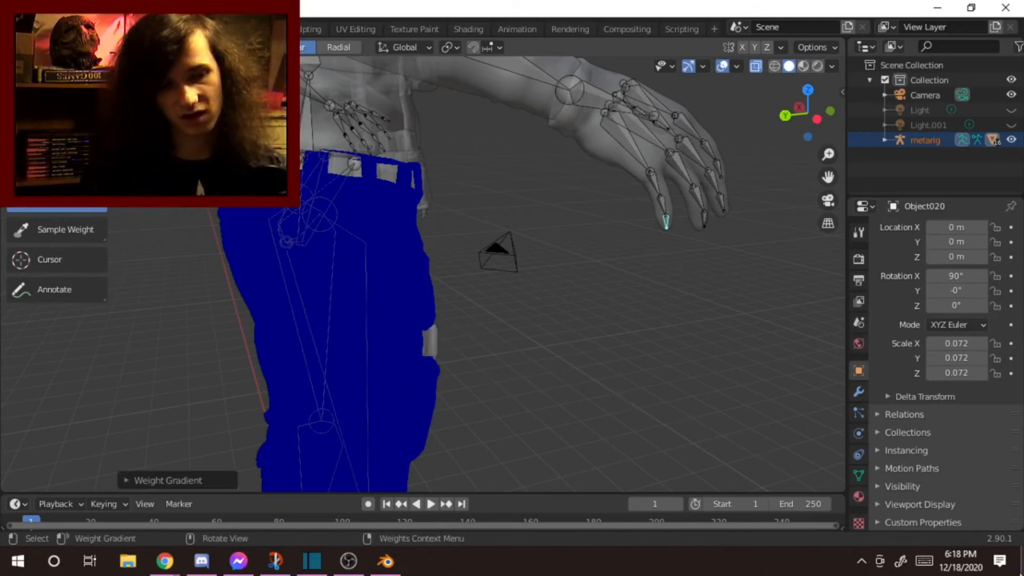
Step: Go through the remaining bones of the same right finger up to the palm to check their weights on the trousers
left_click(664, 205, "shift")
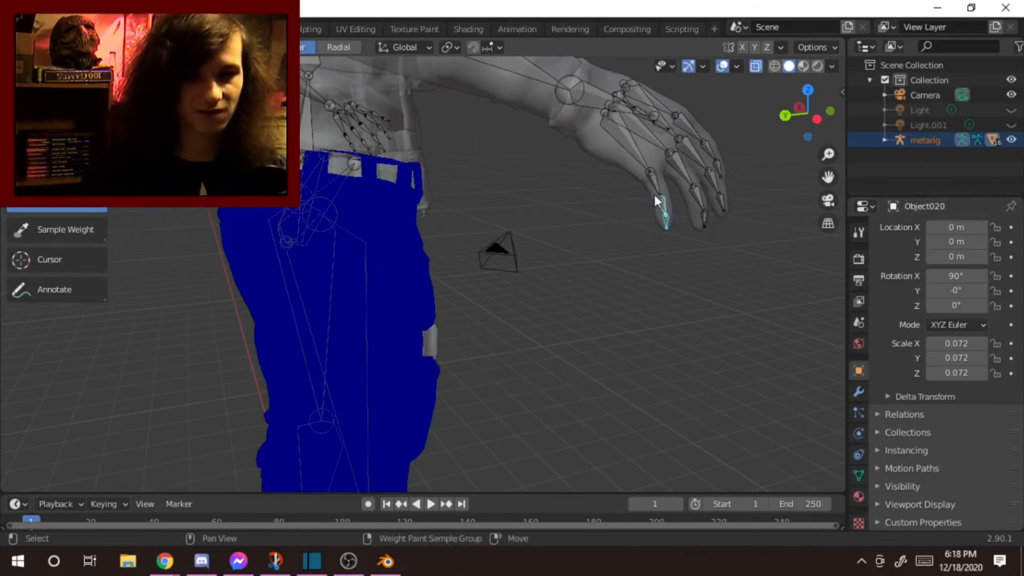
left_click(652, 168, "shift")
left_click(626, 156, "shift")
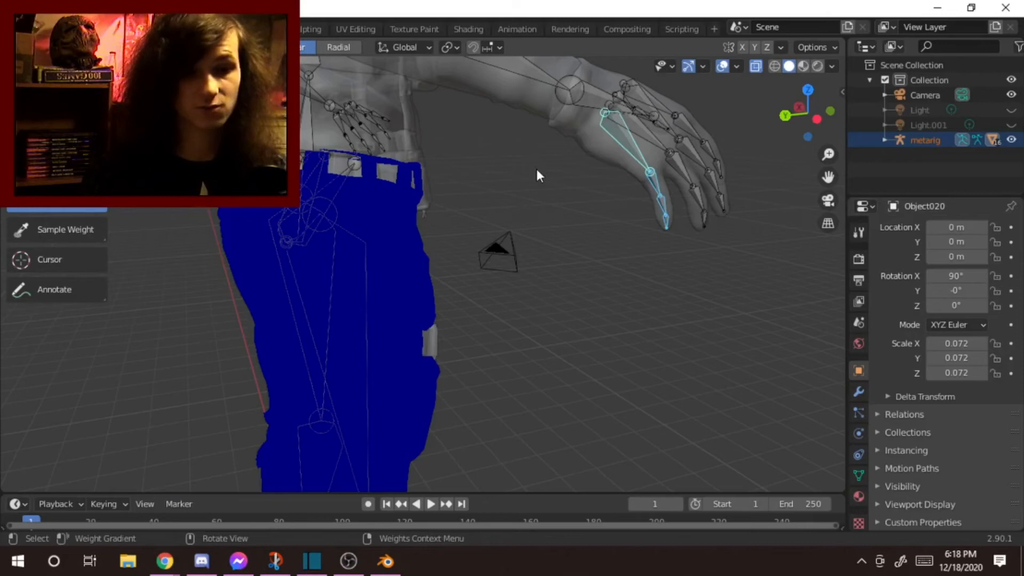
middle_click_drag(39, 220, 384, 229)
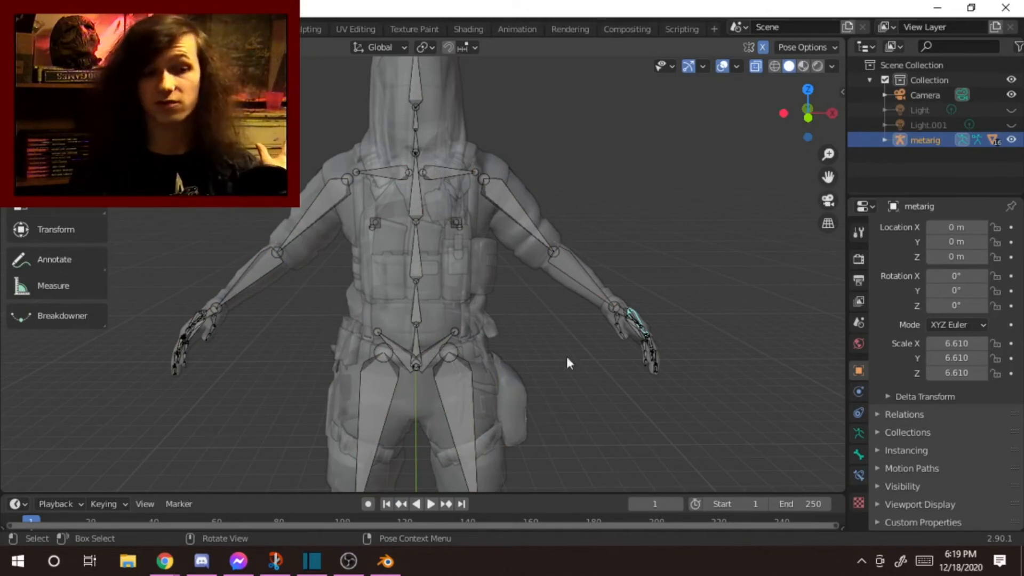
Step: Select the left upper arm bone in Pose mode and test-rotate it to check the torso and hip gear
left_click(514, 182)
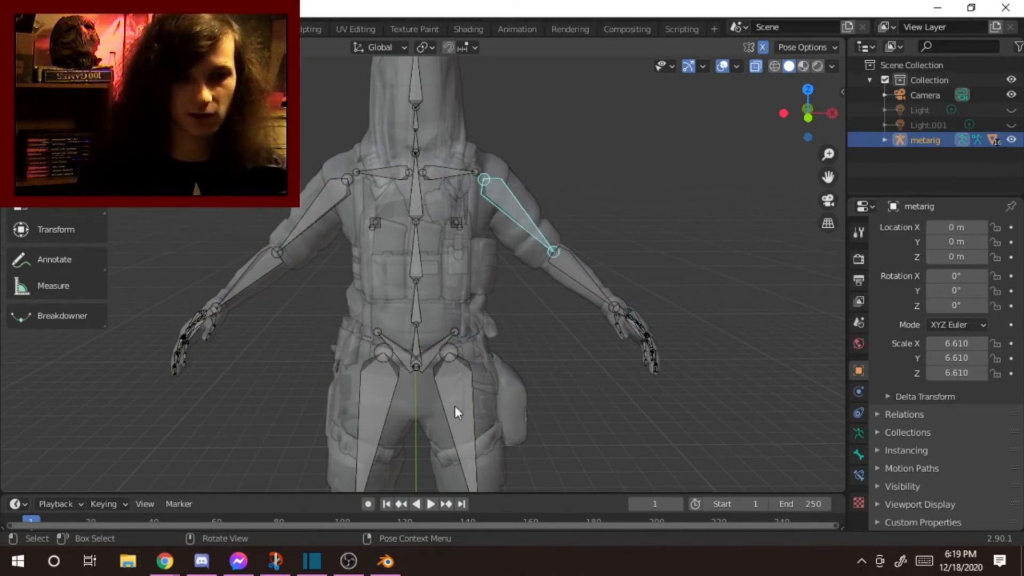
scroll(559, 350, "up", 2)
key("r")
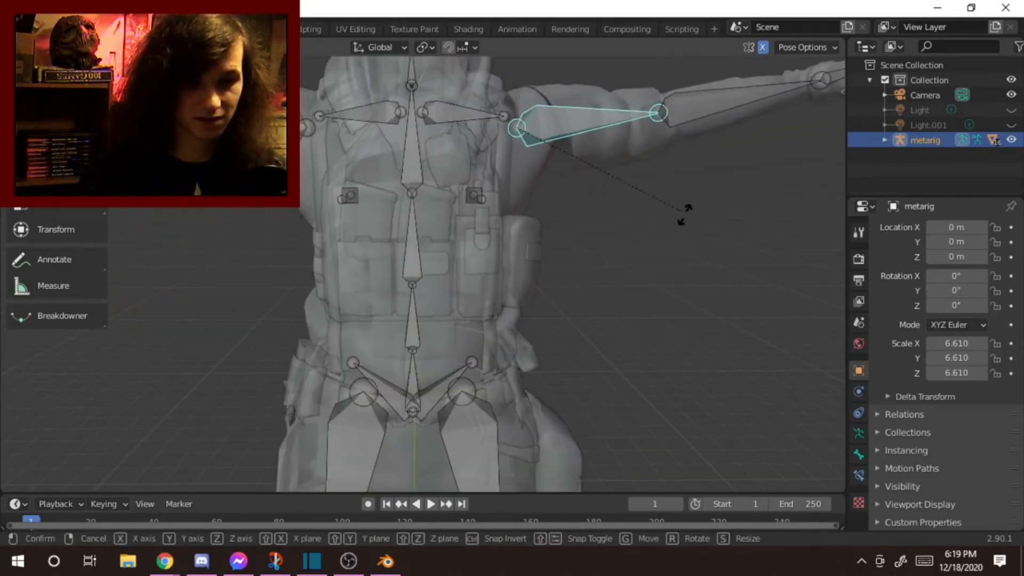
left_click(578, 363)
Step: Test-rotate the left upper arm bone again while examining the belt pouch and straps on the left hip
scroll(542, 293, "up", 2)
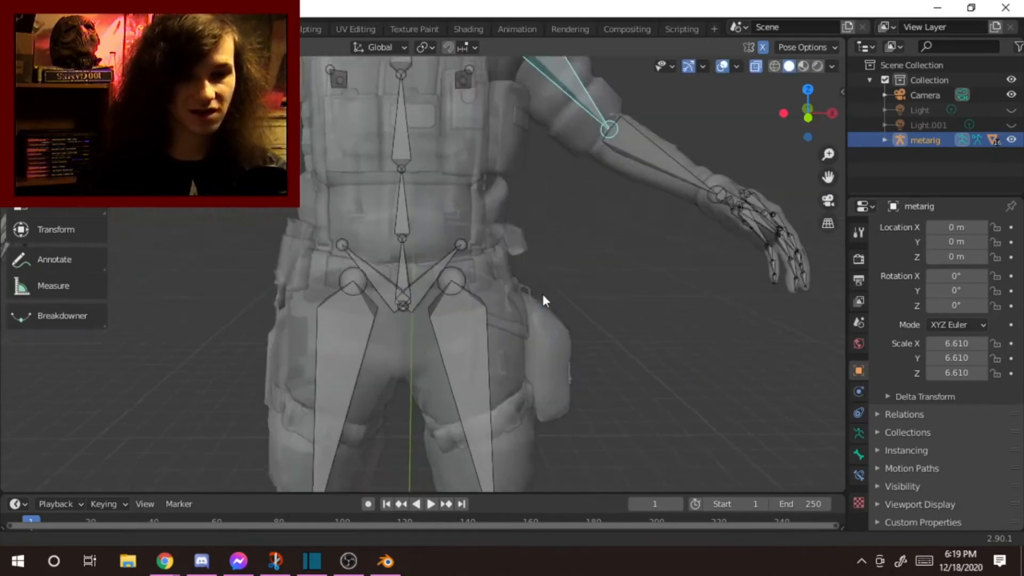
scroll(542, 294, "up", 2)
middle_click_drag(542, 291, 568, 291)
key("r")
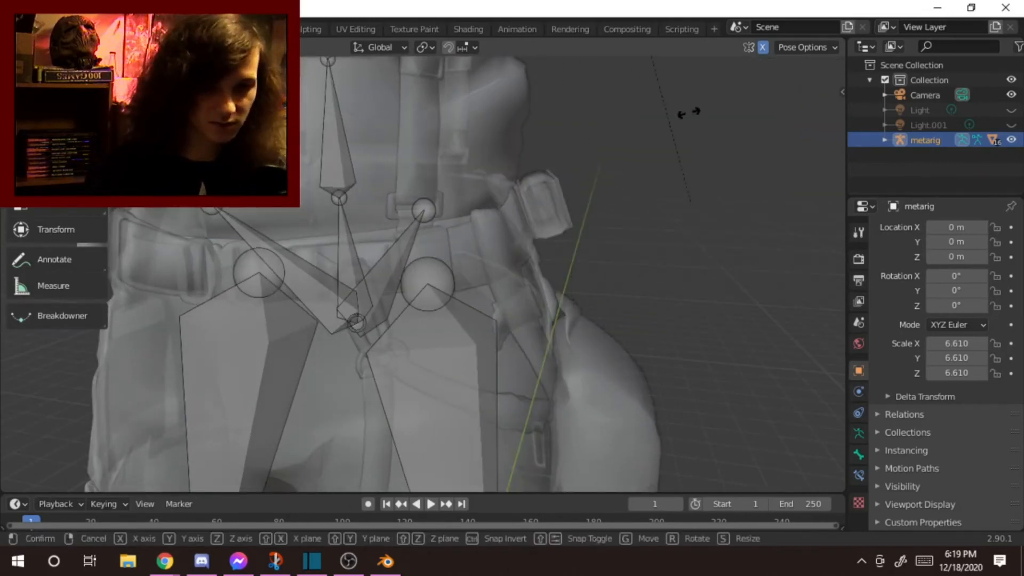
right_click(440, 136)
middle_click_drag(533, 226, 498, 243)
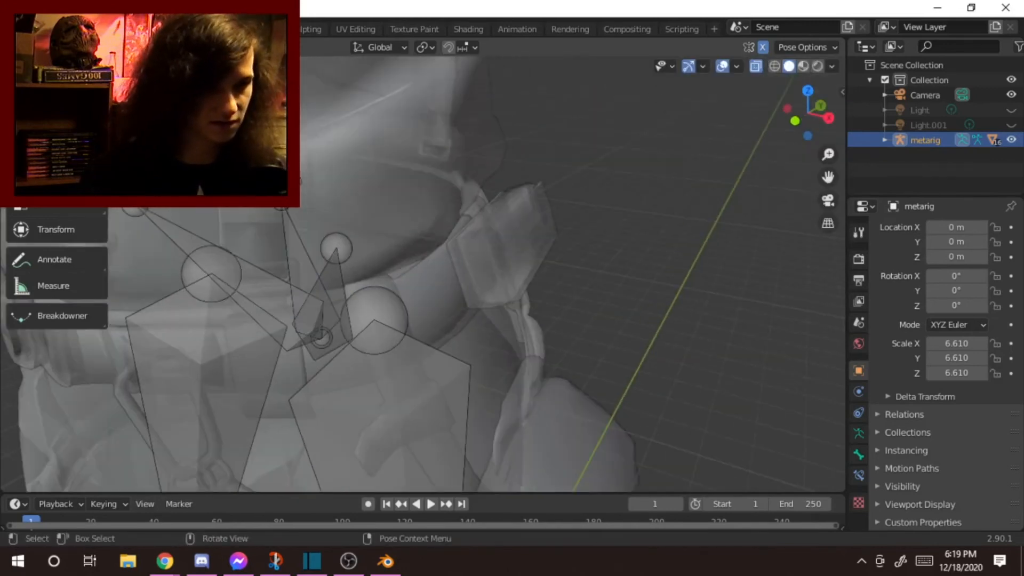
Step: Return to Object mode with X-ray off and select the harness mesh to examine its straps around the left hip
key("ctrl+Tab")
key("alt+z")
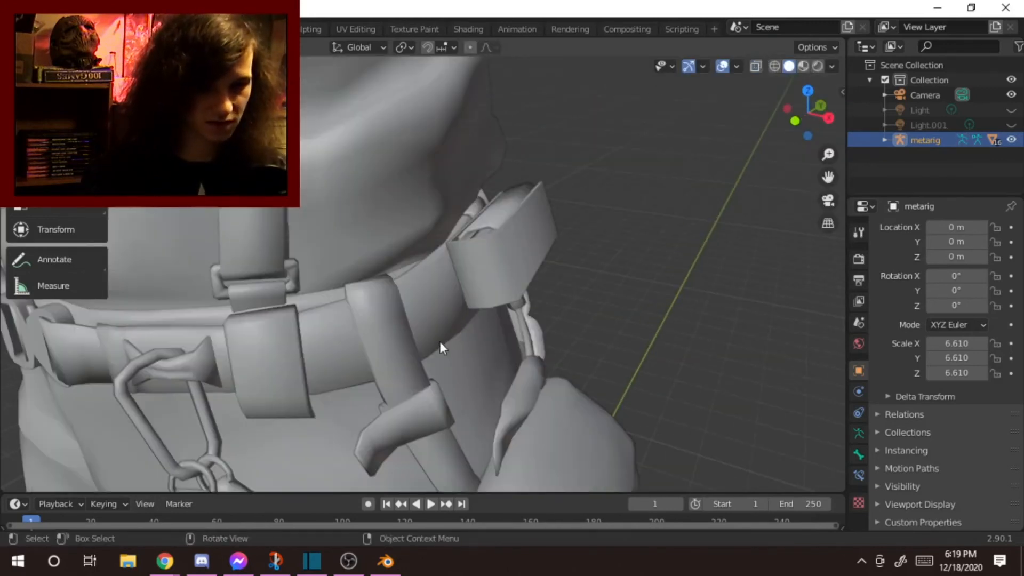
left_click(407, 361)
scroll(434, 306, "down", 3)
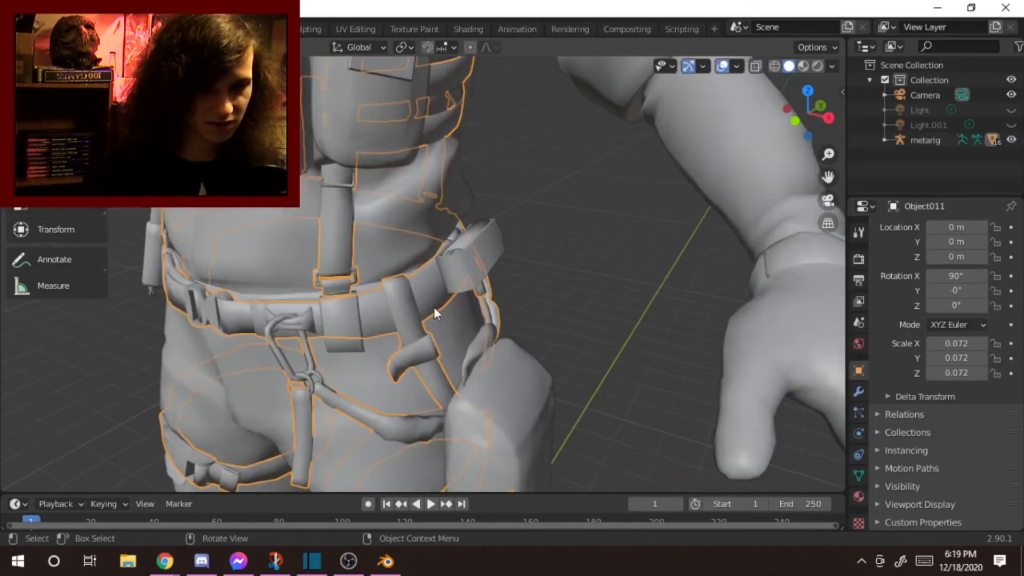
left_click(435, 319)
left_click(433, 319)
left_click(414, 320)
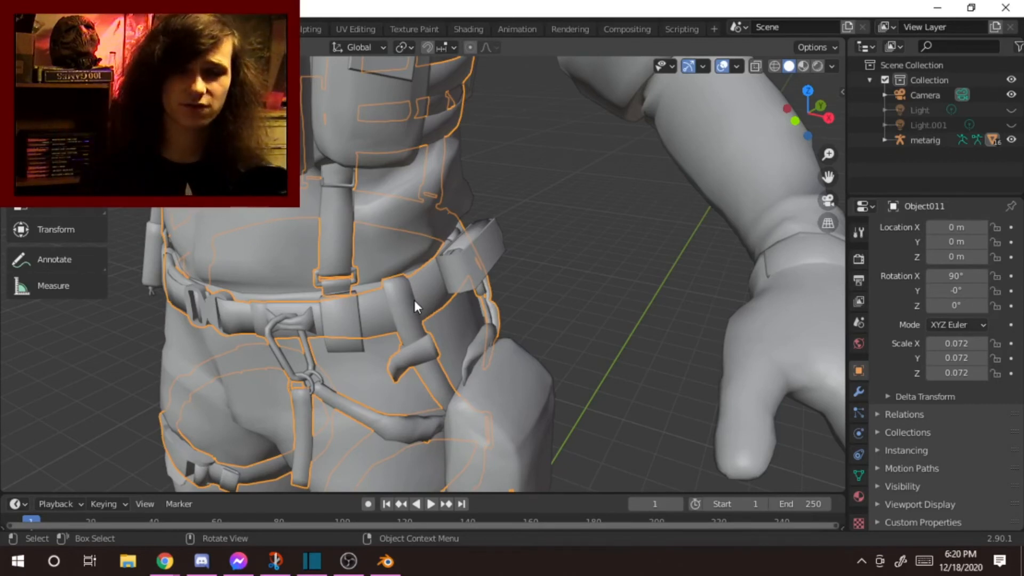
scroll(414, 300, "down", 5)
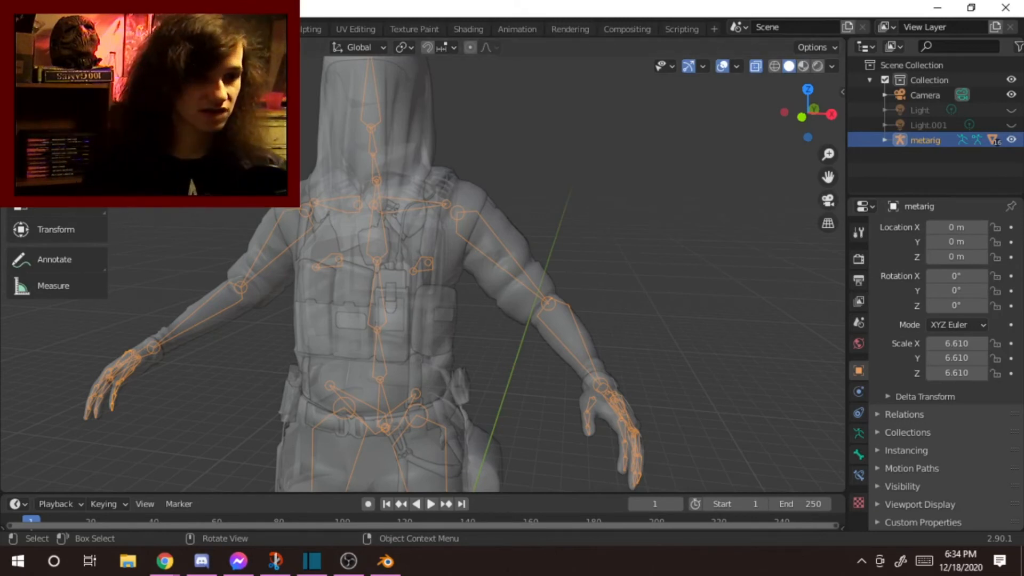
Step: Test-rotate the metarig's left upper arm bone in Pose mode to check where the sleeve meets the shoulder
key("ctrl+Tab")
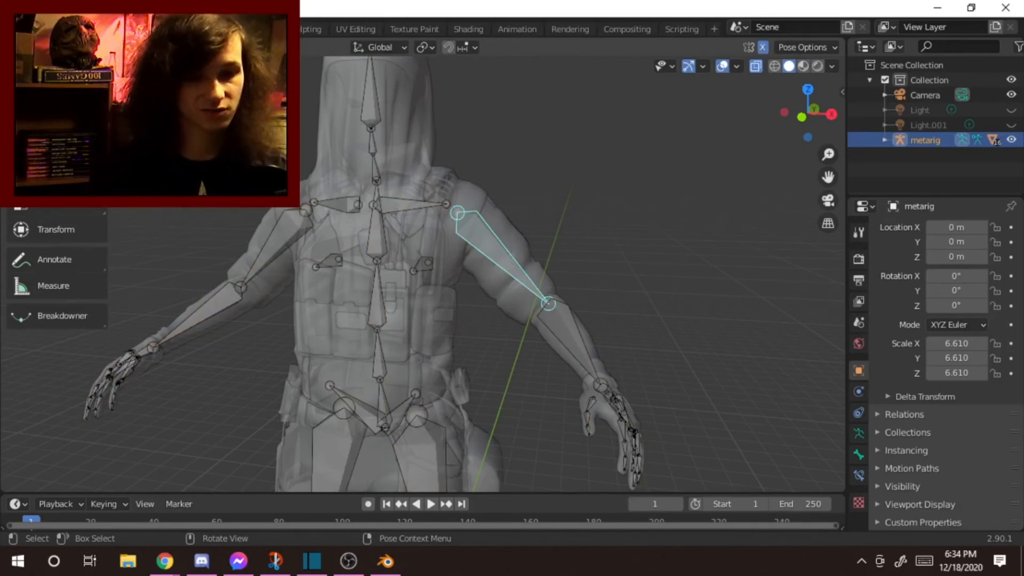
key("r")
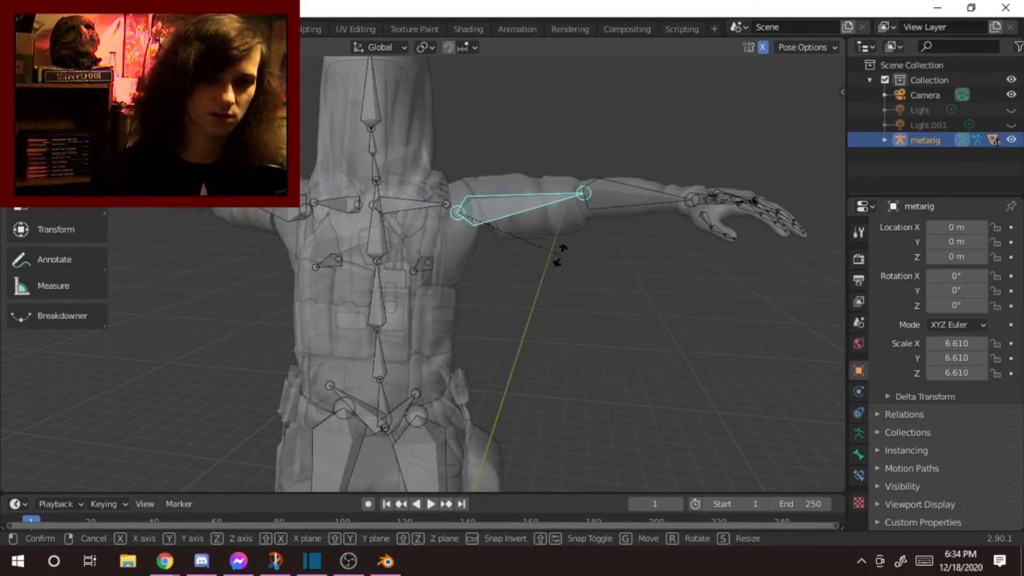
right_click(574, 322)
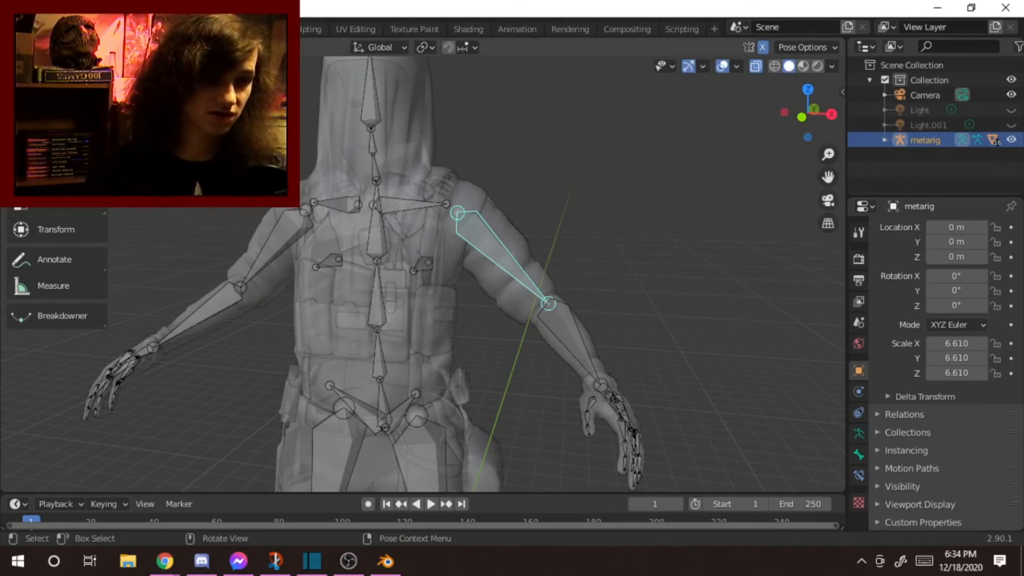
Step: Join the sleeve mesh Object005 into the torso mesh Object001 in Object mode
key("ctrl+Tab")
left_click(520, 320)
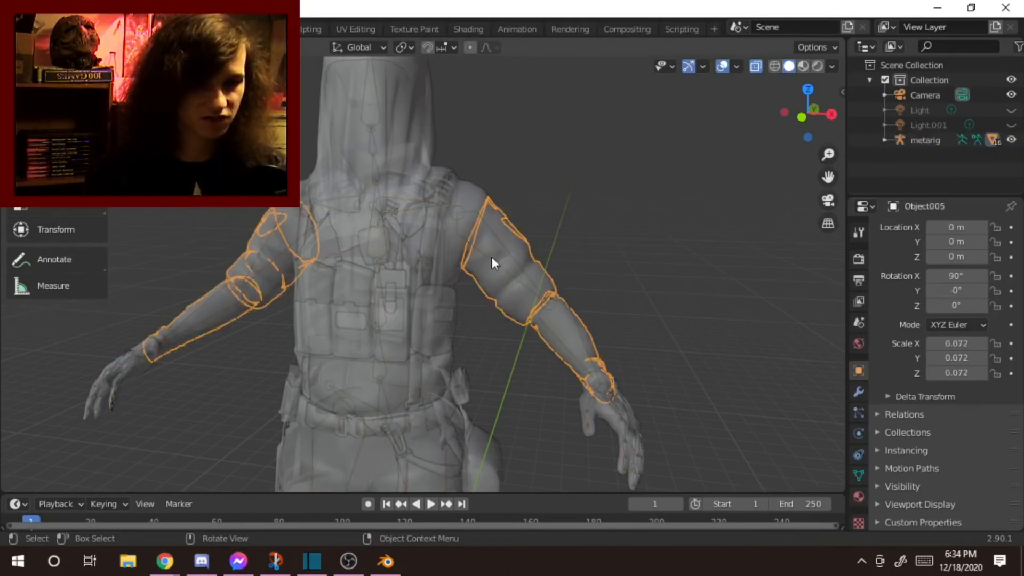
scroll(483, 248, "up", 2)
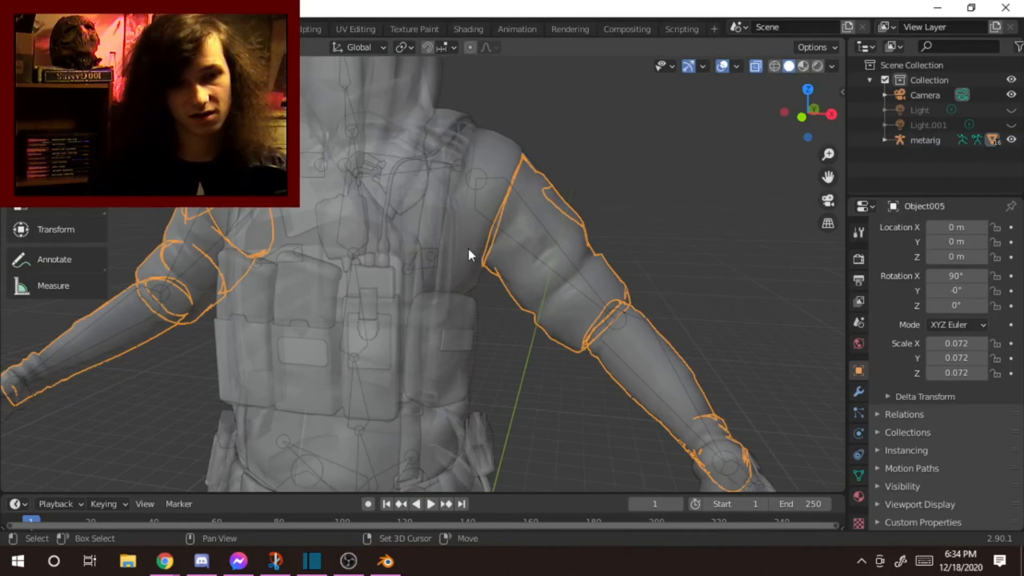
left_click(467, 248, "shift")
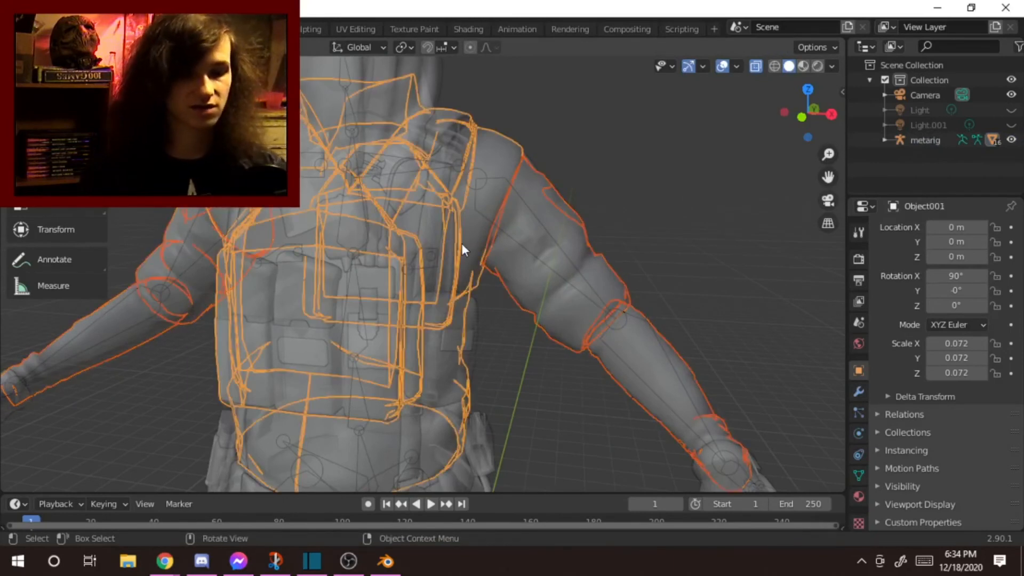
key("ctrl+j")
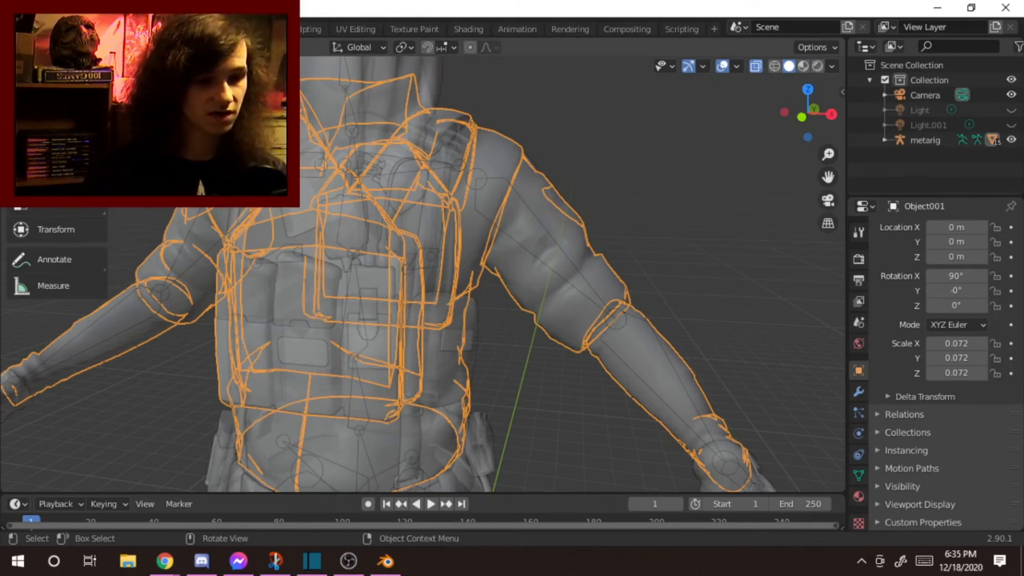
Step: Merge the joined torso and sleeve mesh's overlapping vertices by distance in Edit mode
key("Tab")
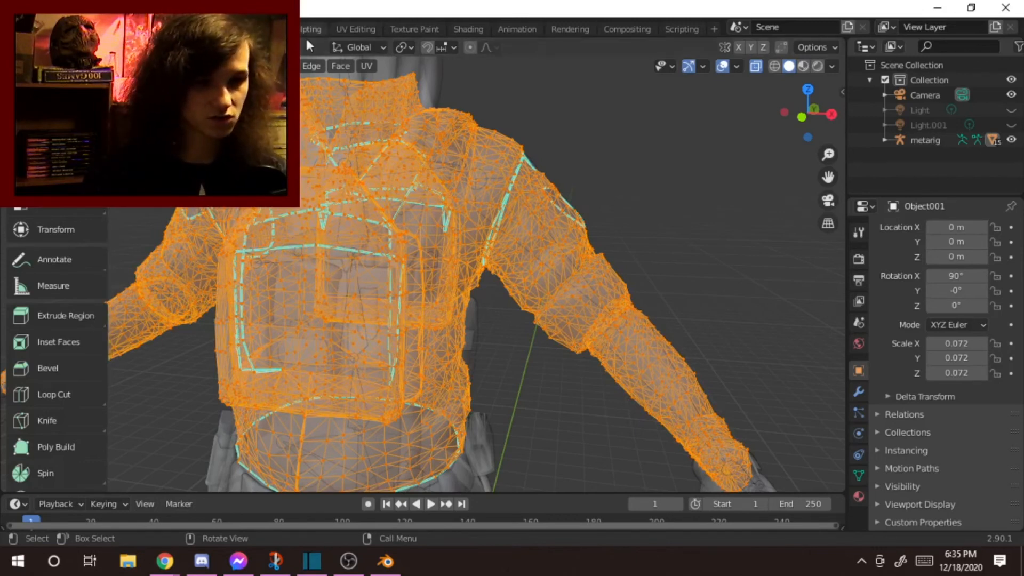
left_click(242, 66)
mouse_move(278, 394)
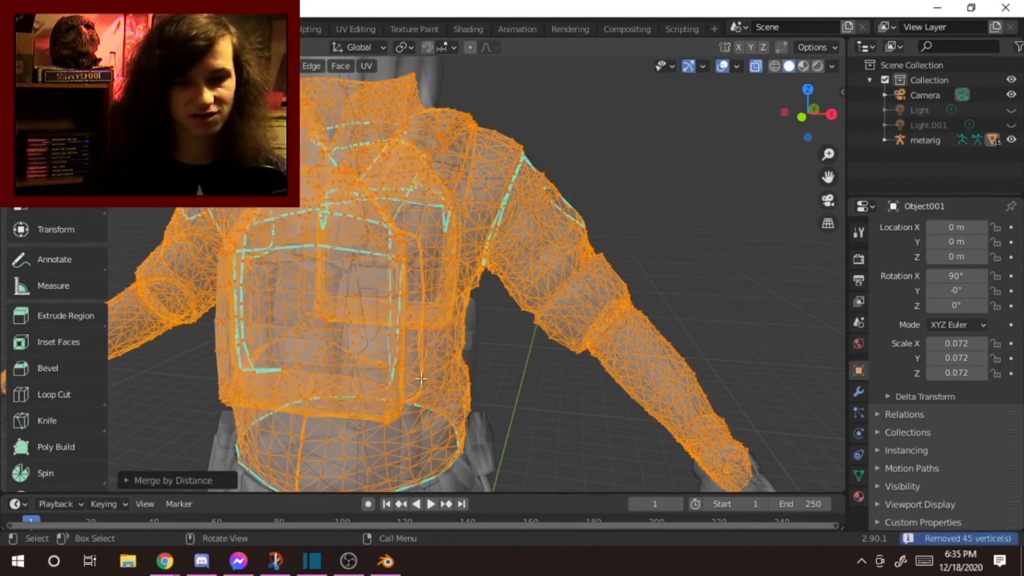
Step: Return to Object mode and clear the parent of the joined torso and sleeve mesh Object001
left_click(421, 379)
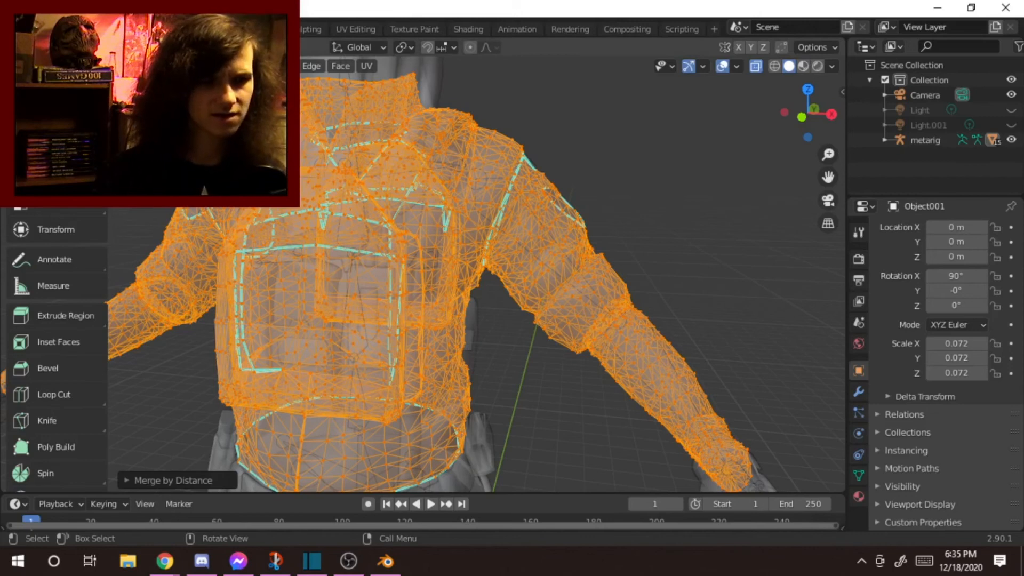
key("Tab")
scroll(489, 229, "down", 2)
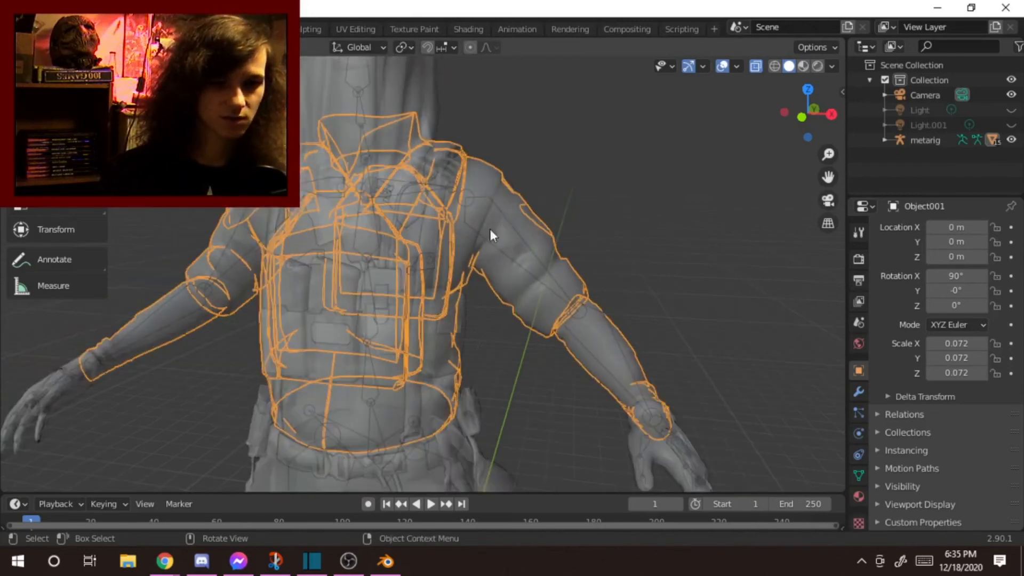
right_click(468, 169)
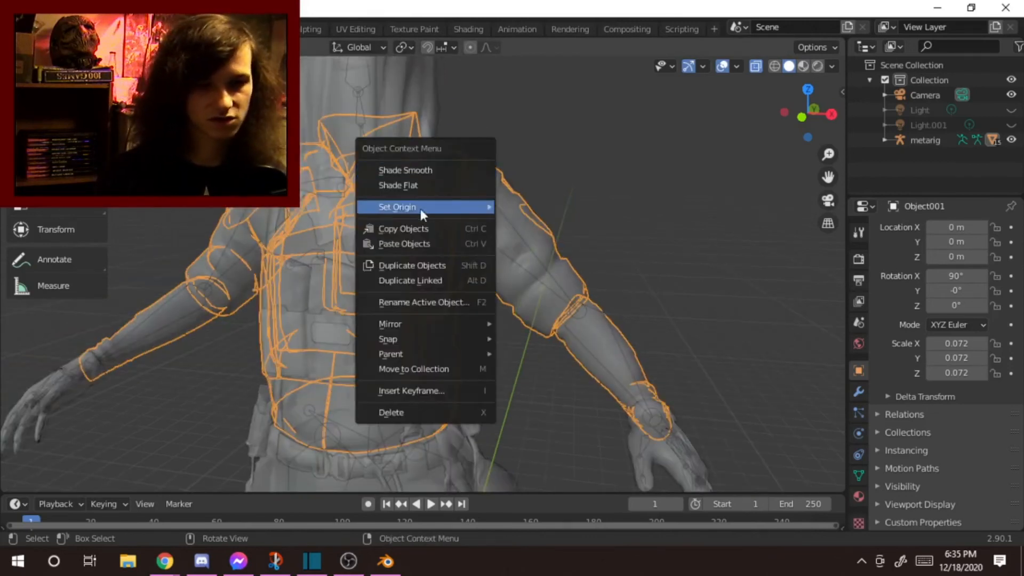
mouse_move(389, 339)
mouse_move(419, 354)
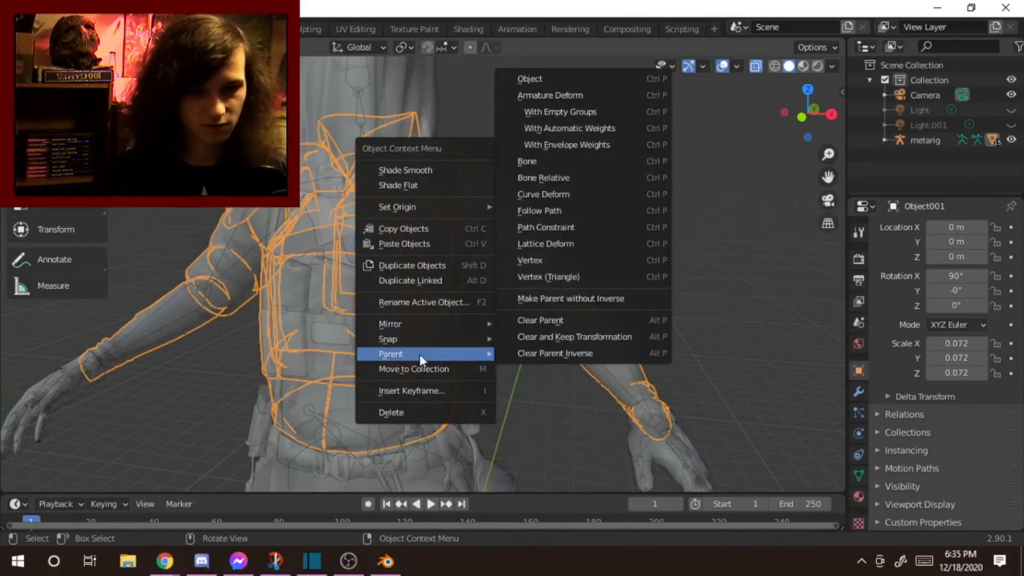
left_click(565, 323)
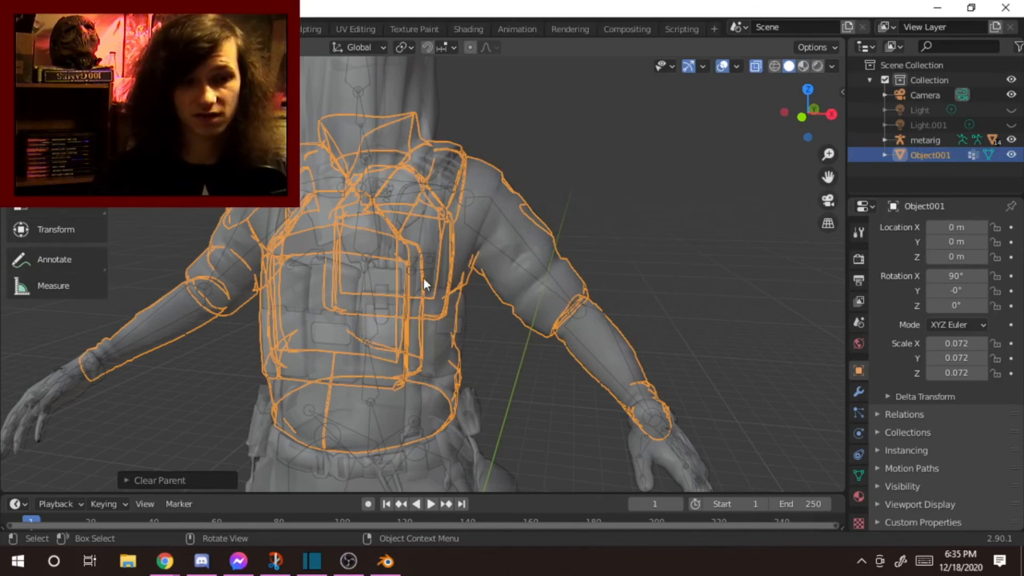
Step: Parent Object001 to the metarig using Armature Deform with automatic weights
left_click(520, 264, "shift")
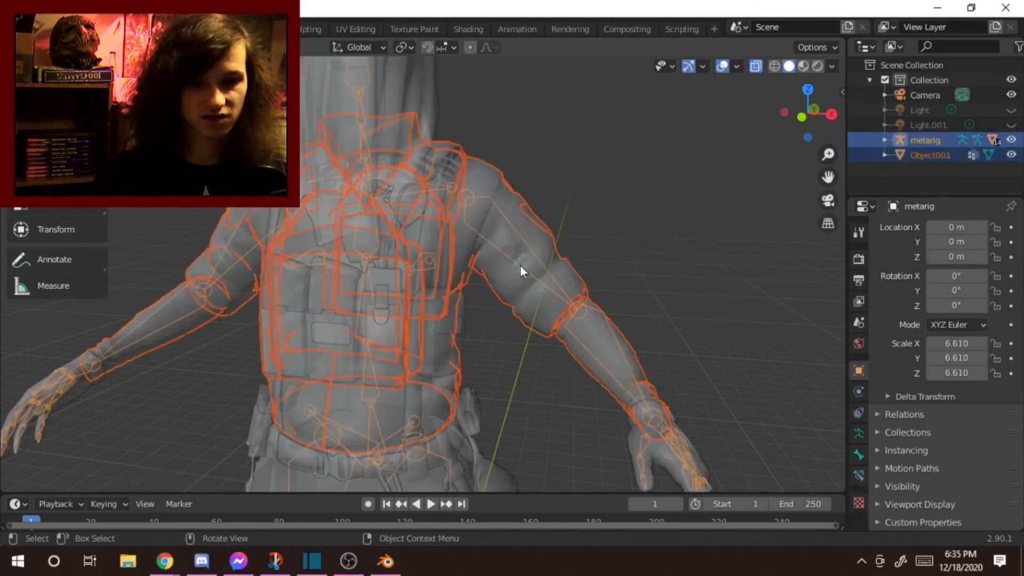
right_click(520, 264)
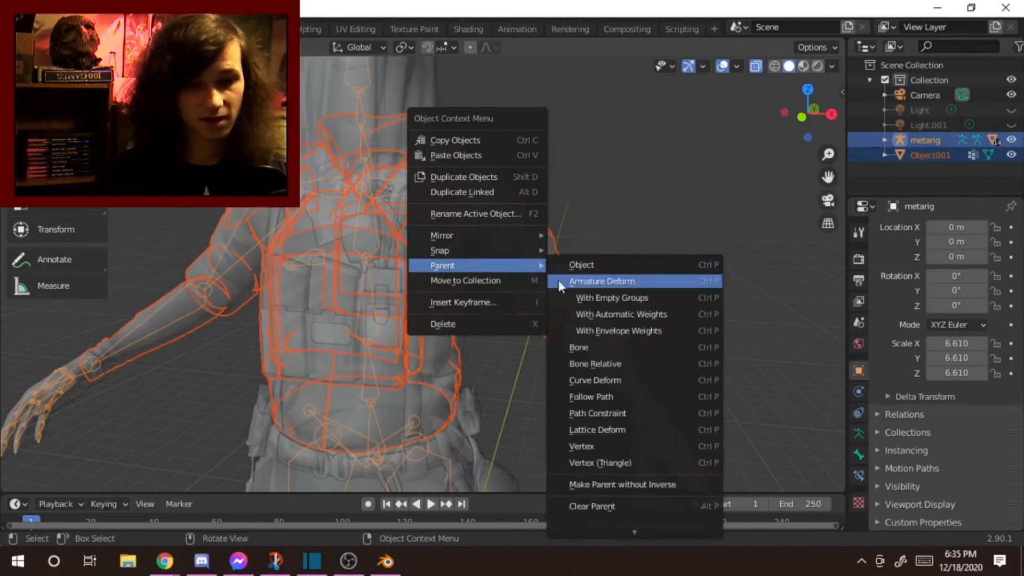
left_click(566, 307)
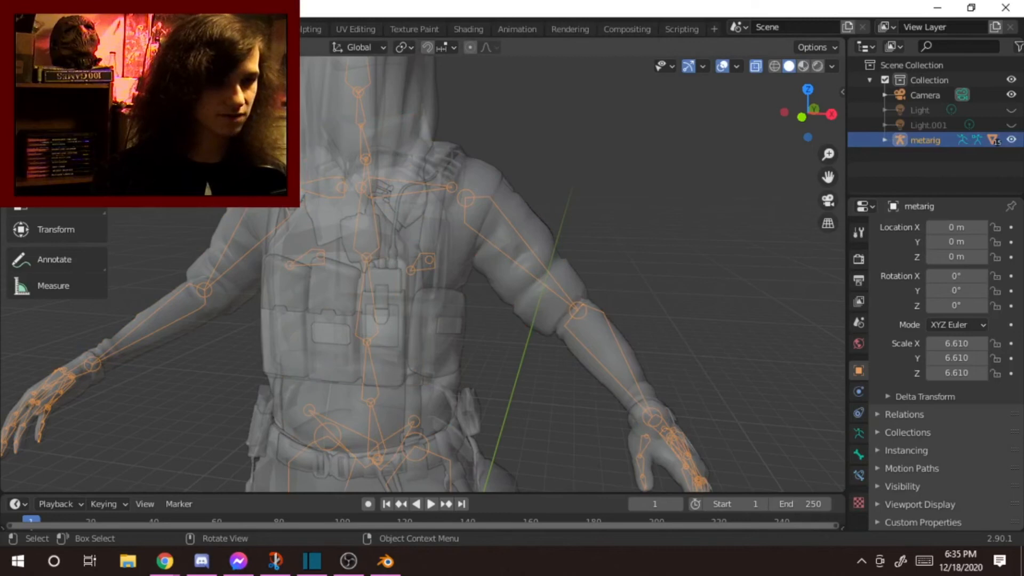
Step: Test-rotate the metarig's left upper arm bone in Pose mode to check how the reparented sleeve deforms
key("ctrl+Tab")
key("r")
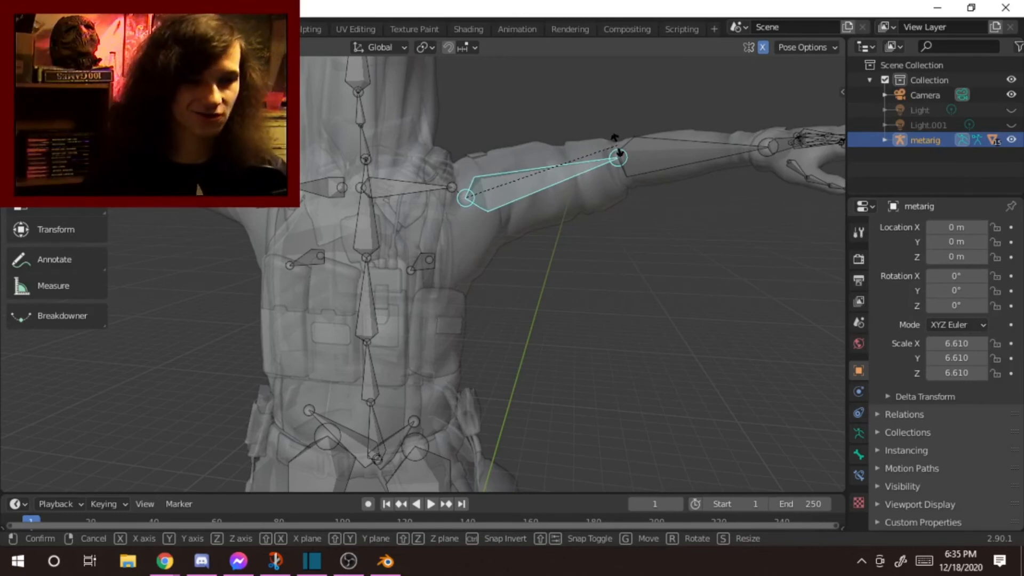
right_click(421, 230)
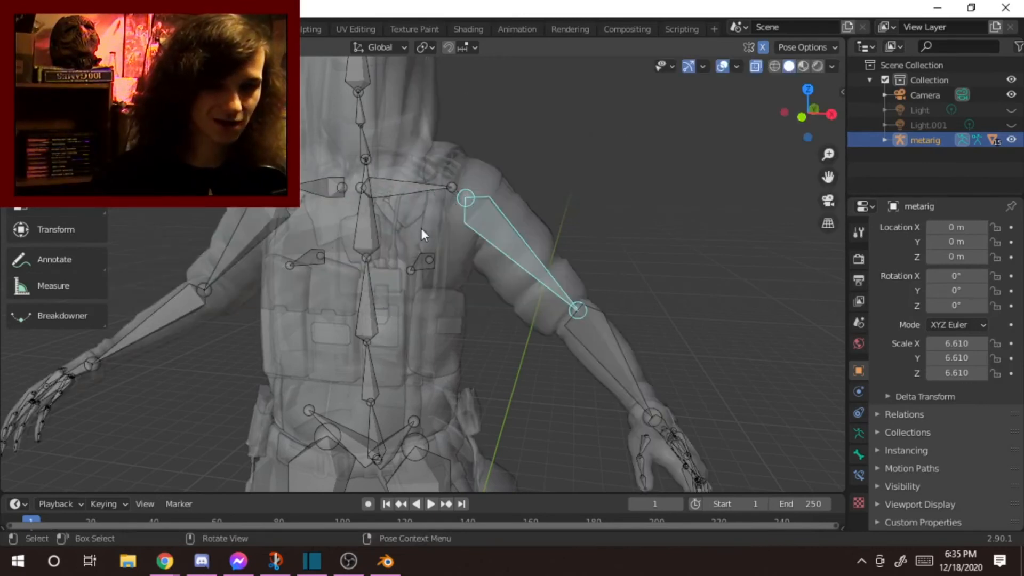
Step: Switch to Material Preview shading and test-rotate the left upper arm bone to inspect the textured shoulder seam
left_click(804, 67)
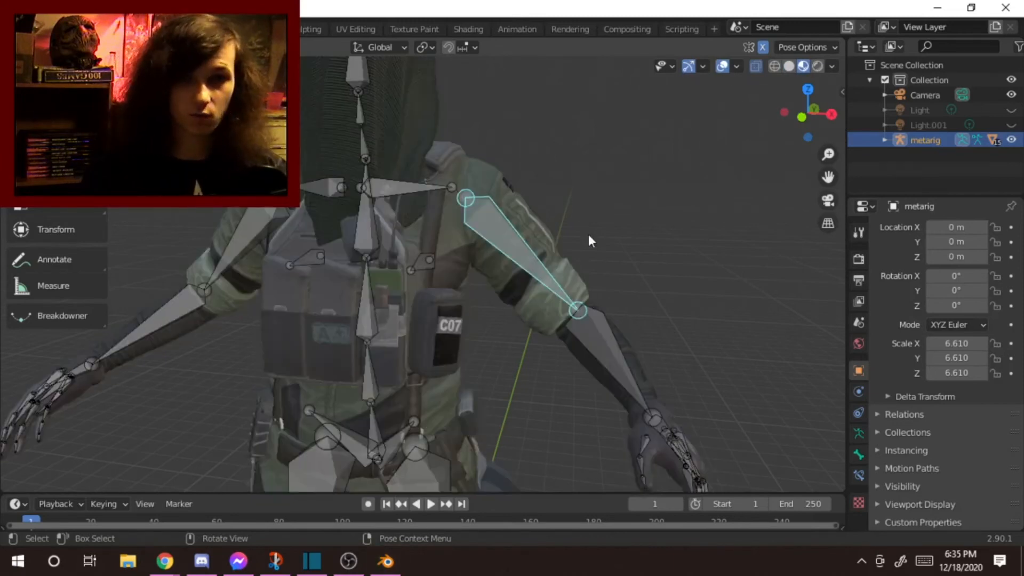
scroll(544, 213, "up", 5)
scroll(559, 228, "down", 2)
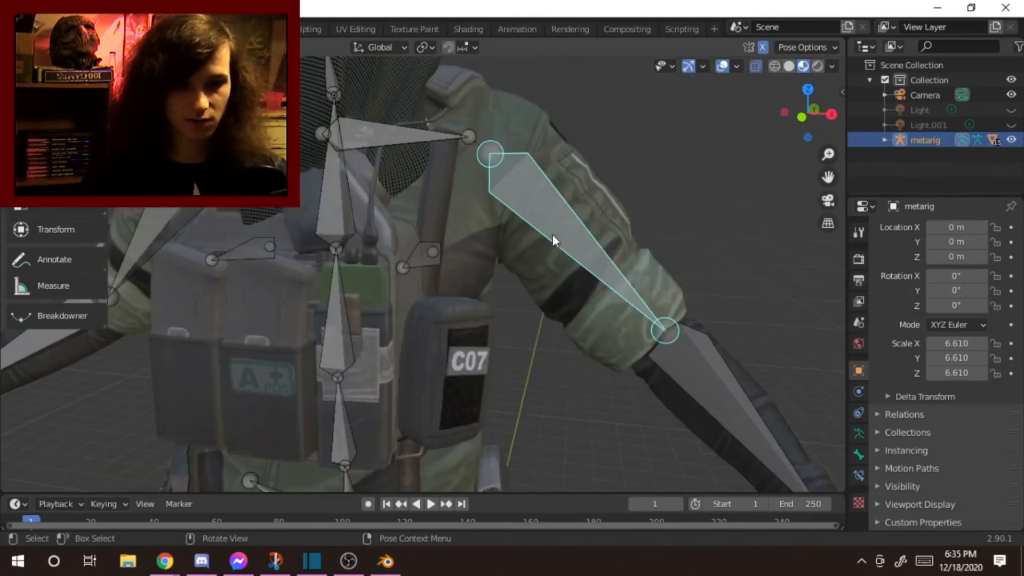
middle_click_drag(441, 302, 424, 359, "shift")
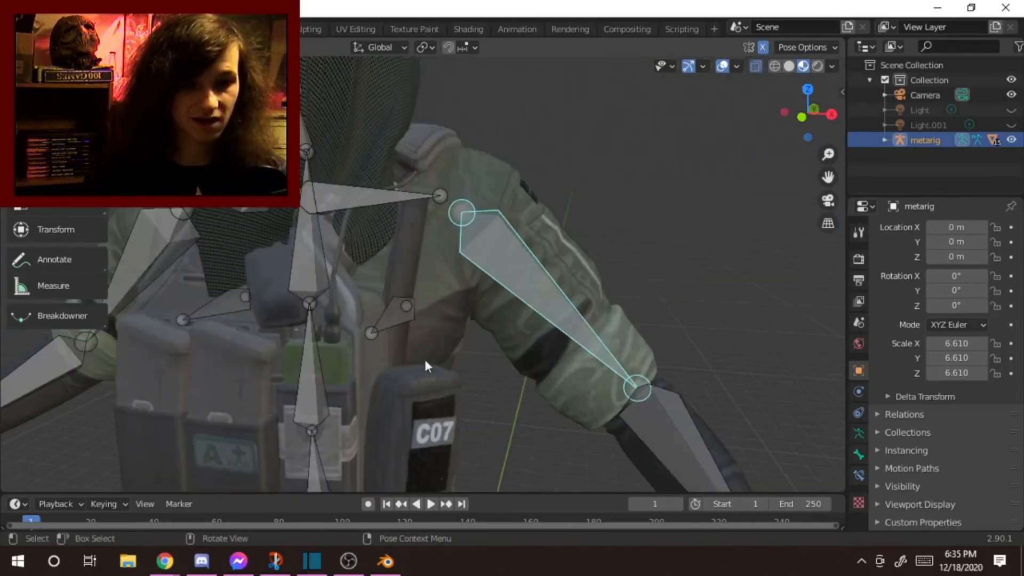
scroll(481, 376, "down", 1)
key("r")
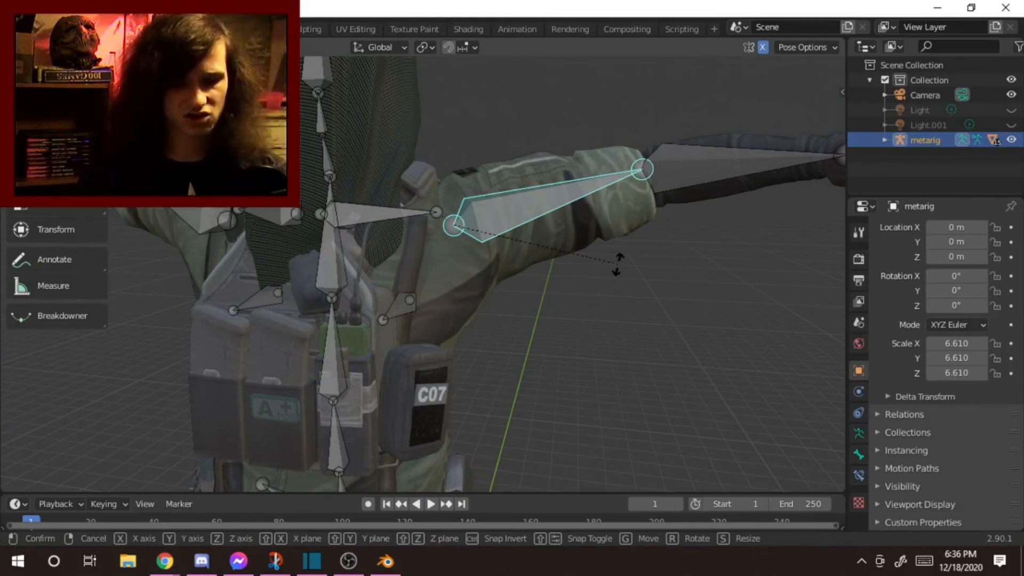
right_click(547, 286)
Step: Test-rotate the left upper arm bone in a side view and a front view to check the shoulder deformation
scroll(545, 286, "down", 4)
middle_click_drag(545, 287, 450, 318)
scroll(450, 318, "up", 3)
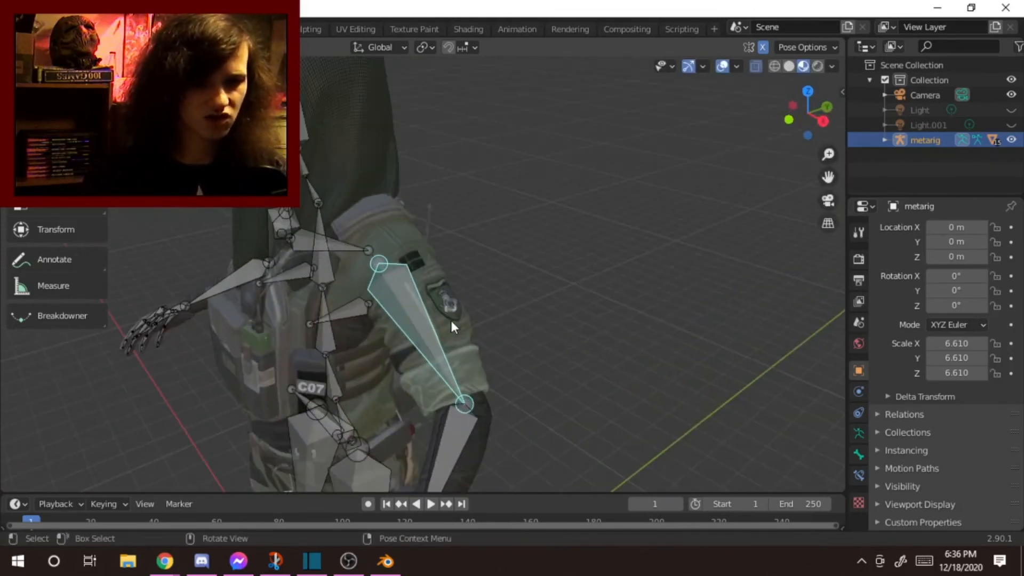
key("r")
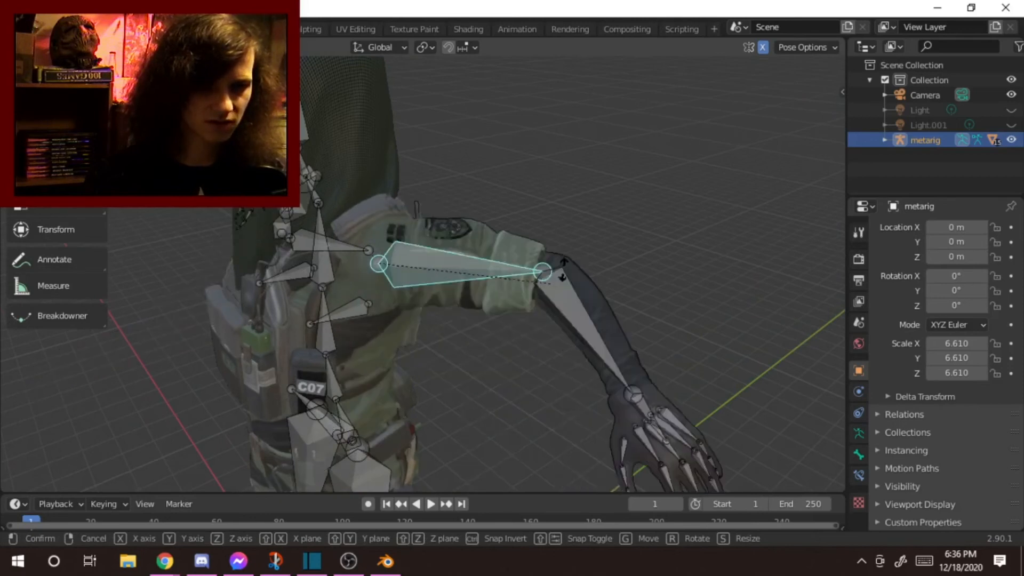
right_click(411, 389)
scroll(411, 389, "down", 3)
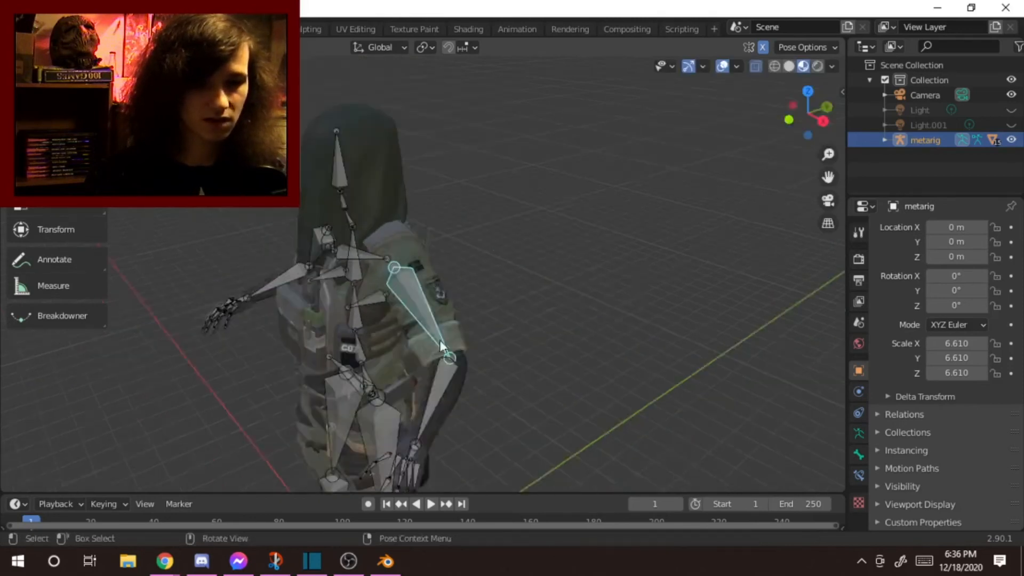
middle_click_drag(411, 389, 482, 360)
key("r")
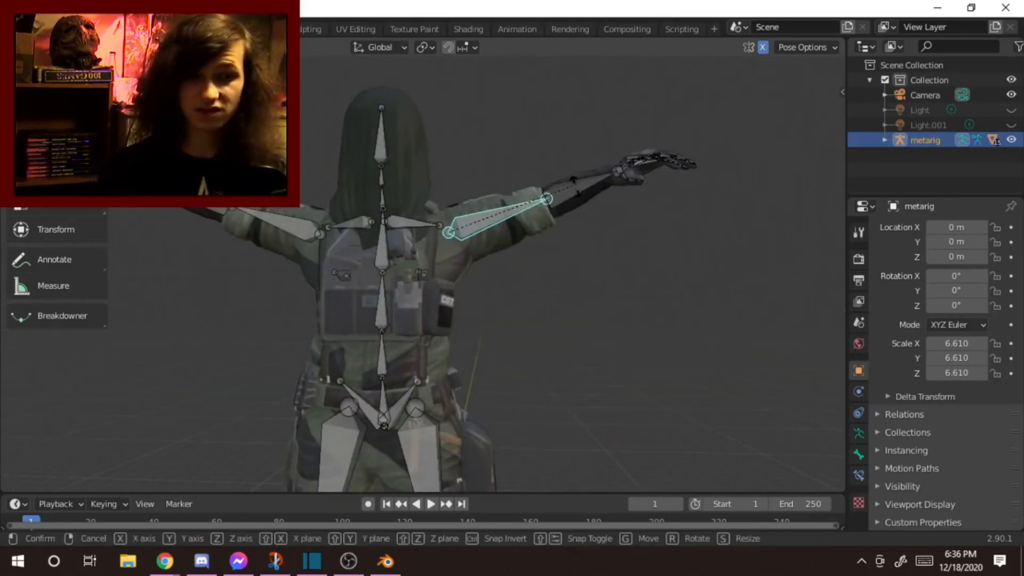
right_click(424, 210)
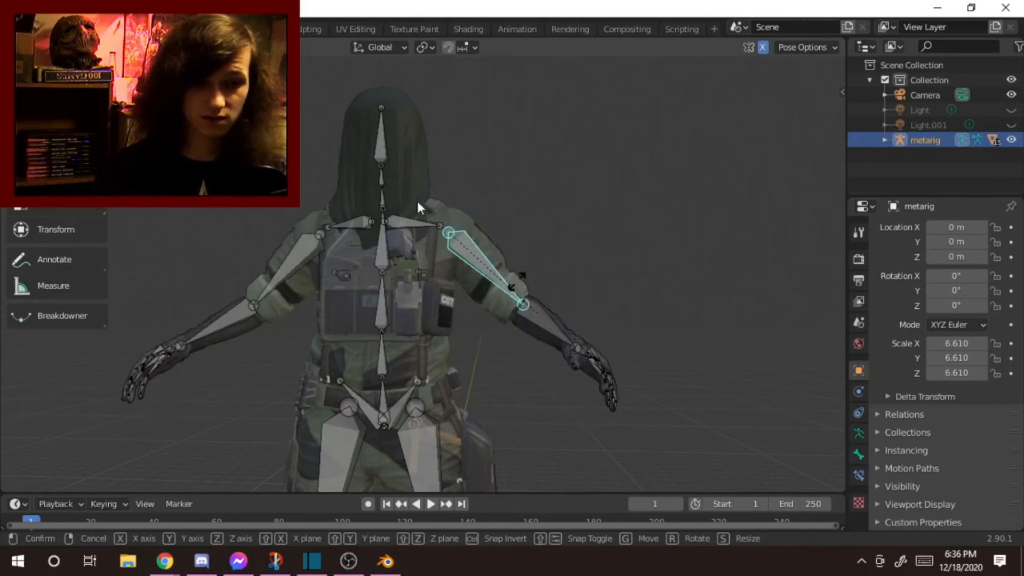
Step: Rotate the head bone forward to examine how the hood and the purple head mesh follow it
left_click(377, 176)
left_click(382, 158)
middle_click_drag(437, 161, 543, 208)
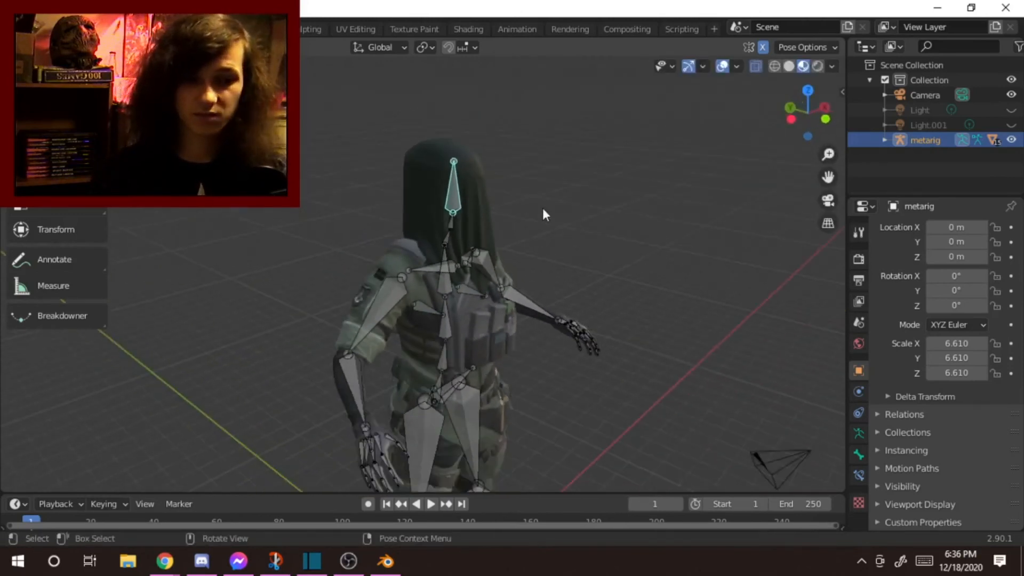
key("r")
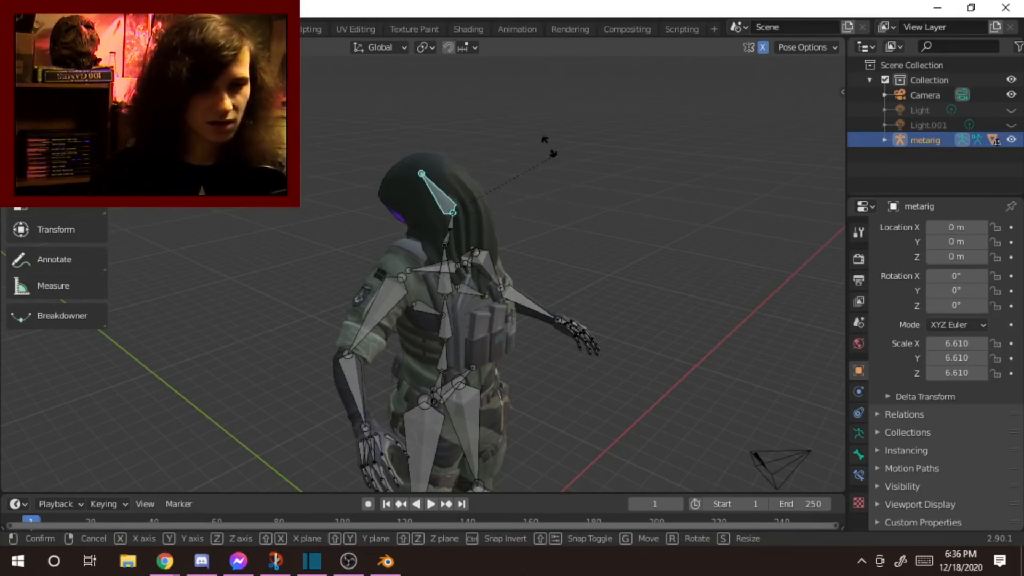
left_click(521, 176)
scroll(434, 171, "up", 4)
middle_click_drag(435, 172, 460, 263)
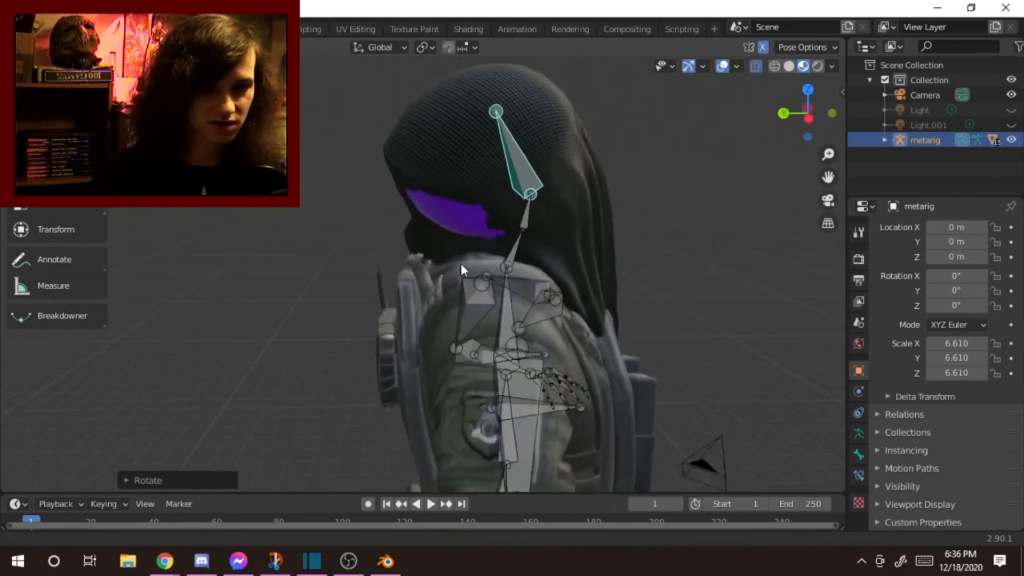
scroll(450, 255, "up", 3)
left_click(451, 261)
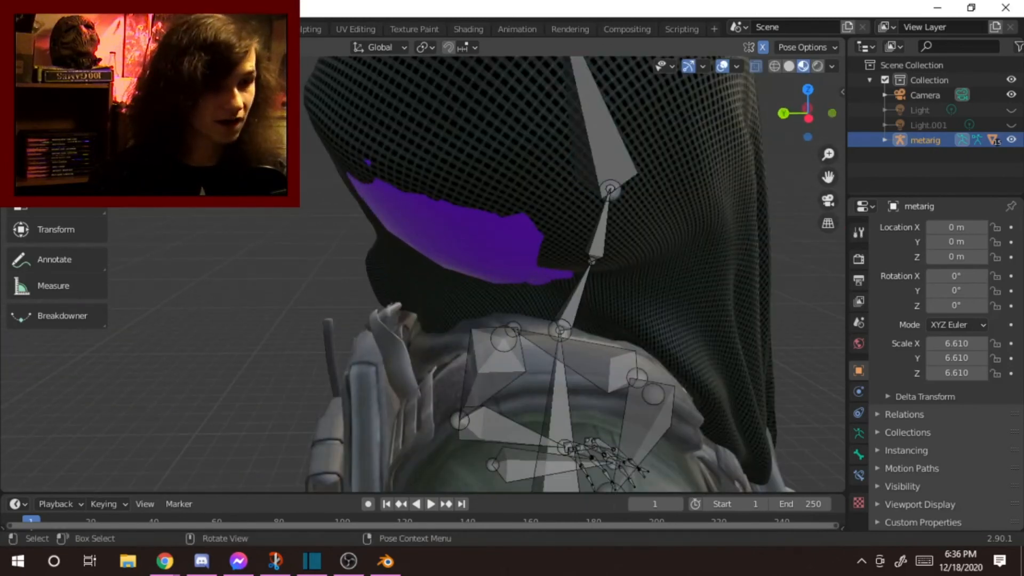
Step: Undo the forward rotation of the head bone
key("ctrl+z")
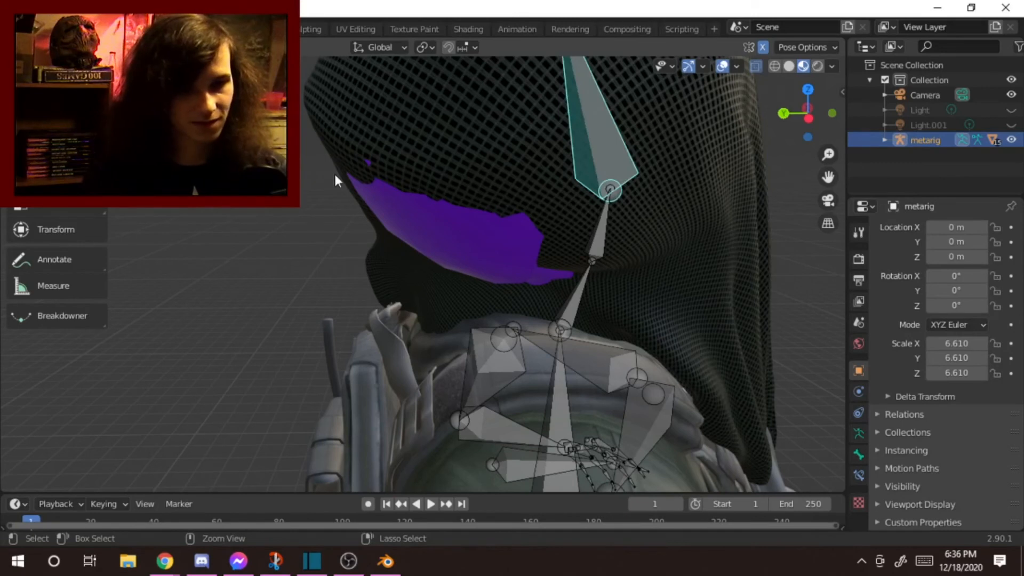
key("ctrl+z")
scroll(427, 189, "down", 4)
middle_click_drag(427, 190, 357, 208)
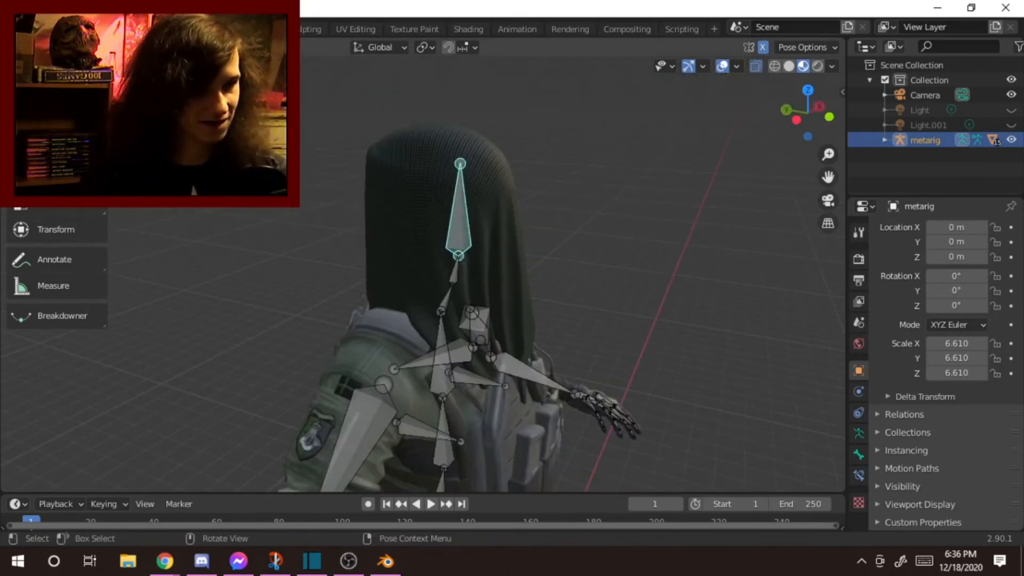
Step: Move the hood mesh 0000_18 aside temporarily in Object mode to inspect the head mesh beneath it
key("ctrl+Tab")
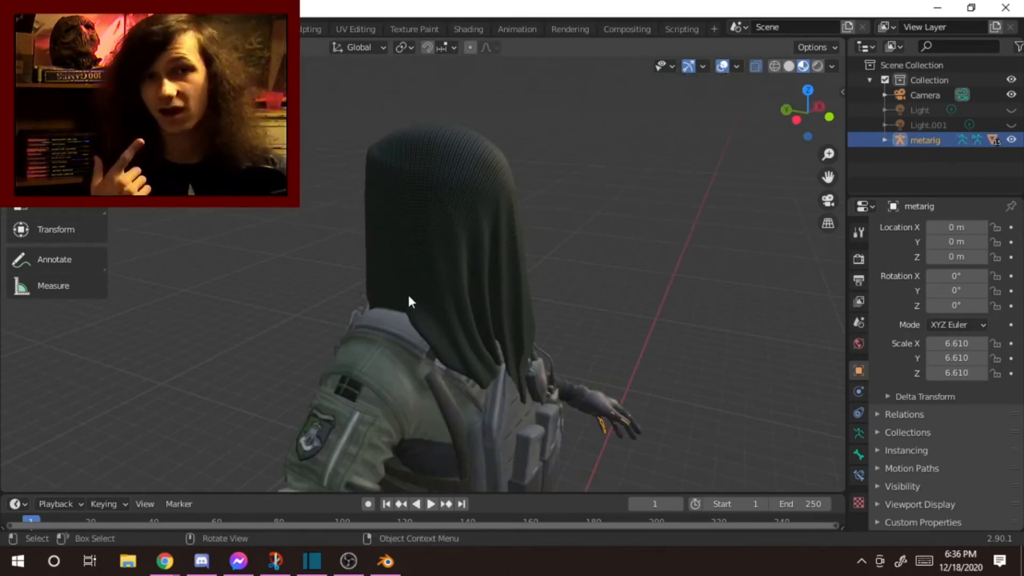
left_click(411, 221)
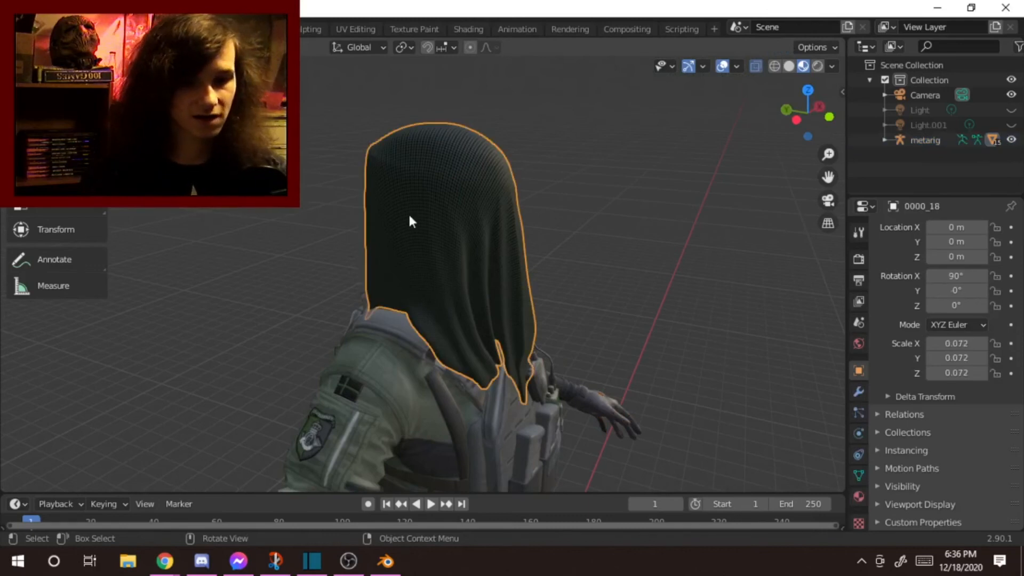
key("g")
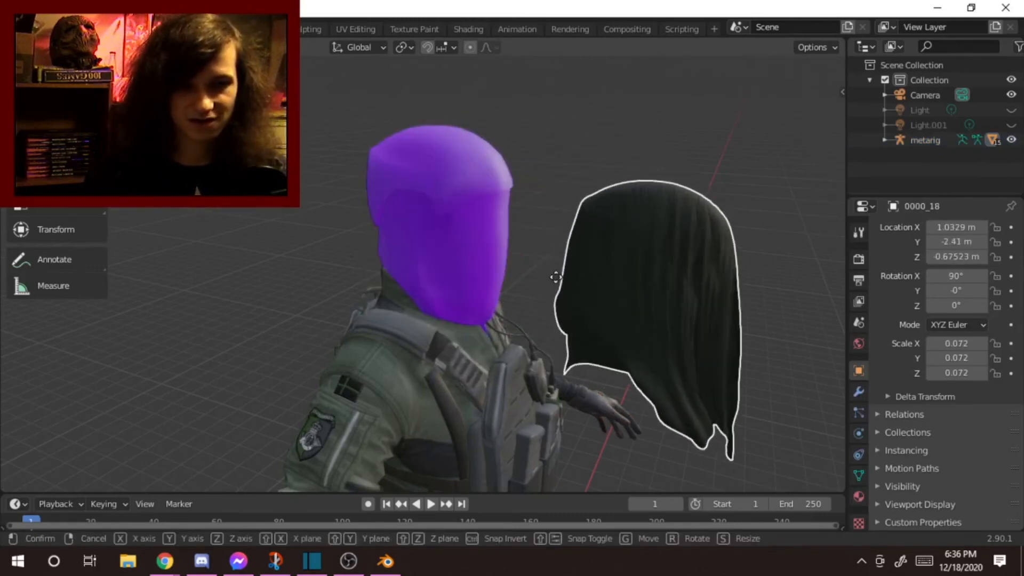
right_click(503, 291)
Step: Select the purple head mesh 0000_19 under the hood, check it with a trial move, and delete it
scroll(559, 220, "up", 5)
middle_click_drag(559, 220, 537, 264)
scroll(537, 264, "up", 7)
left_click(464, 280)
scroll(464, 287, "down", 6)
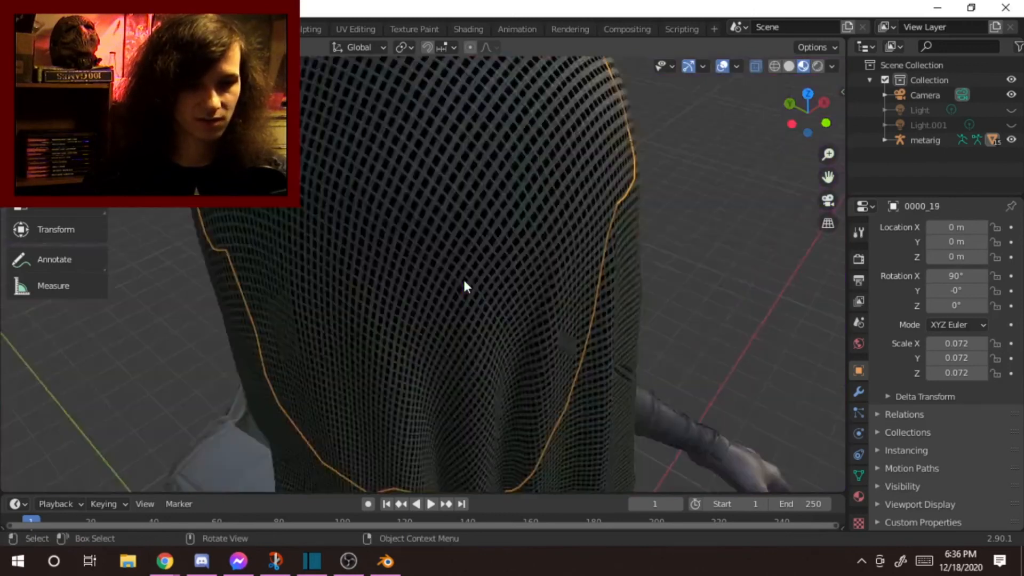
key("g")
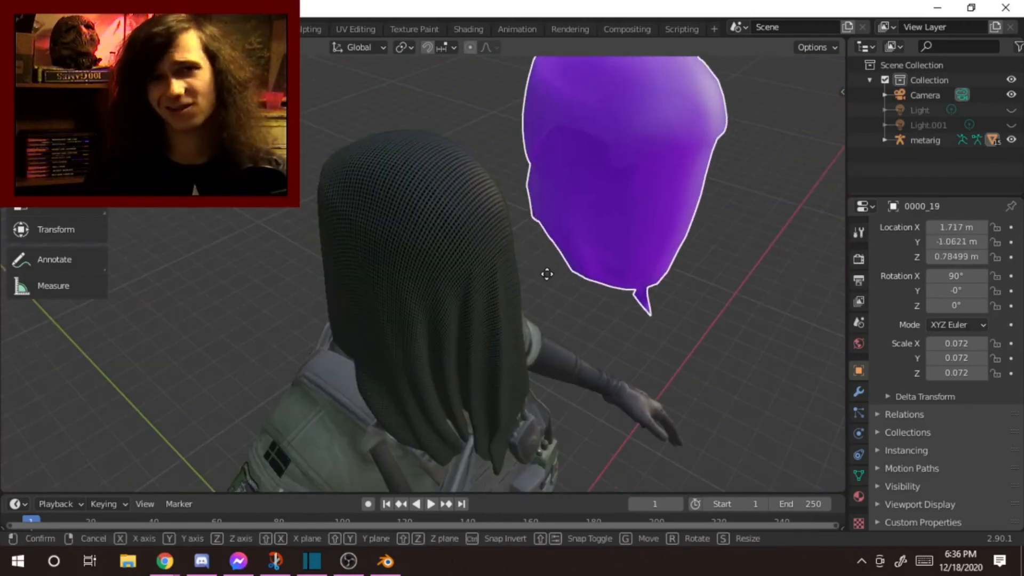
right_click(526, 293)
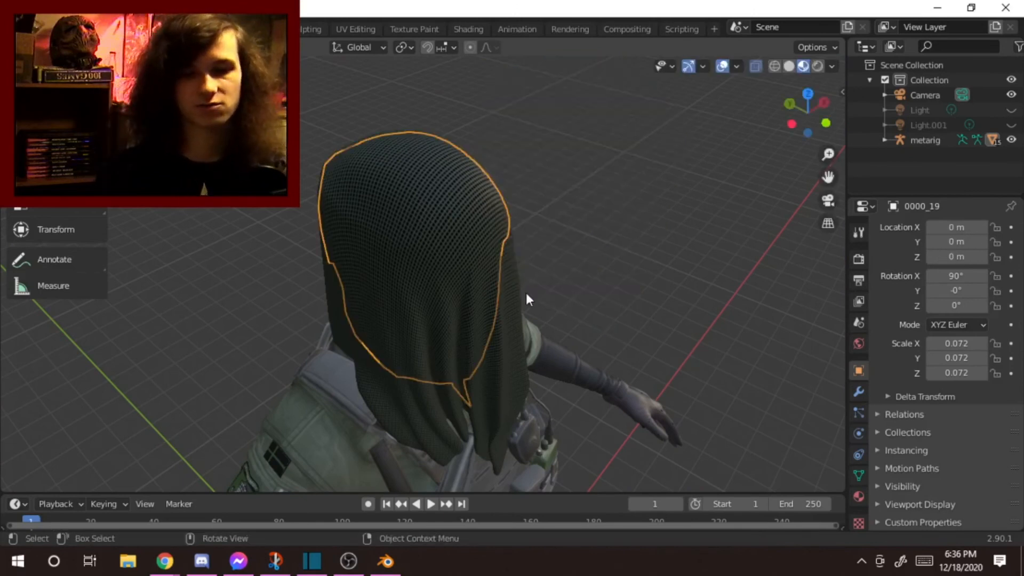
key("Delete")
Step: Switch to the Animation workspace and turn on X-ray to reveal the bones inside the character's torso
middle_click_drag(521, 296, 401, 201)
scroll(400, 201, "down", 3)
scroll(394, 204, "up", 2)
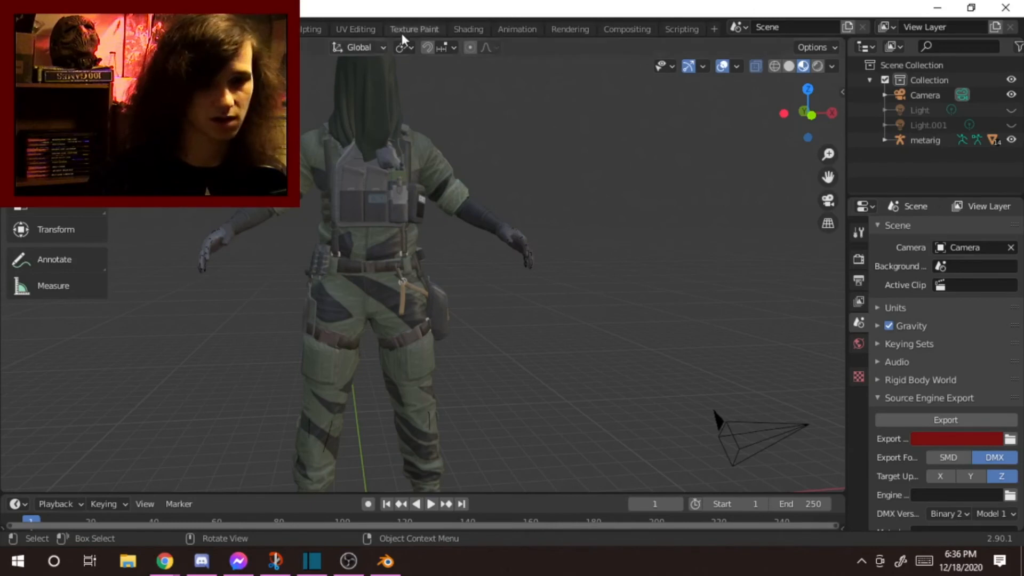
left_click(511, 30)
scroll(438, 274, "up", 8)
scroll(497, 348, "down", 4)
middle_click_drag(498, 348, 583, 366)
key("alt+z")
scroll(587, 341, "down", 5)
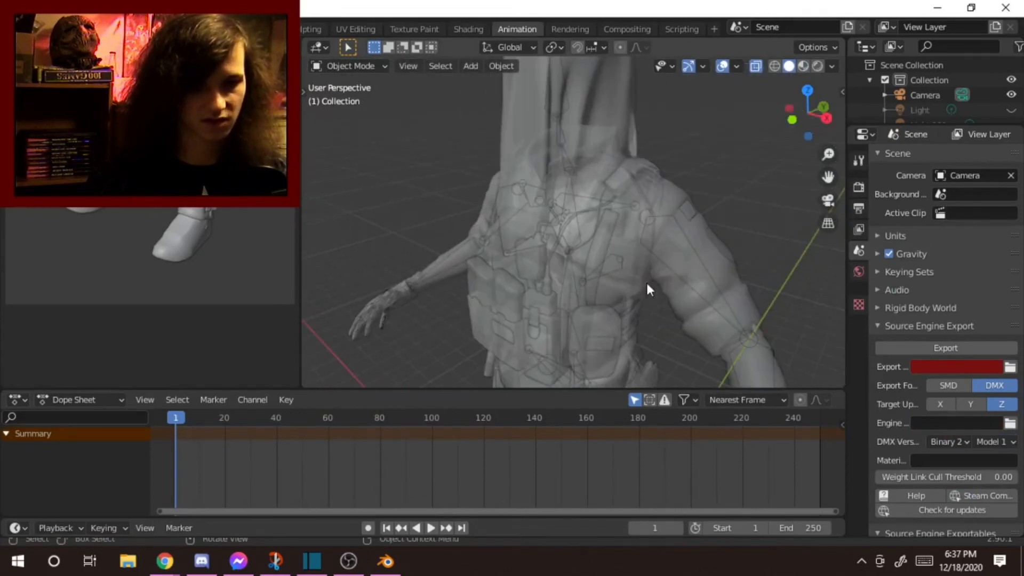
Step: Select the metarig, turn off X-ray, and switch the armature to Pose mode
left_click(671, 271)
key("alt+z")
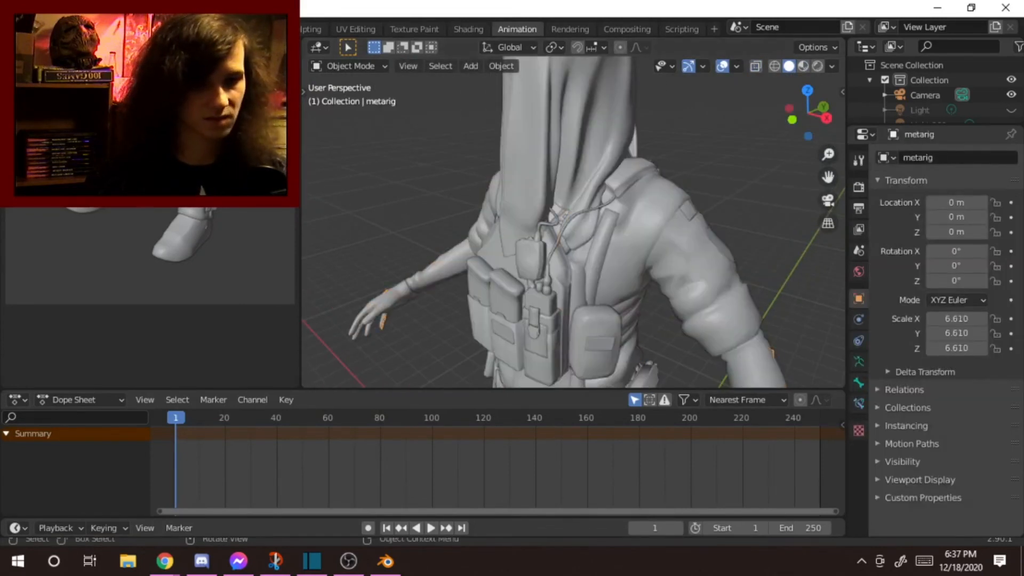
left_click(348, 66)
left_click(347, 116)
scroll(375, 227, "down", 5)
middle_click_drag(375, 227, 482, 217)
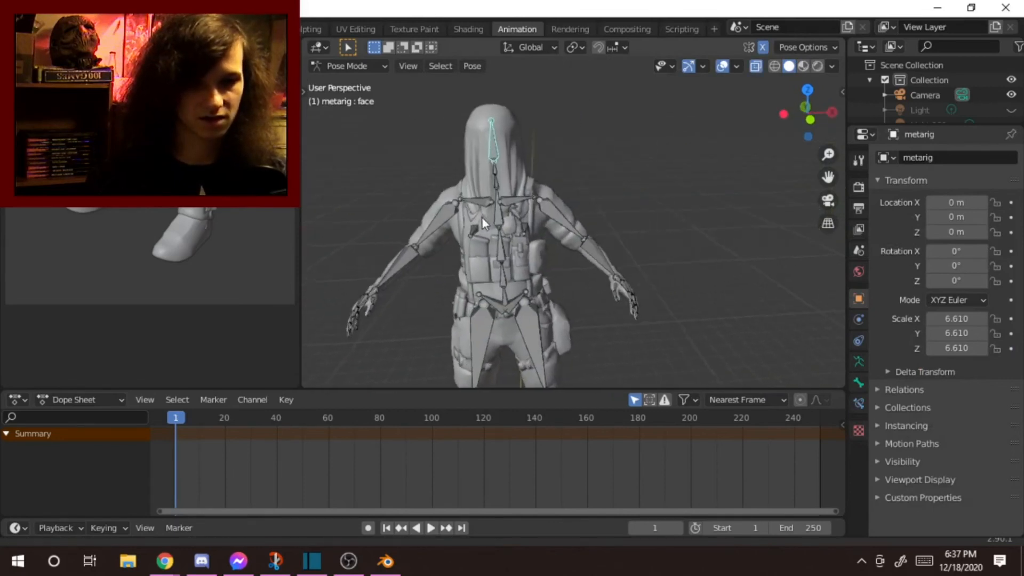
Step: Turn on automatic keyframing for the metarig animation
scroll(482, 217, "up", 4)
left_click_drag(511, 208, 515, 224)
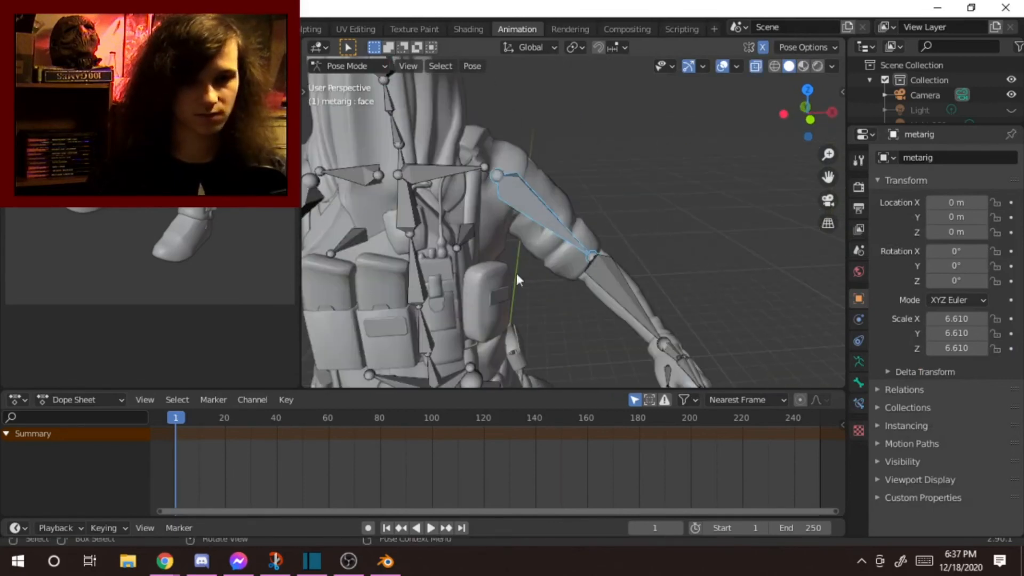
left_click(369, 528)
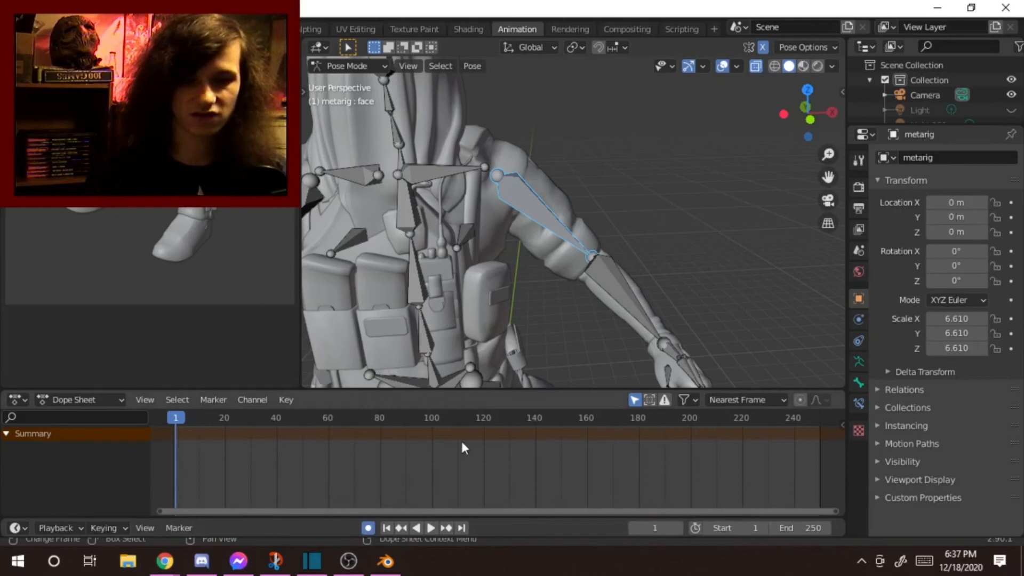
Step: Select all bones of the metarig and insert a Location & Rotation keyframe at frame 1
scroll(555, 286, "down", 6)
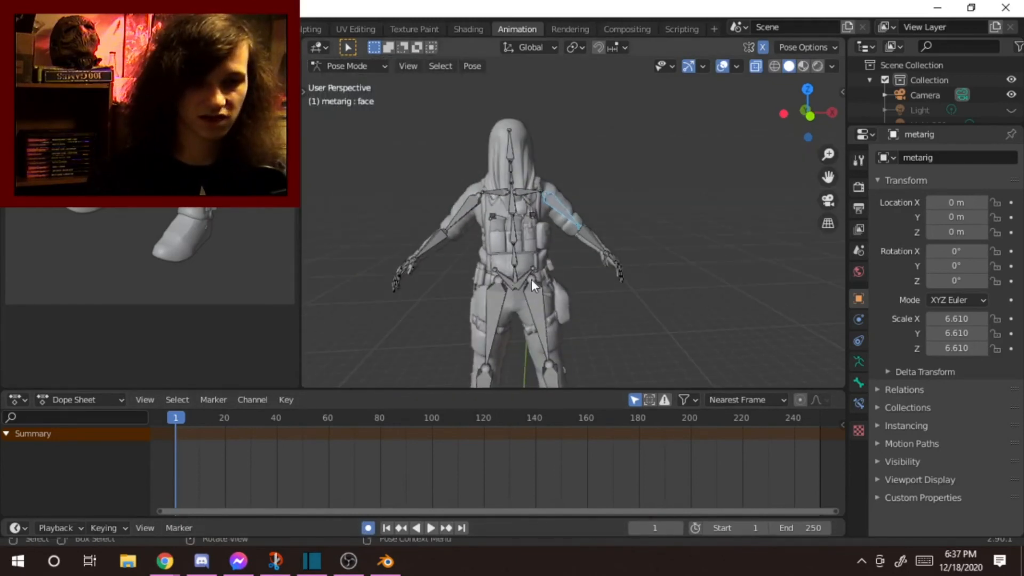
scroll(576, 272, "down", 4)
left_click_drag(468, 347, 623, 191)
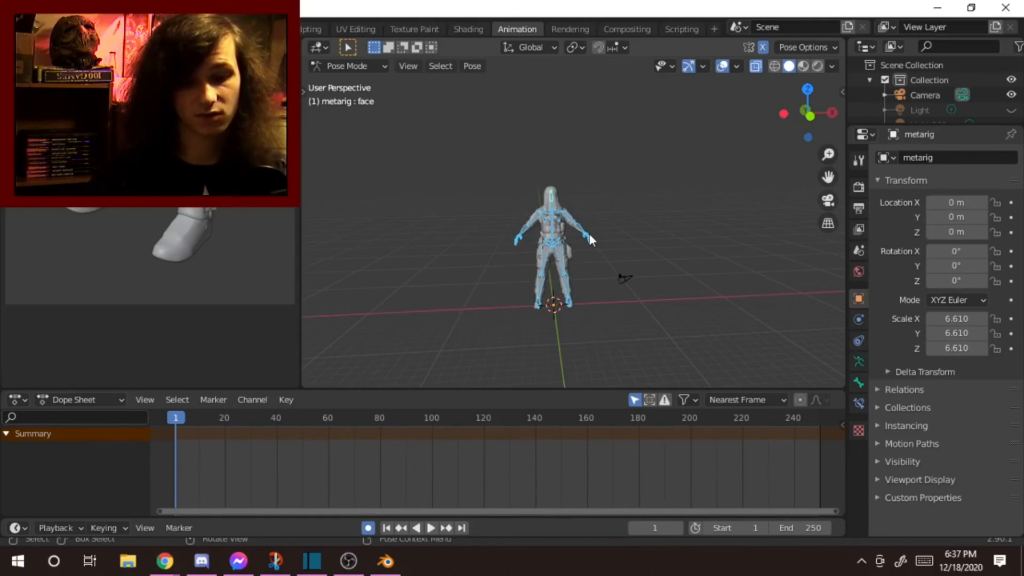
key("i")
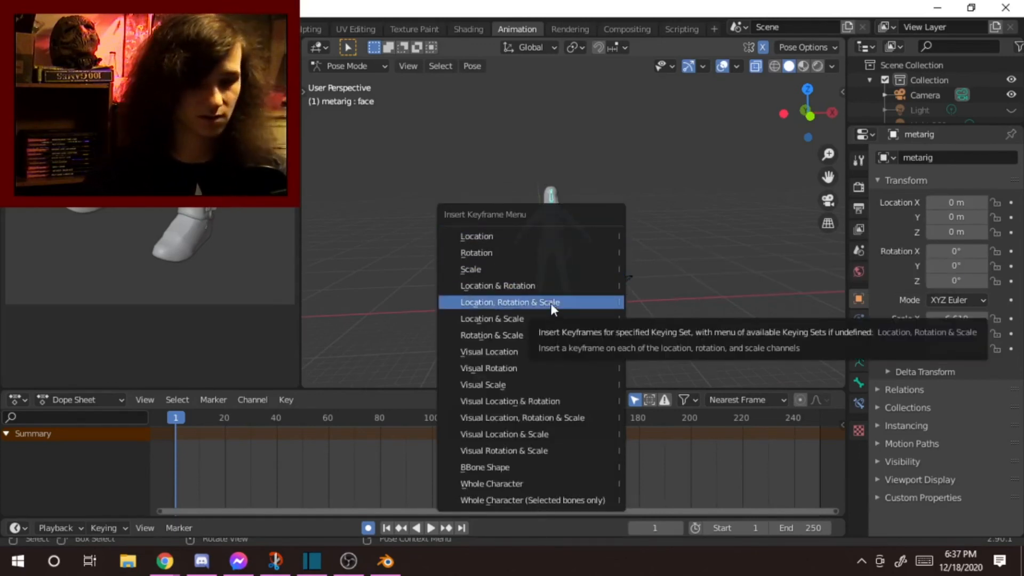
left_click(521, 286)
Step: At frame 20, rotate the upper_arm.L bone upward so the mirrored arms rise above shoulder height
scroll(584, 267, "up", 8)
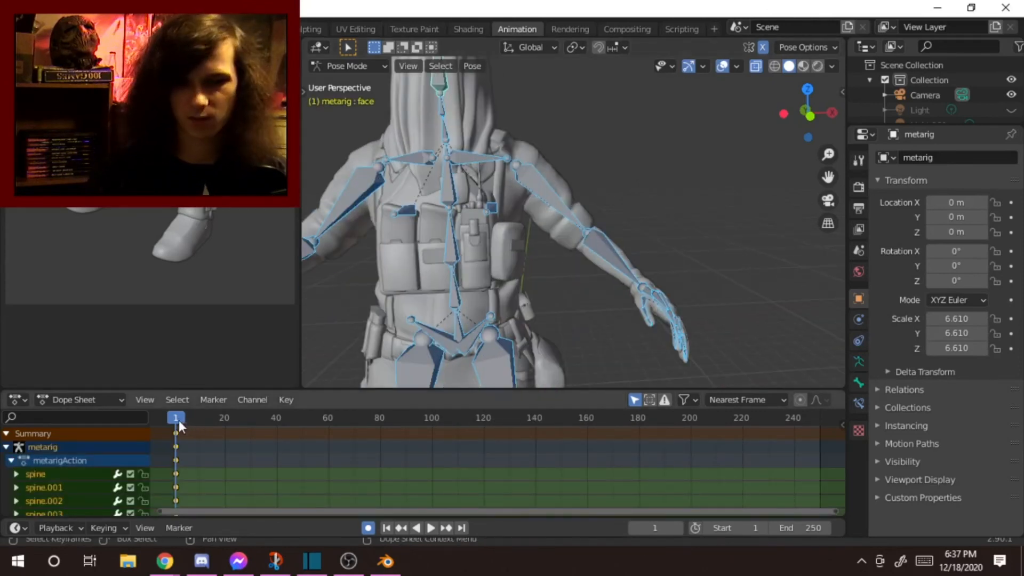
key("space")
left_click_drag(244, 417, 225, 423)
key("space")
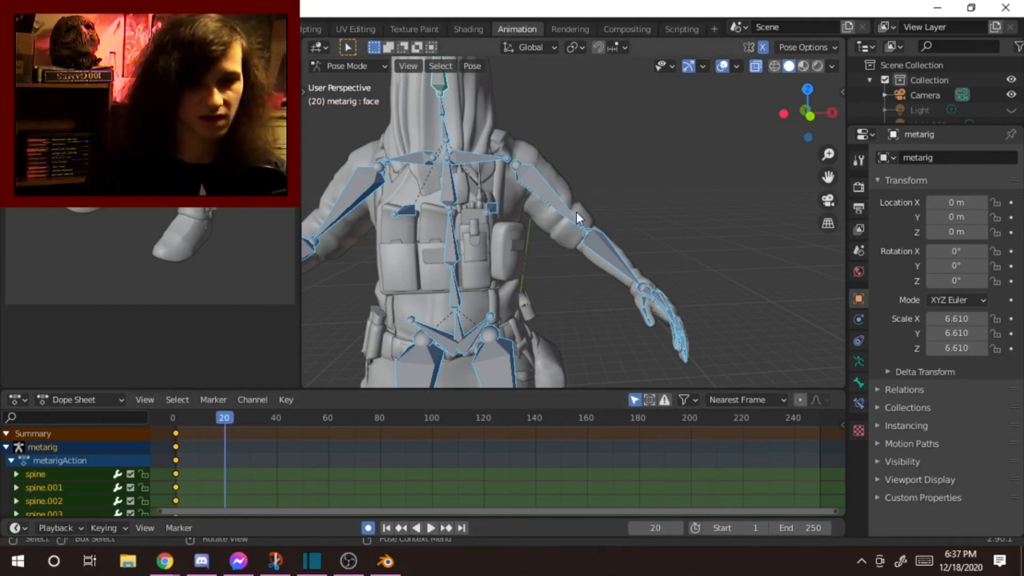
left_click(568, 226)
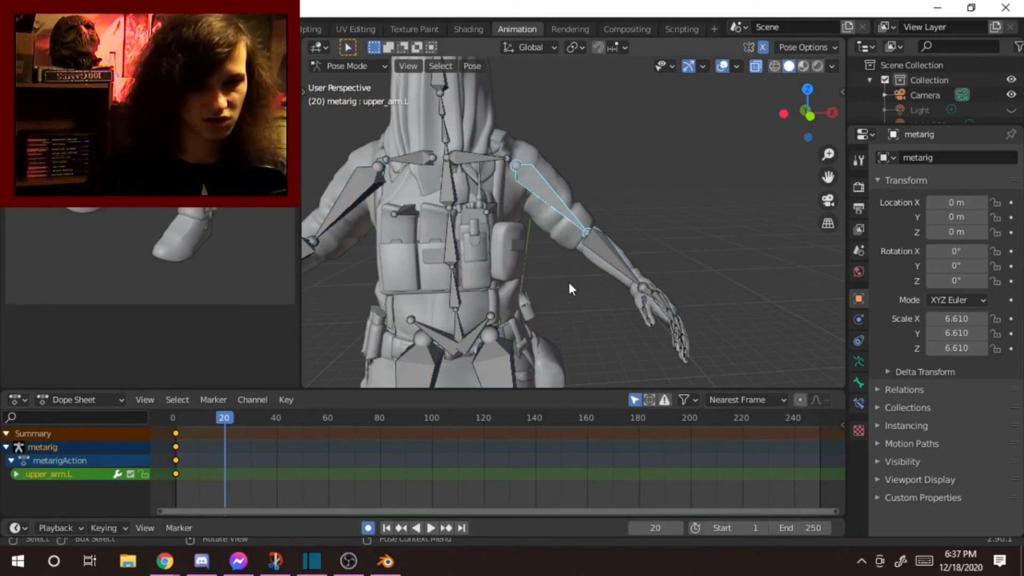
key("r")
left_click(562, 222)
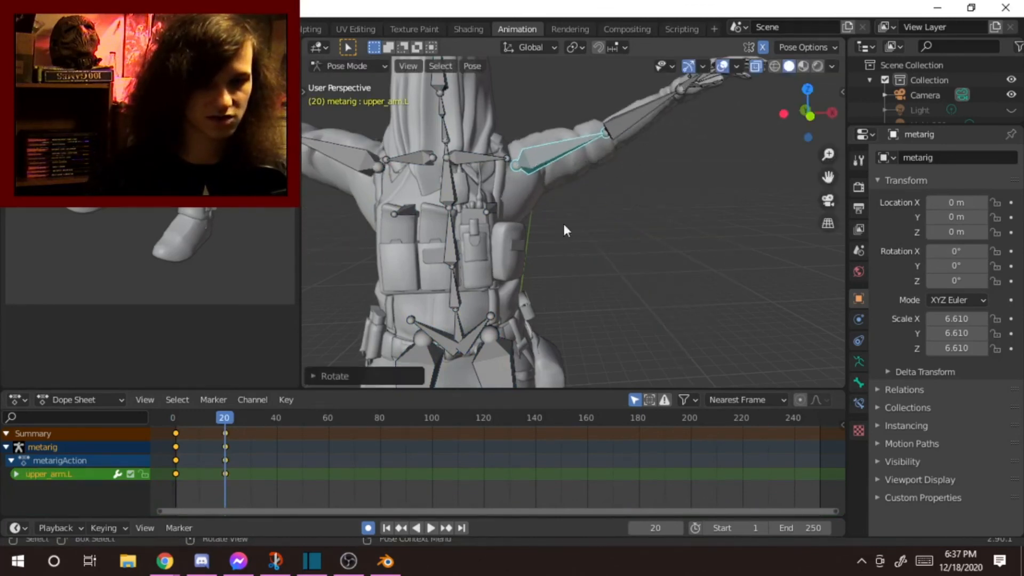
Step: Rotate the thigh.L bone outward at frame 20 to spread the mirrored legs apart
middle_click_drag(525, 279, 550, 174, "shift")
scroll(555, 235, "down", 4)
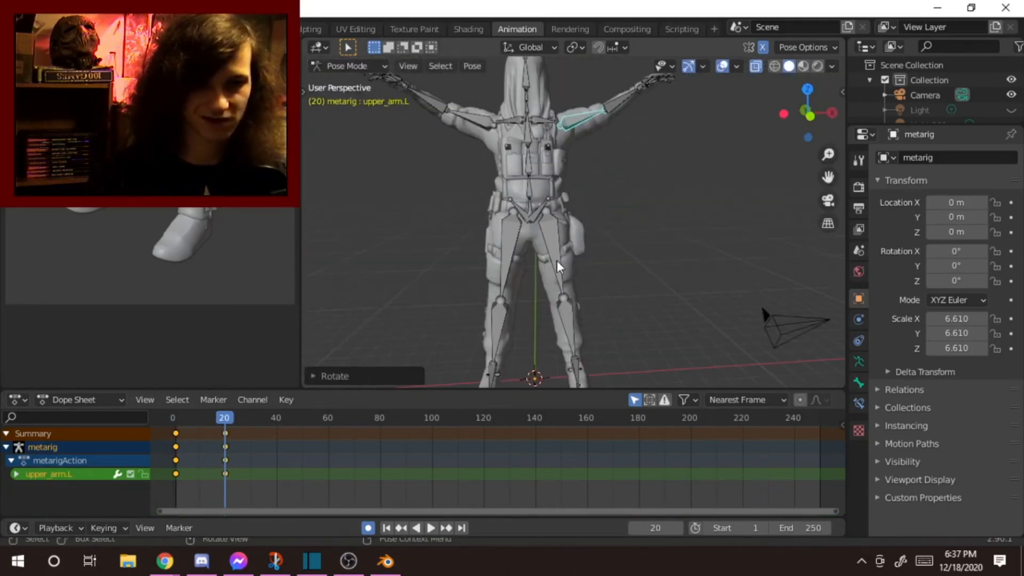
left_click(556, 279)
key("r")
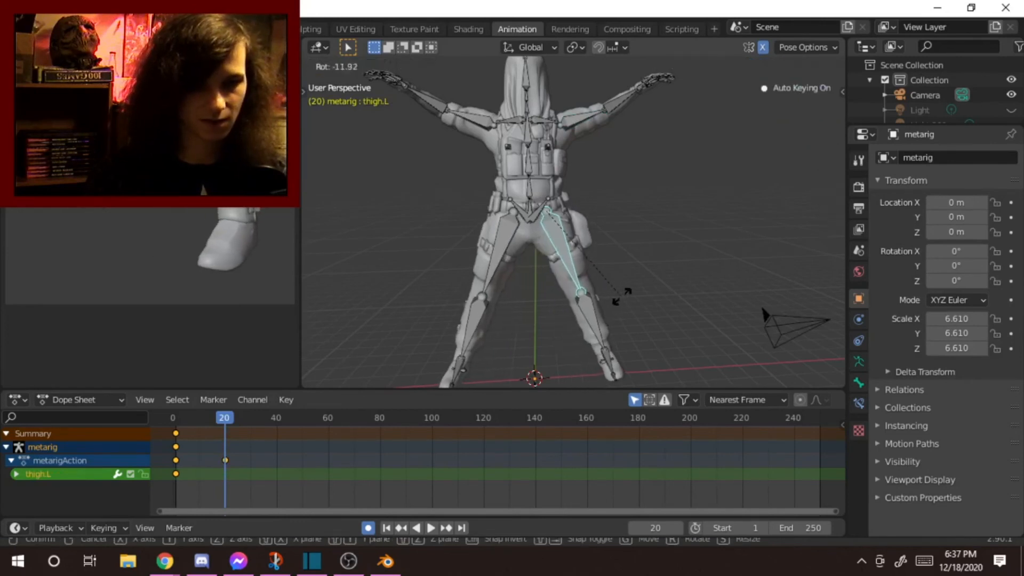
left_click(632, 299)
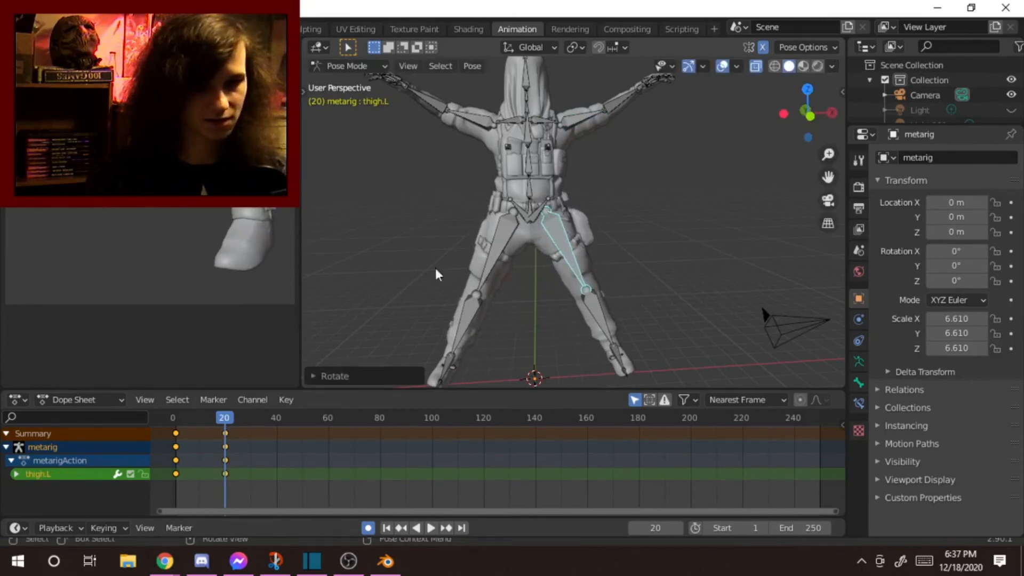
Step: Move the root spine bone upward along the Z axis at frame 20 to lift the character off the ground
scroll(526, 227, "down", 3)
scroll(516, 233, "up", 3)
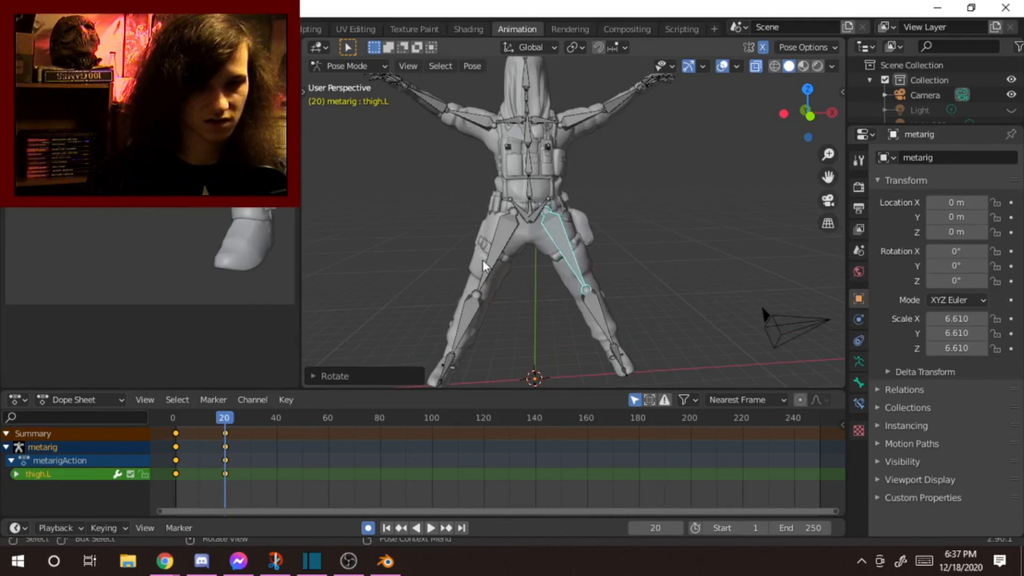
left_click(532, 208)
key("g")
right_click(601, 220)
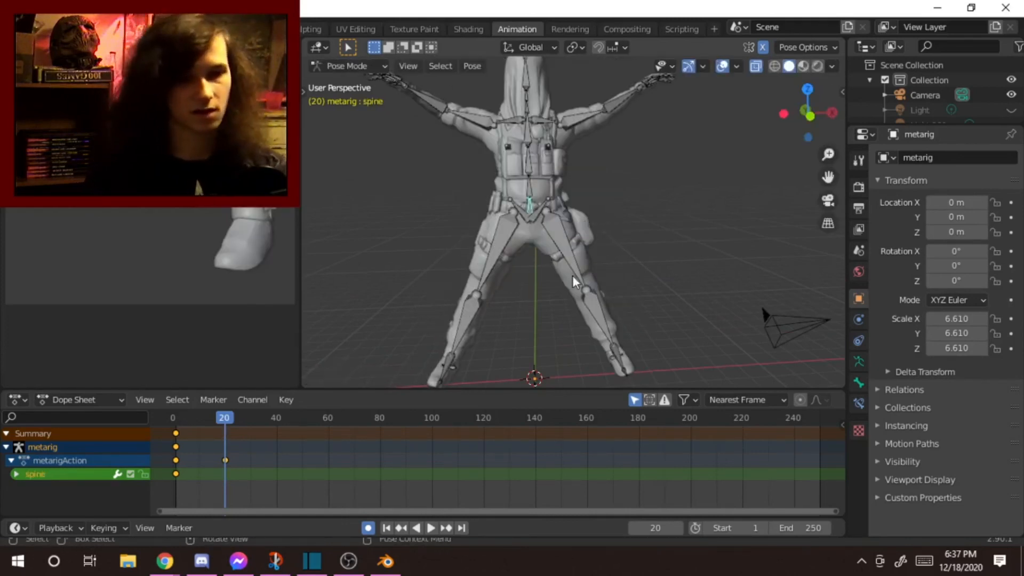
key("g")
key("z")
left_click(565, 248)
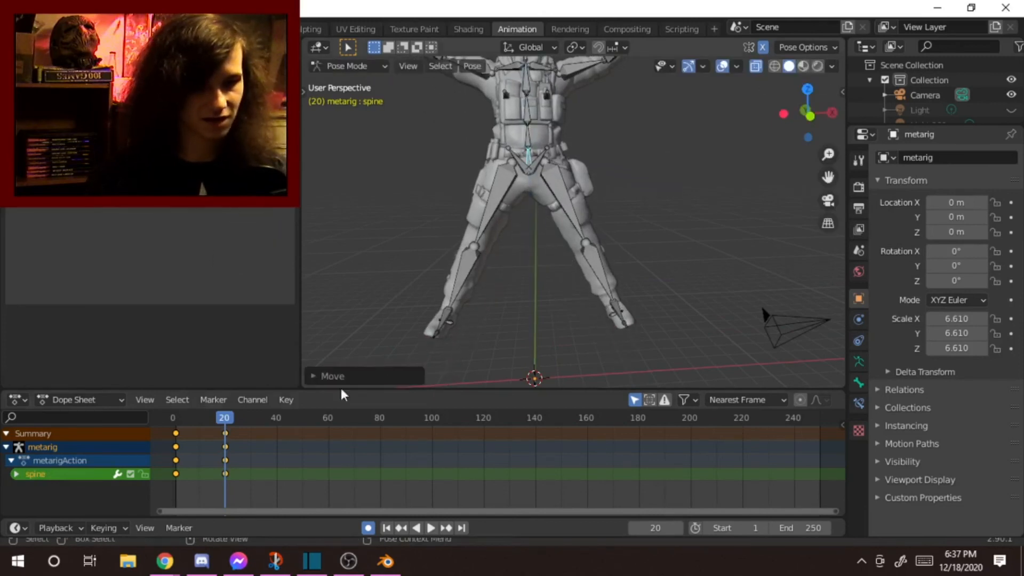
Step: Select all bones and duplicate their frame 1 keyframes to frame 40
key("a")
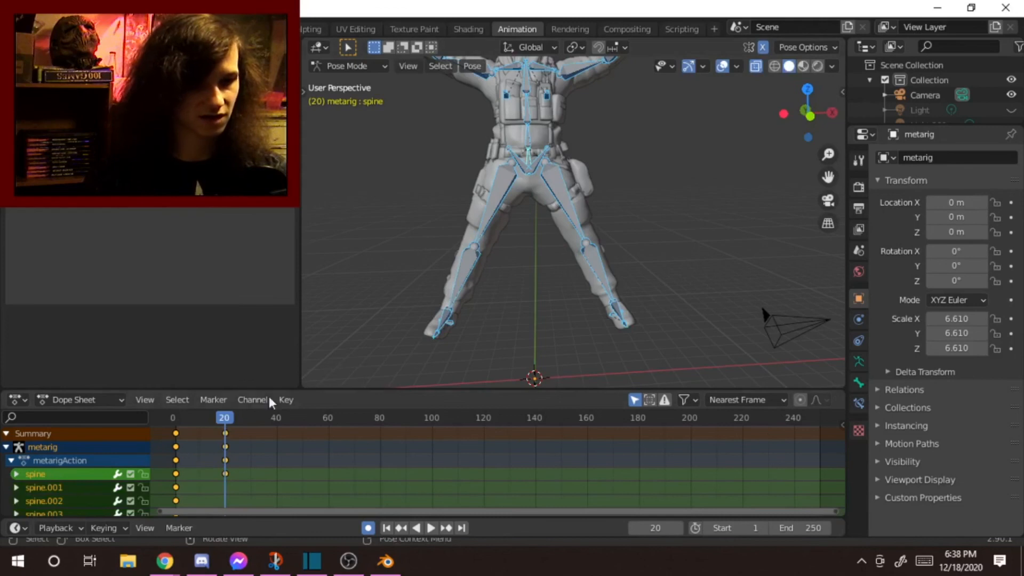
left_click(175, 445)
scroll(277, 433, "down", 3)
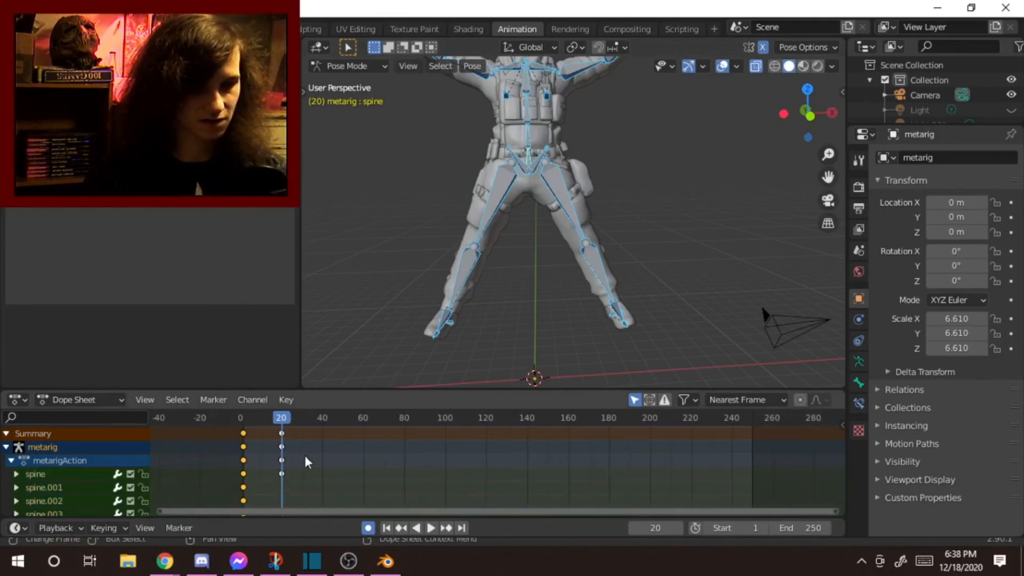
key("shift+d")
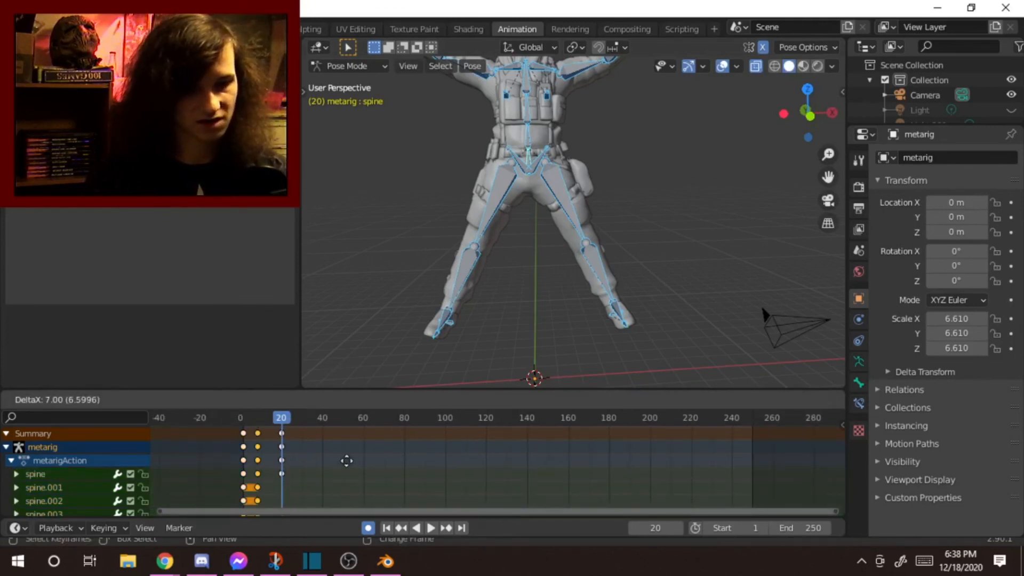
left_click(337, 467)
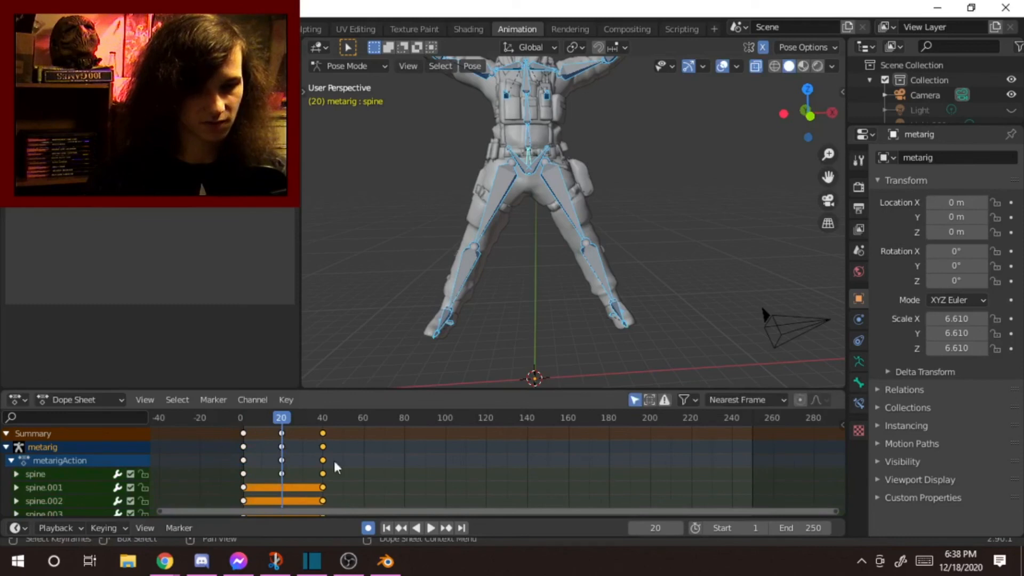
Step: Duplicate the frame 20 jump pose keyframes to about frame 61
left_click(282, 458)
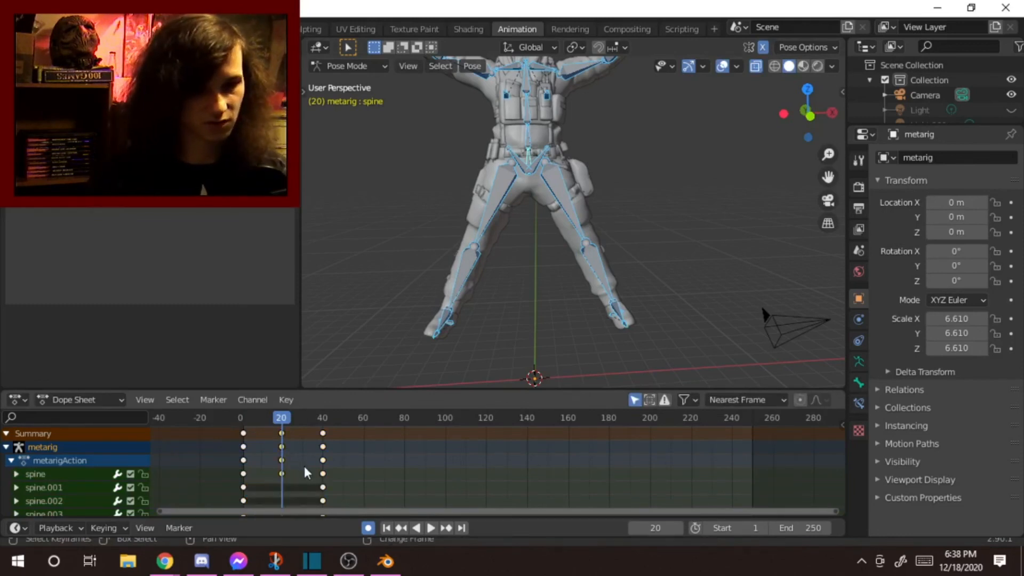
key("shift+d")
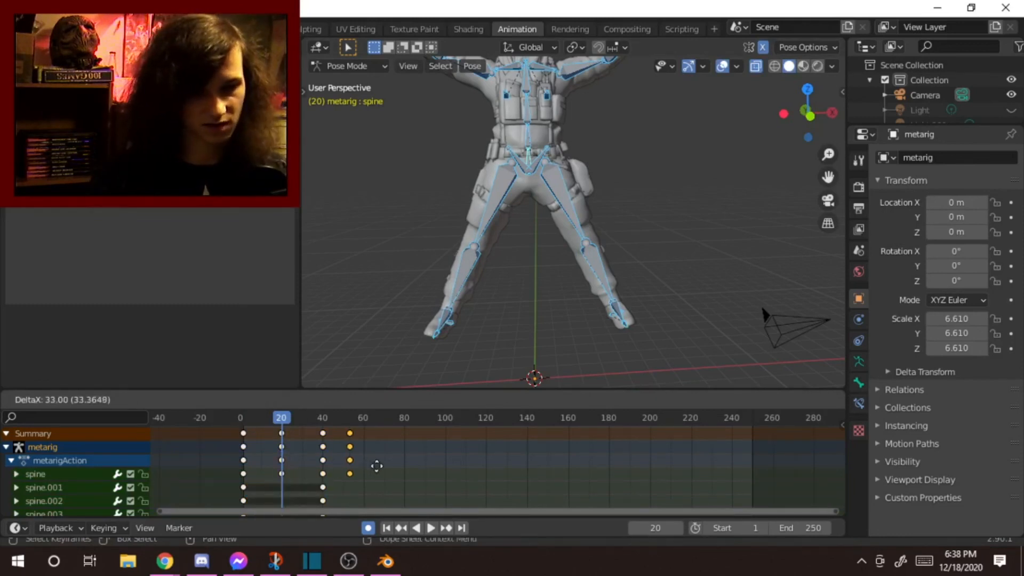
left_click(387, 466)
Step: Play the animation from its beginning through the last jump keyframes to review the motion
middle_click_drag(501, 277, 749, 149)
middle_click_drag(647, 192, 655, 184, "shift")
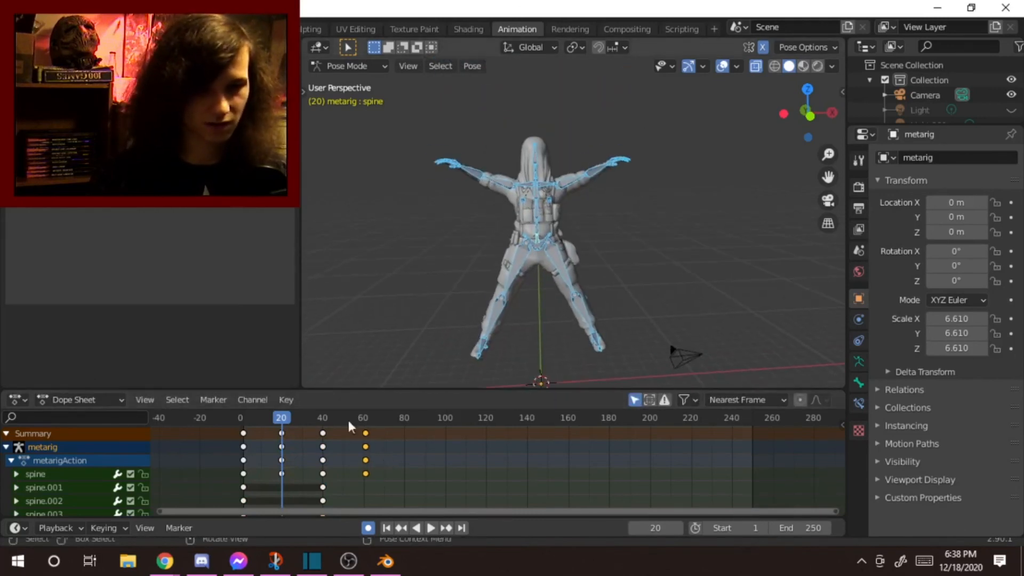
left_click_drag(283, 417, 234, 423)
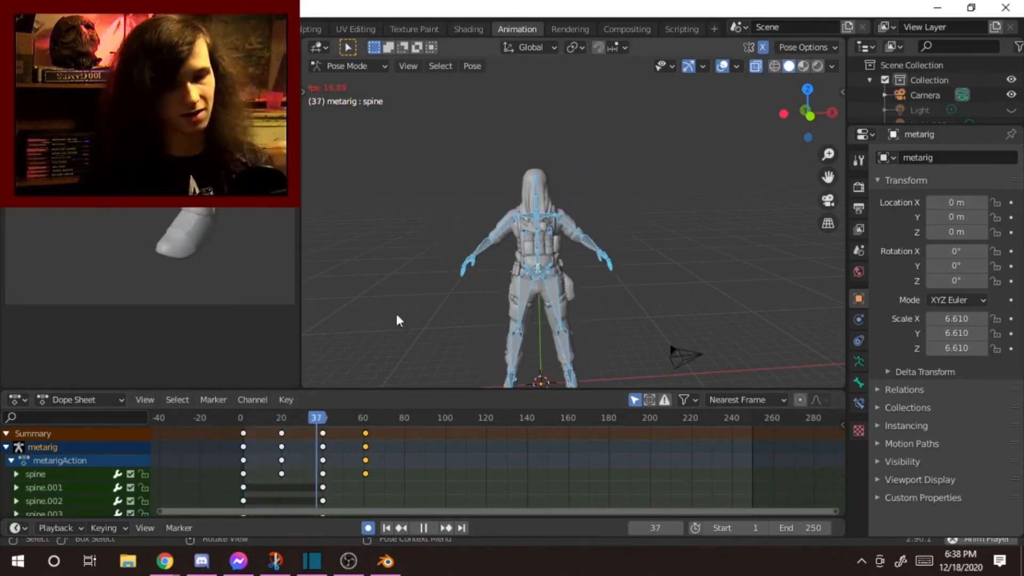
key("space")
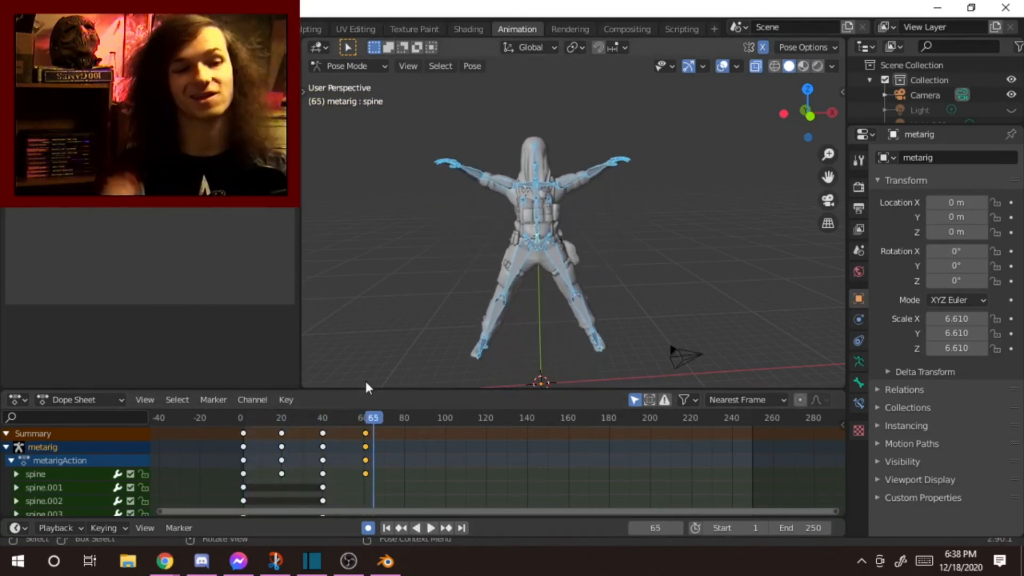
Step: Try Rendered viewport shading, switch to Material Preview, and inspect the textured character in its jump pose
scroll(529, 238, "up", 5)
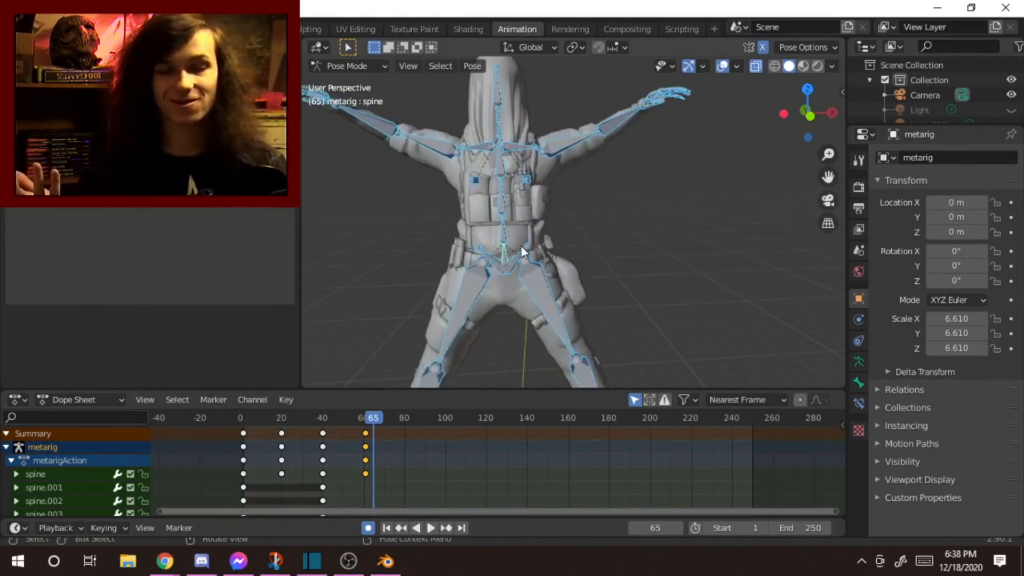
middle_click_drag(623, 203, 670, 313)
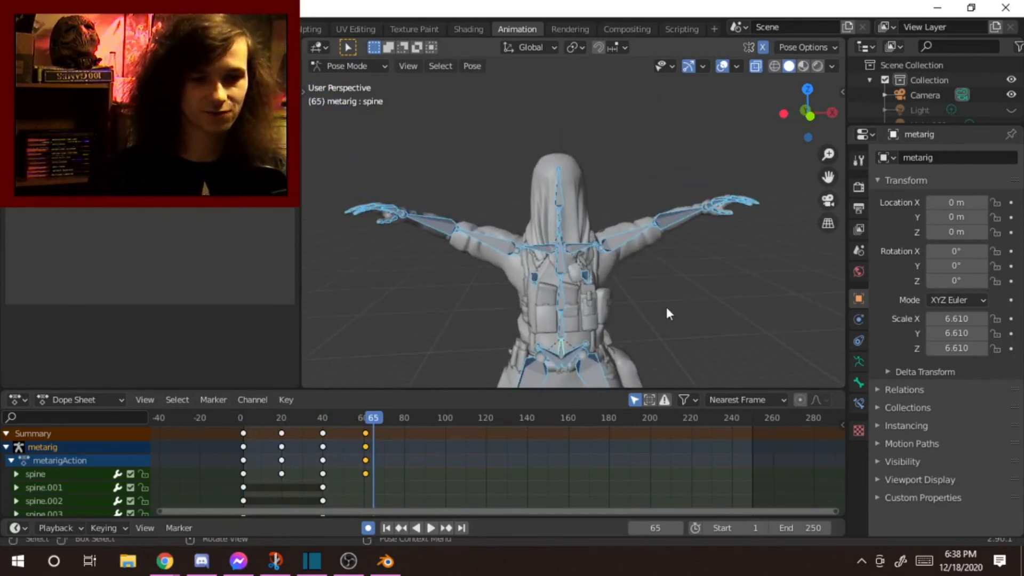
left_click(816, 65)
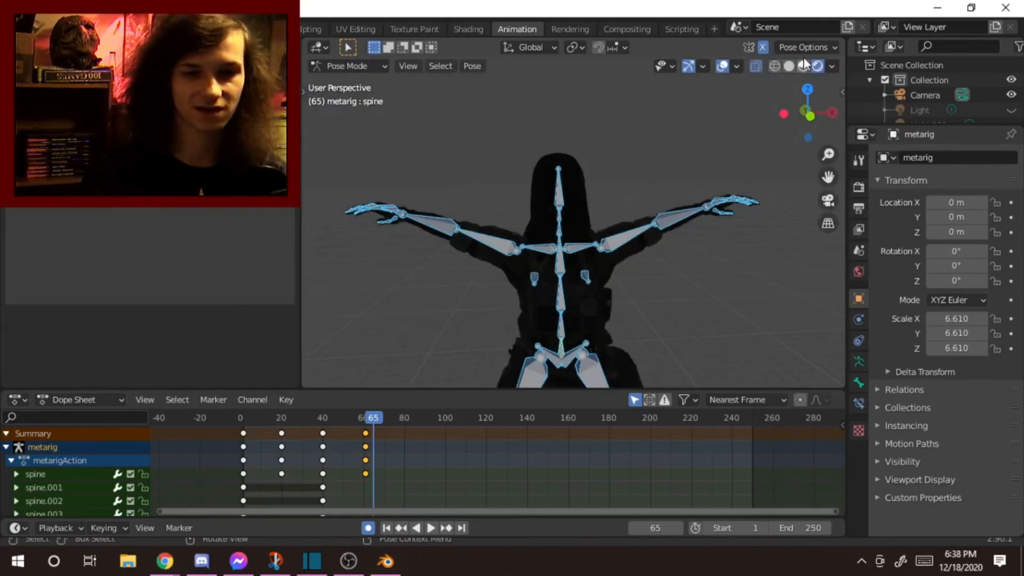
left_click(804, 65)
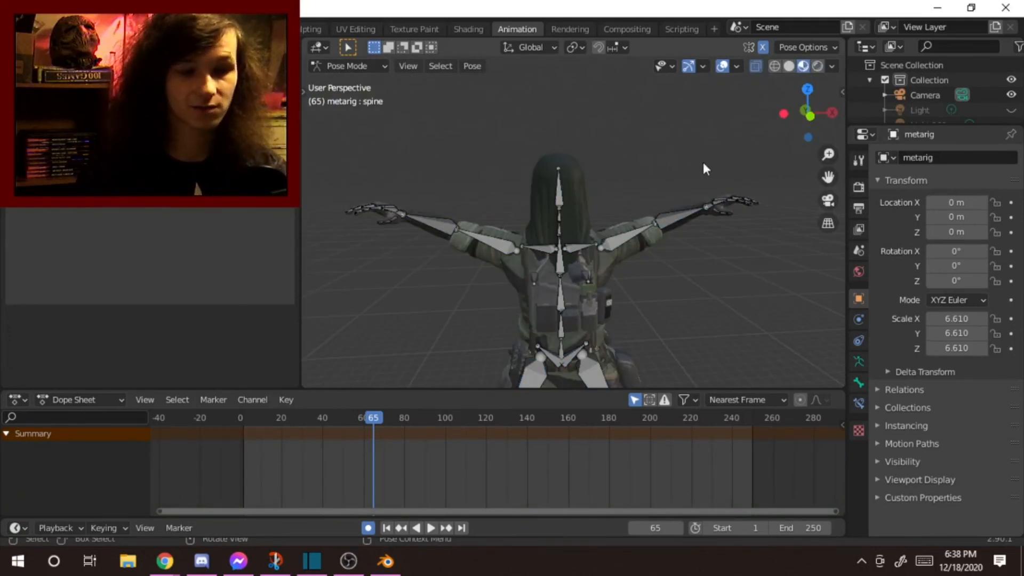
middle_click_drag(681, 238, 598, 208)
scroll(654, 238, "up", 5)
scroll(629, 207, "down", 6)
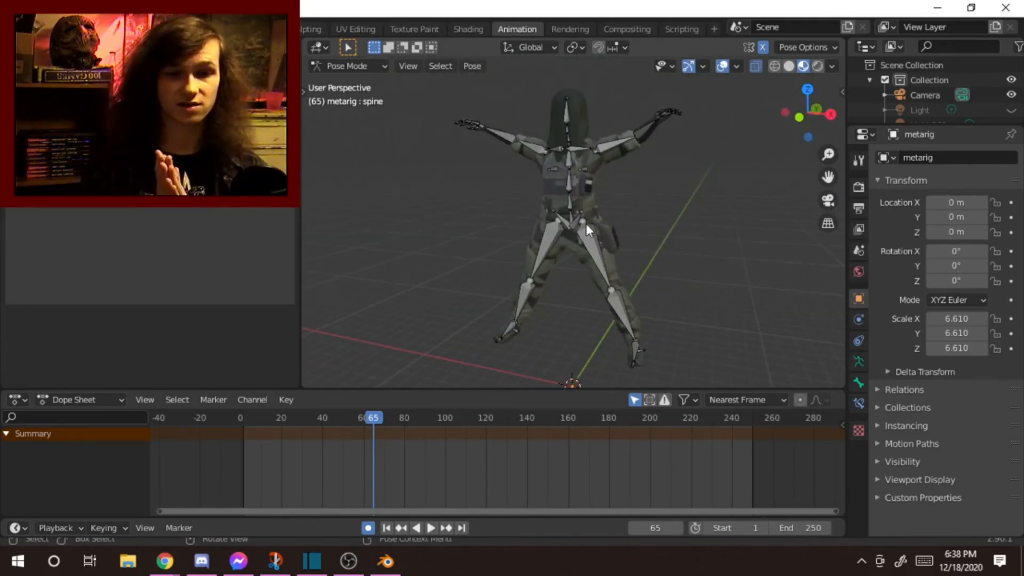